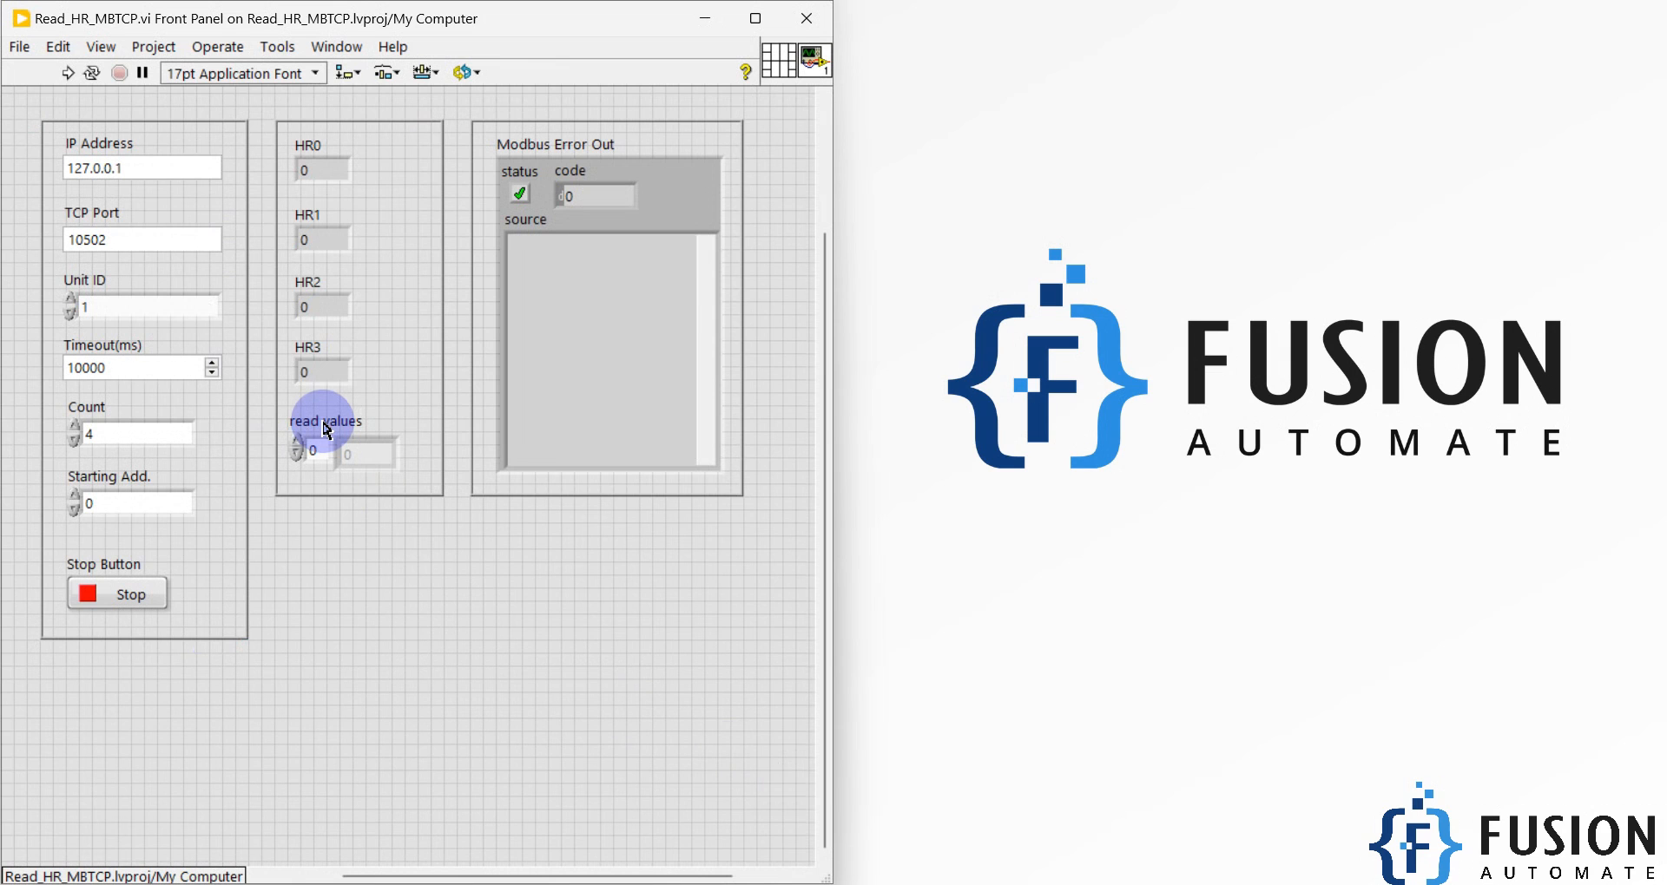
In Modbus Slave, open a Modbus TCP/IP connection on port 10502 with any IPv4 address and unit ID ignored.
{"action": "left_click", "coordinate": [333, 429]}
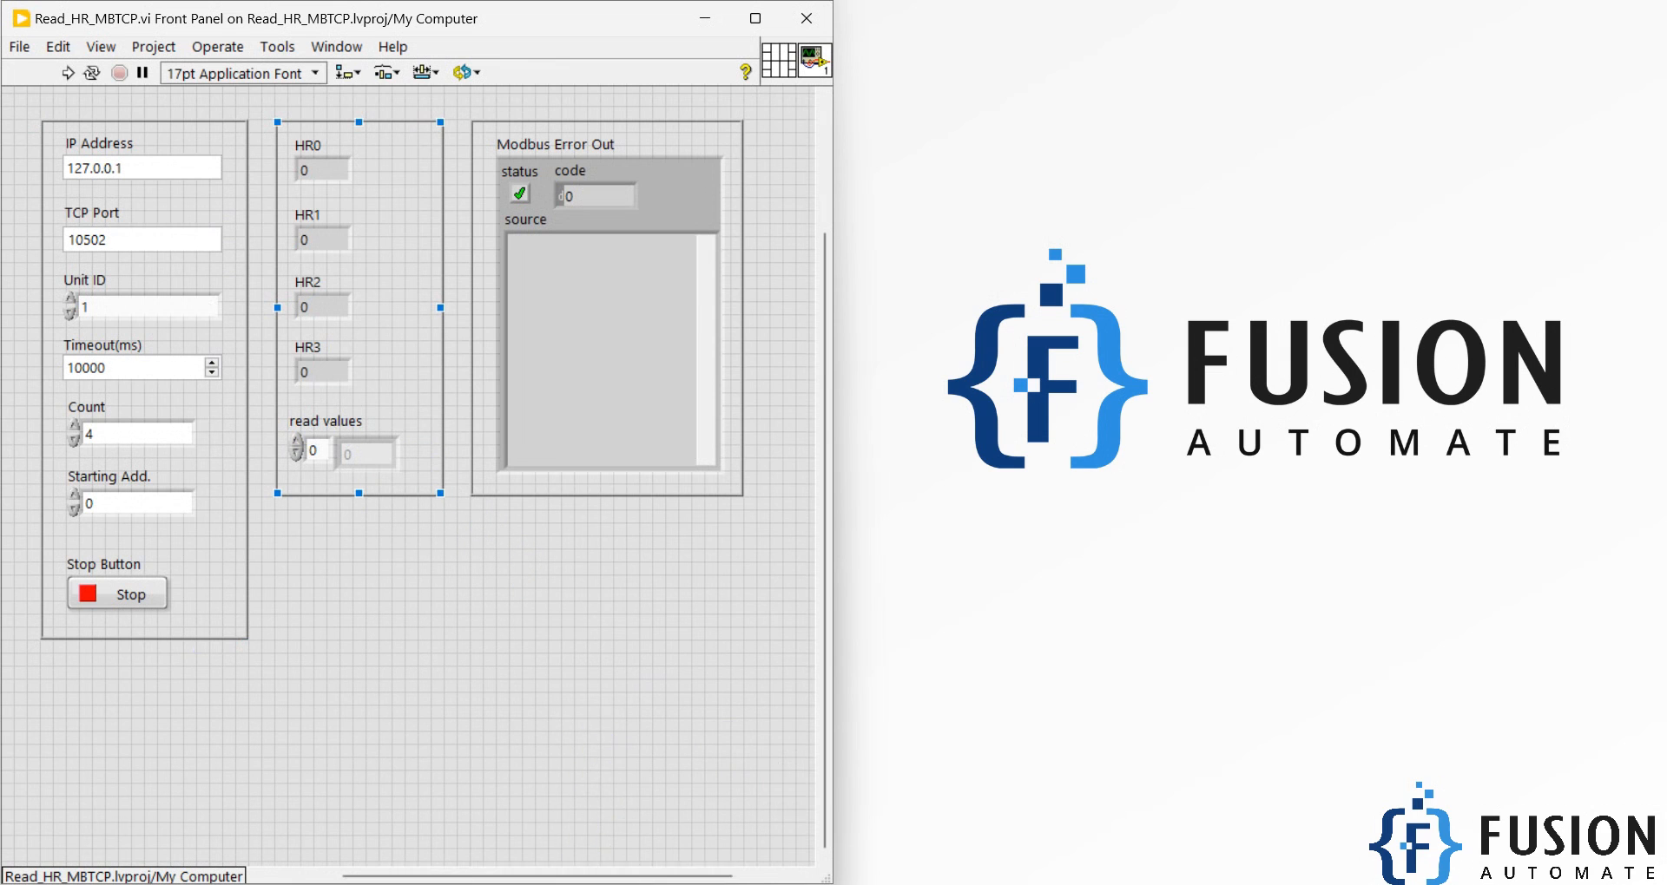
{"action": "left_click", "coordinate": [745, 820]}
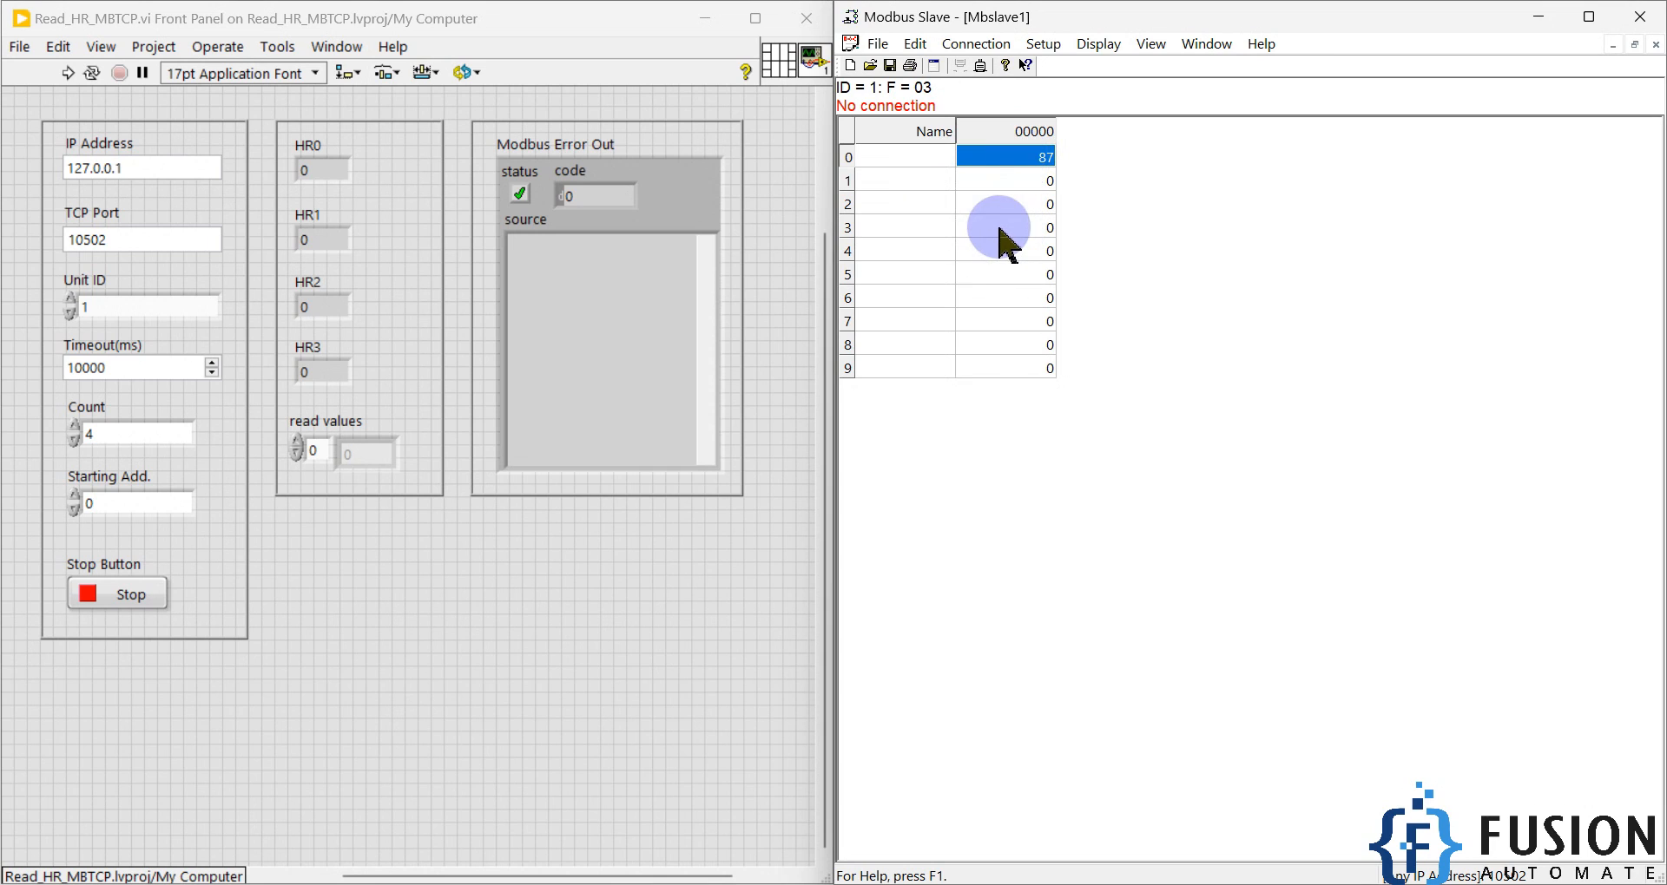
{"action": "left_click", "coordinate": [959, 46]}
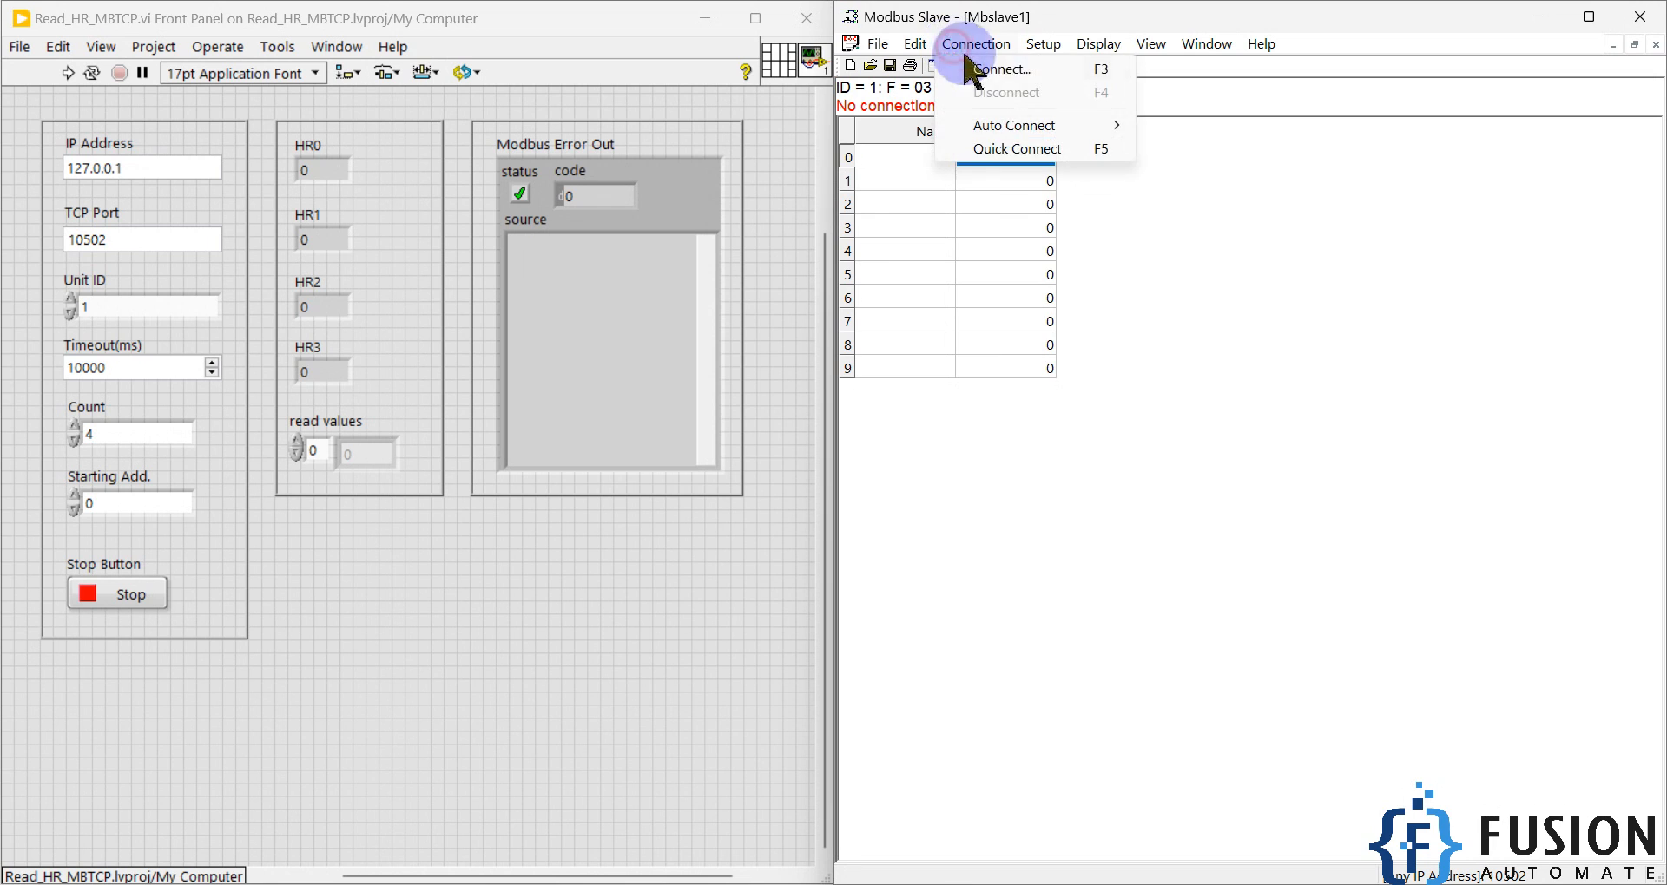
{"action": "left_click", "coordinate": [996, 66]}
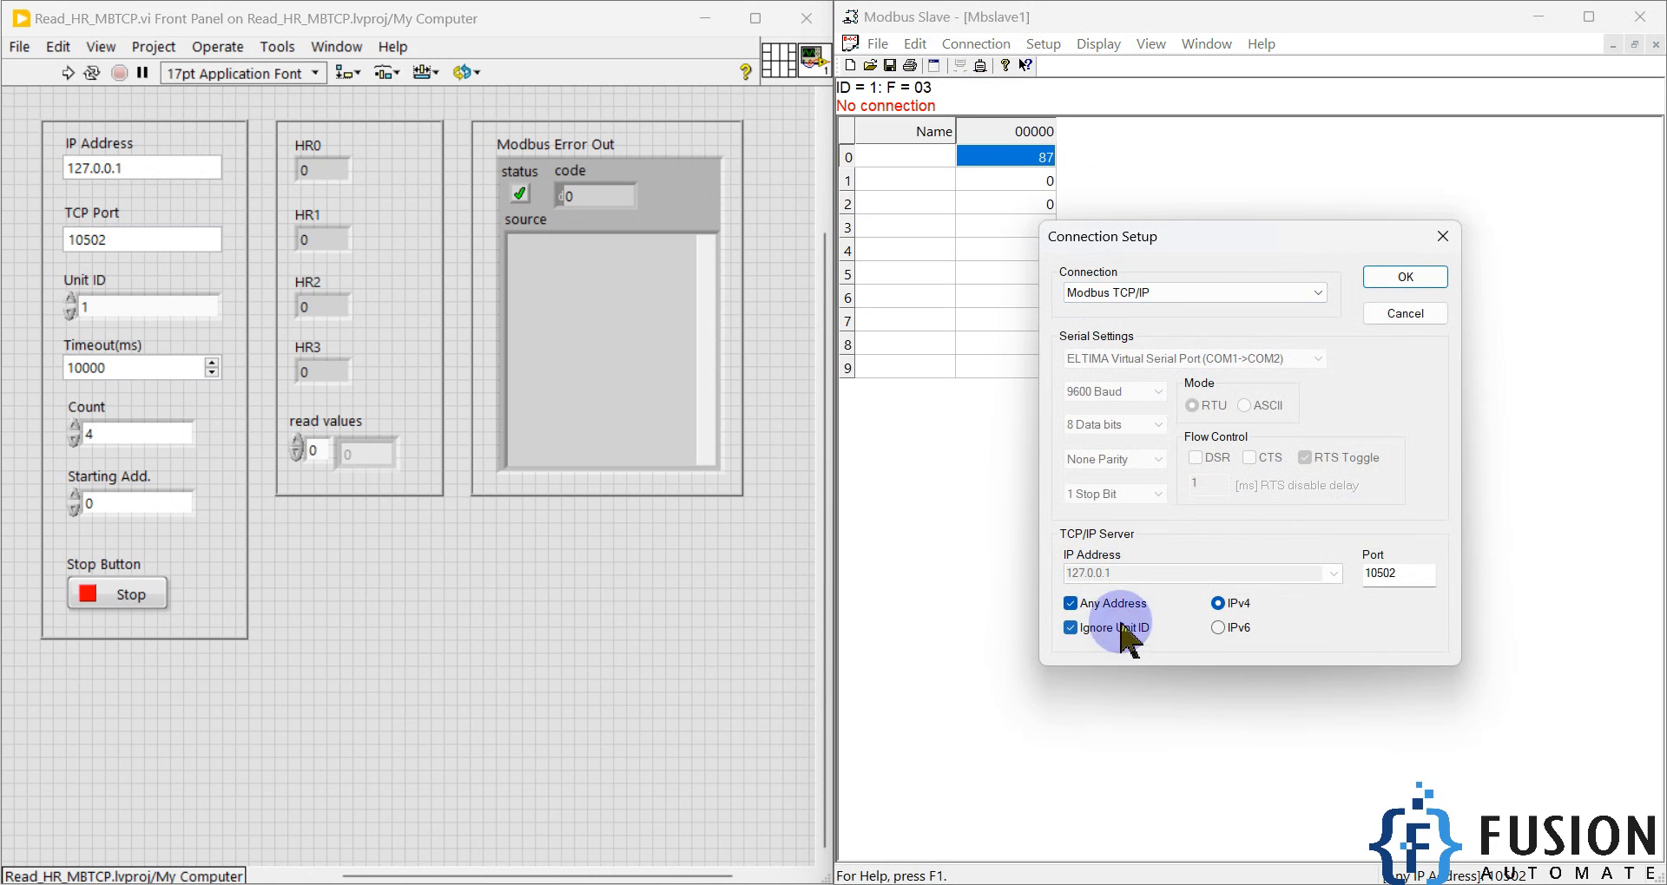
{"action": "left_click_drag", "start_coordinate": [1415, 577], "coordinate": [1347, 579]}
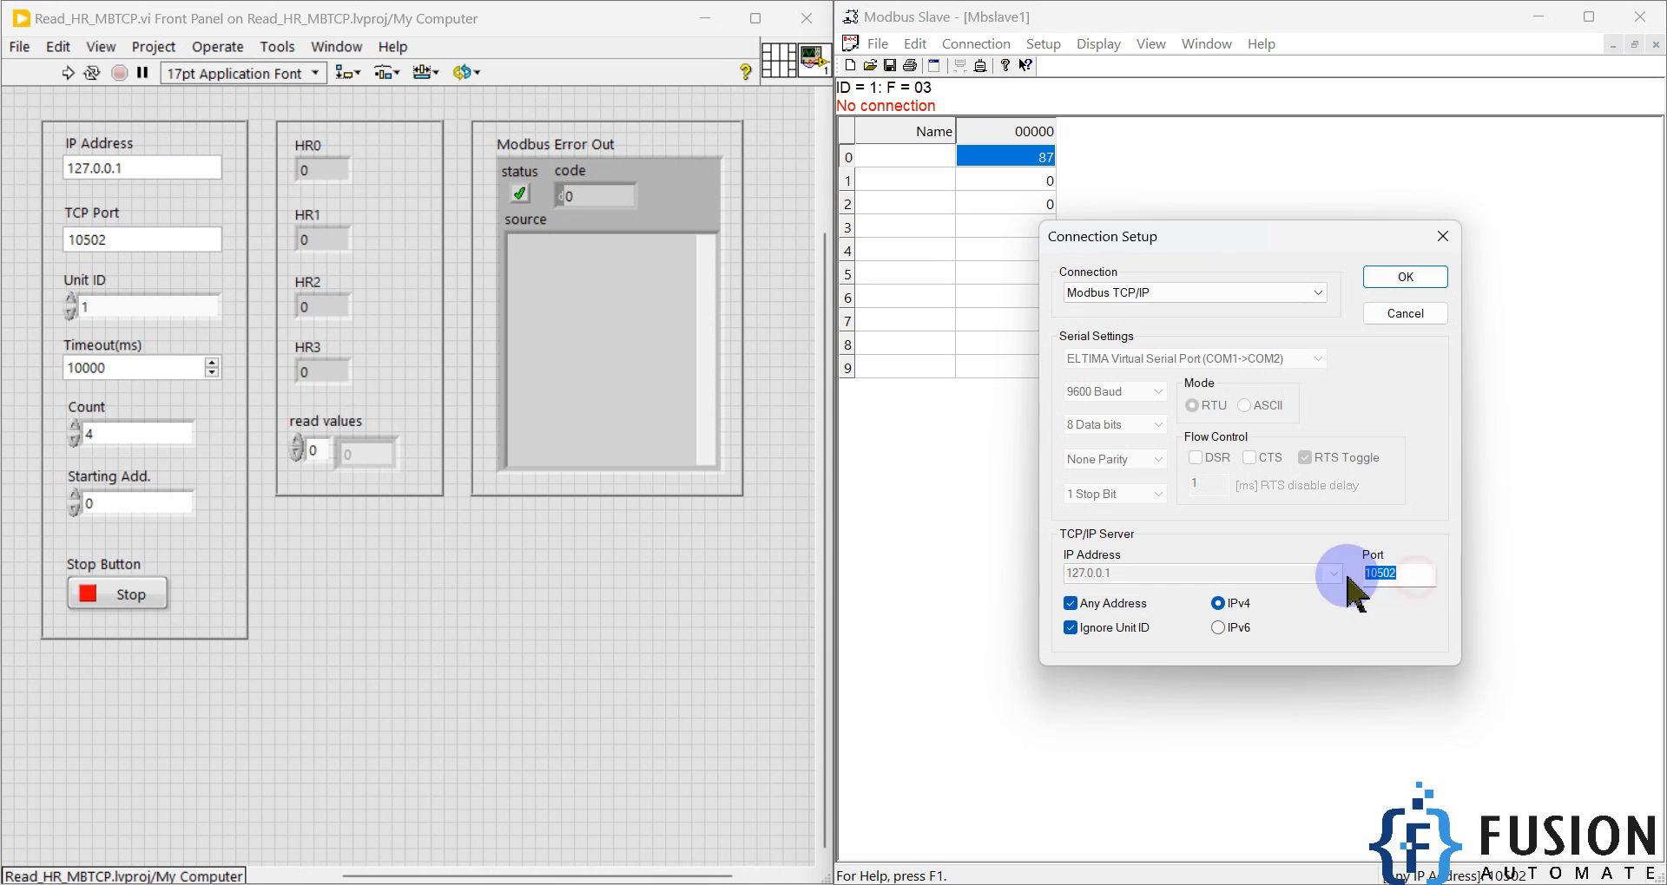
{"action": "left_click", "coordinate": [1407, 277]}
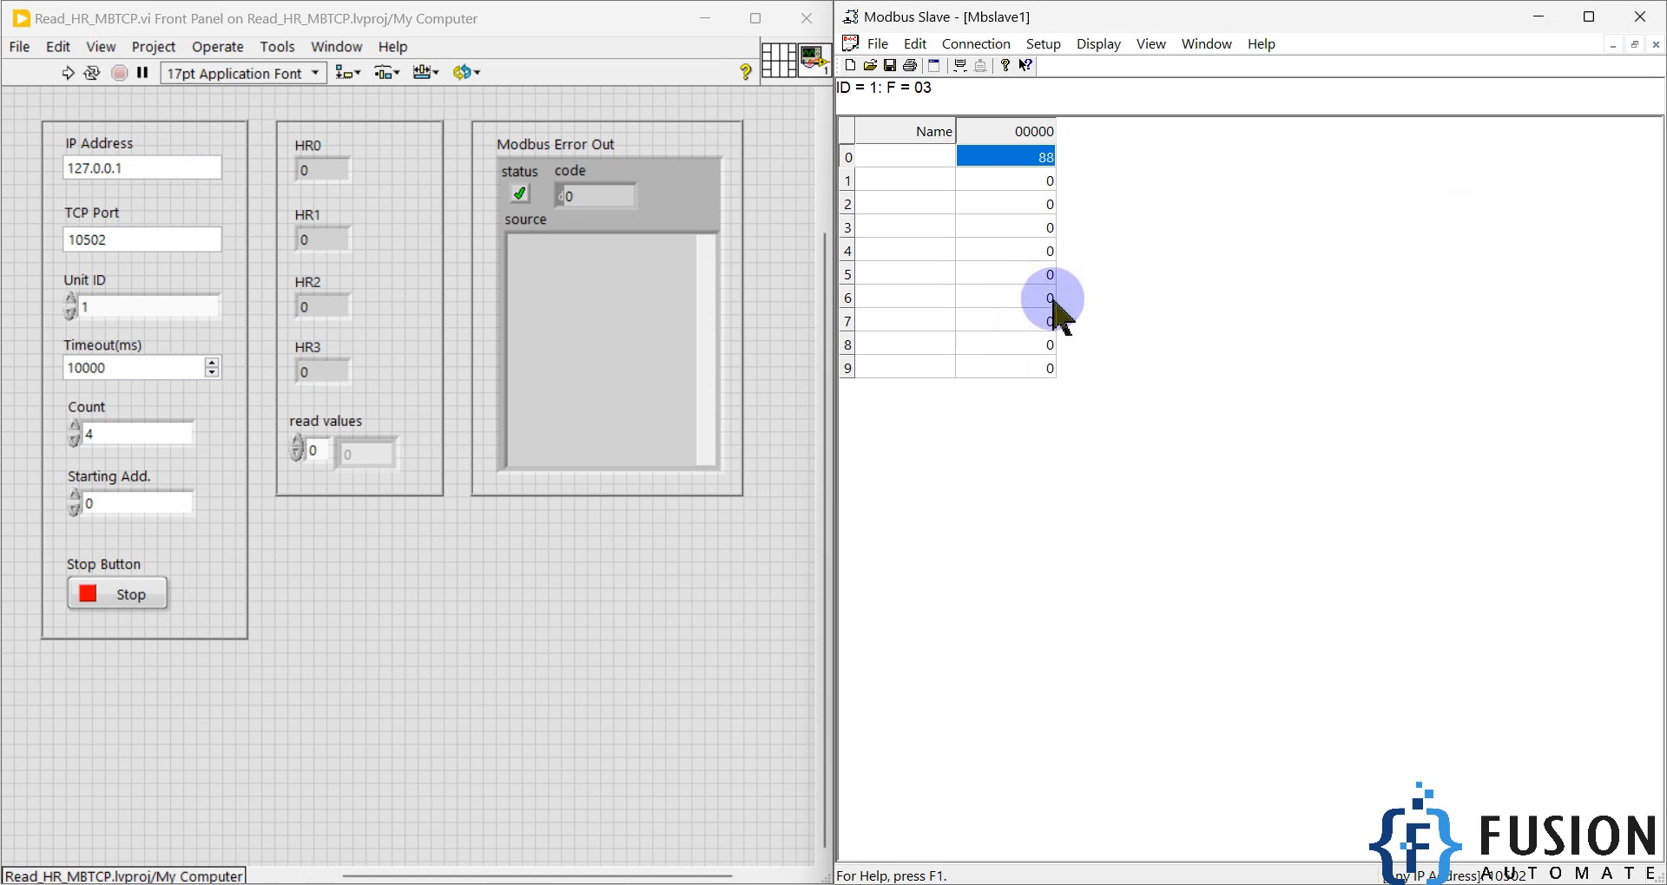
Restart holding register 0 from 0 with auto increment on, and enable auto increment for register 1.
{"action": "double_click", "coordinate": [1041, 157]}
{"action": "type", "text": "1"}
{"action": "left_click", "coordinate": [1380, 441]}
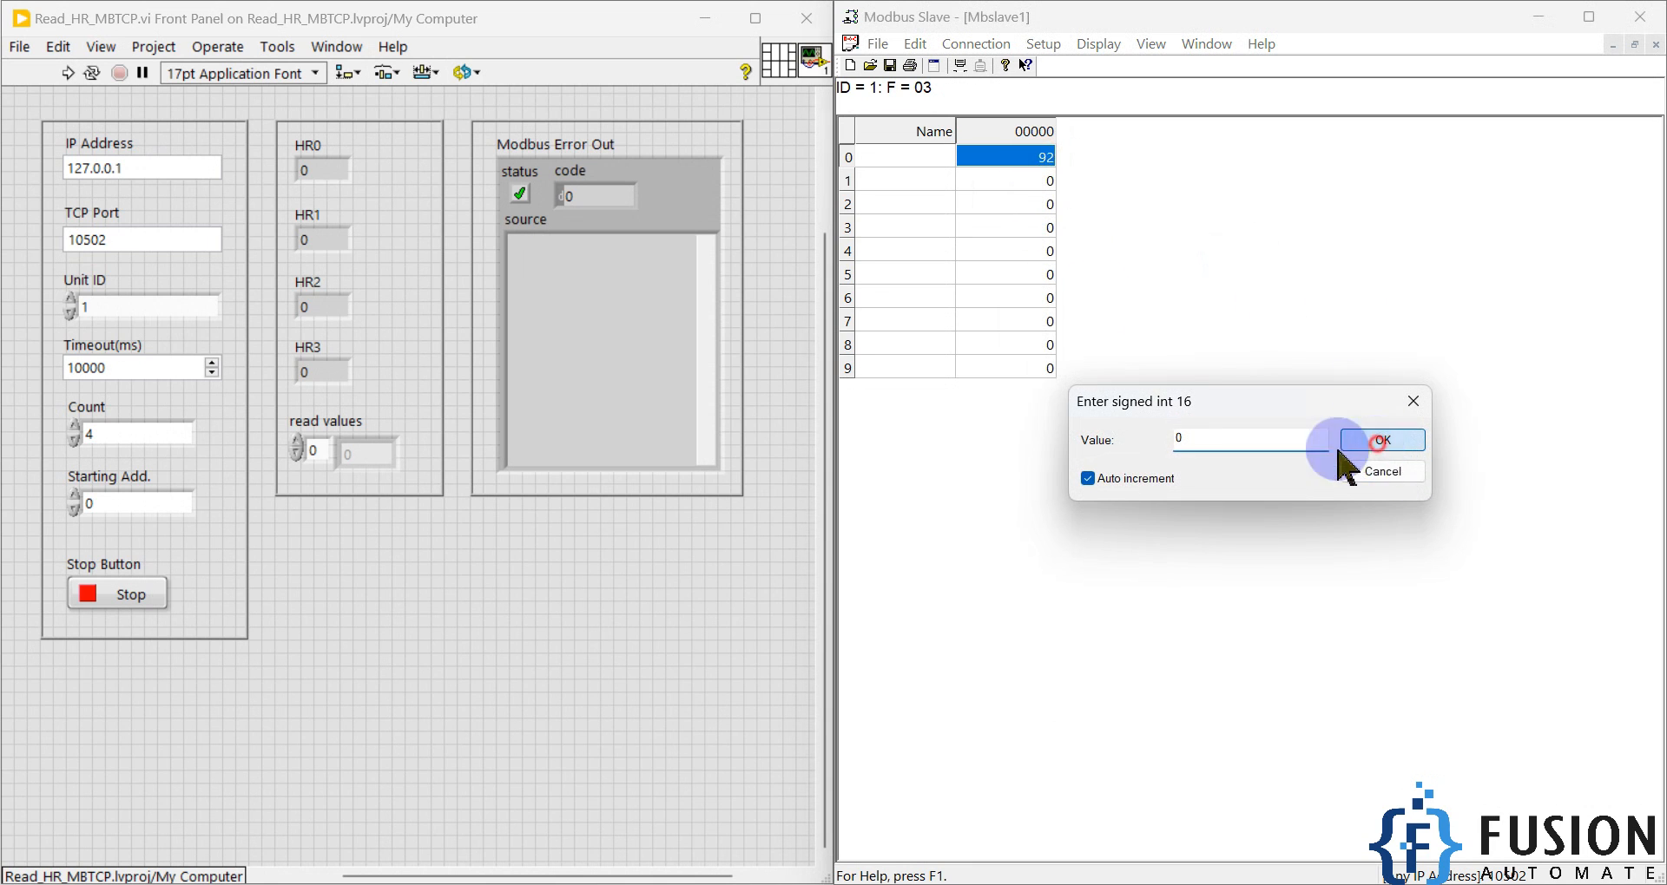
{"action": "left_click", "coordinate": [1087, 478]}
{"action": "type", "text": "1"}
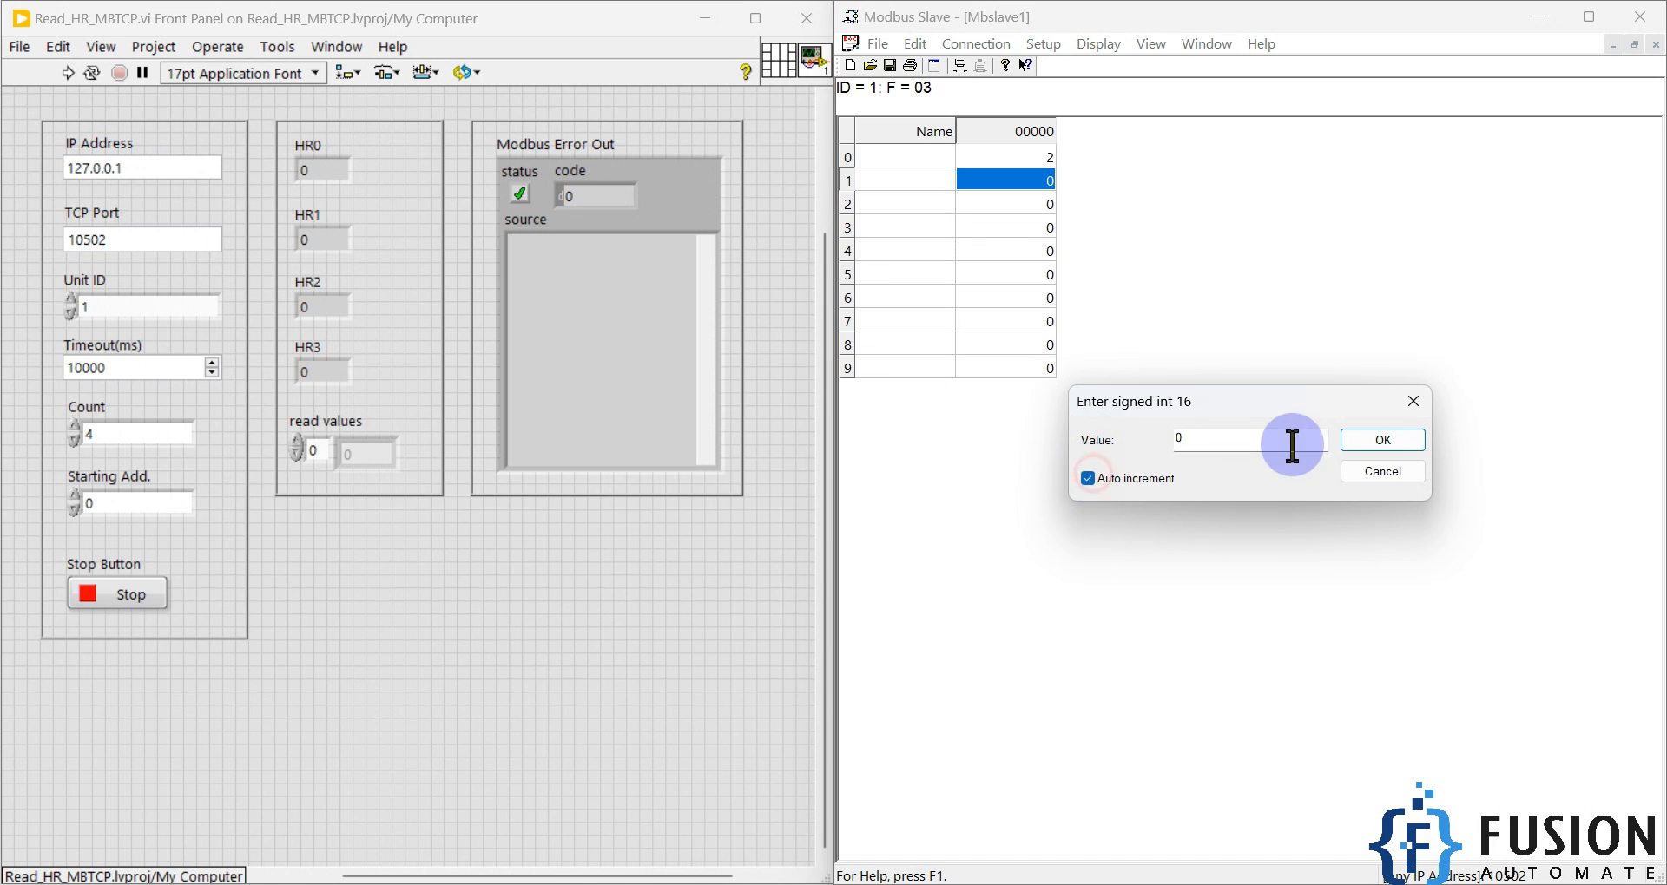
{"action": "left_click", "coordinate": [1380, 441]}
Enable auto increment for holding registers 2 and 3, starting both from 0.
{"action": "double_click", "coordinate": [1017, 203]}
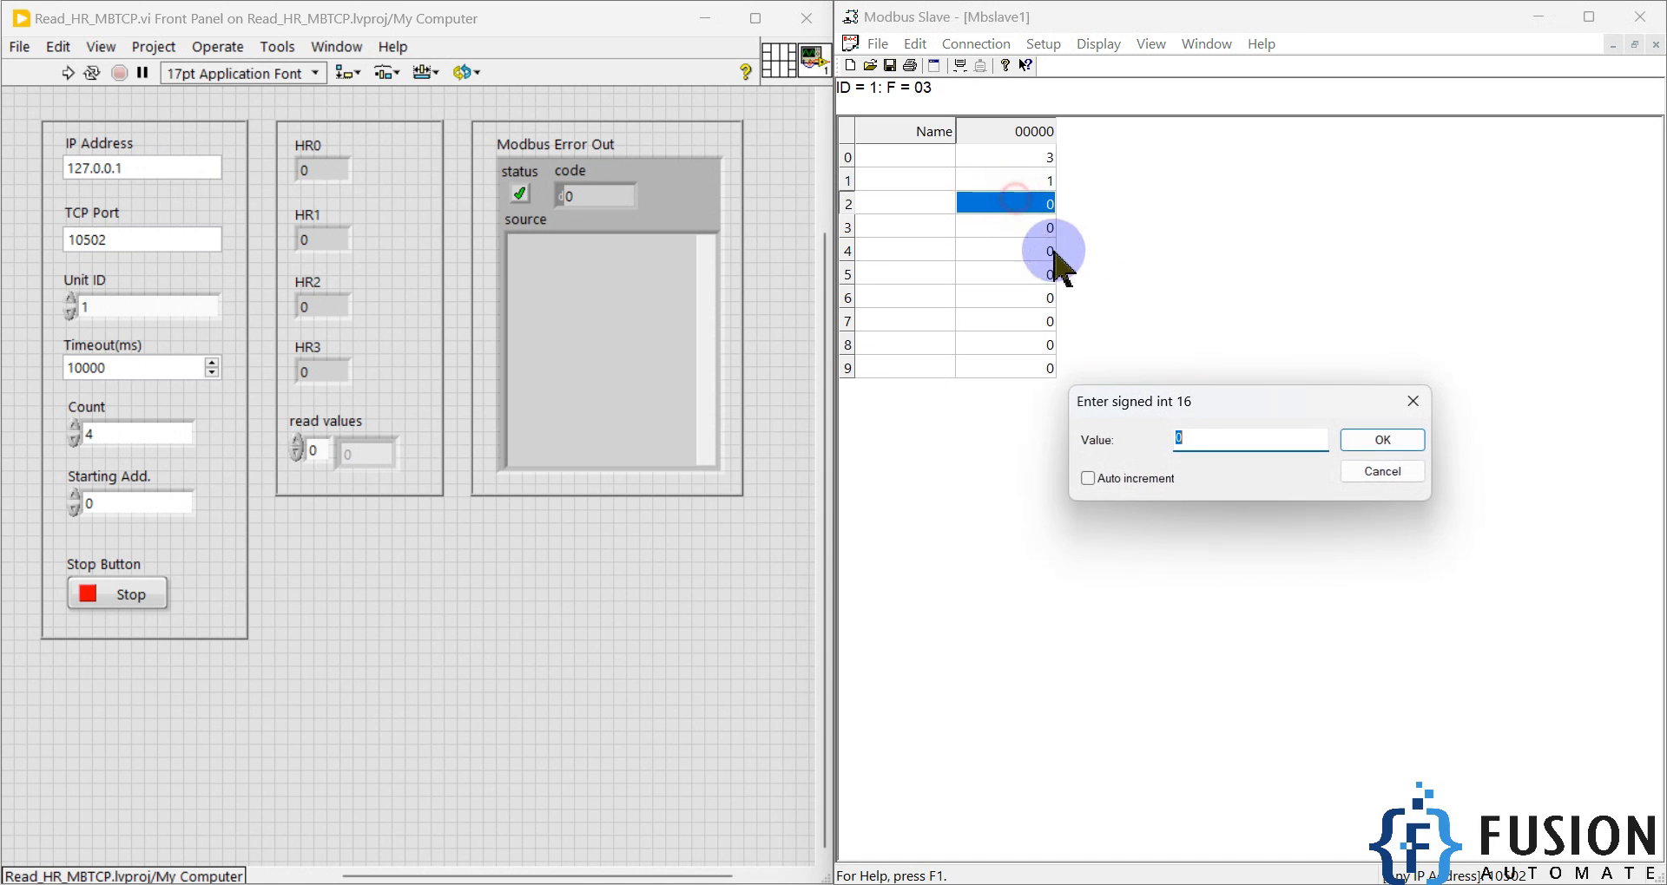
{"action": "left_click", "coordinate": [1088, 479]}
{"action": "type", "text": "1"}
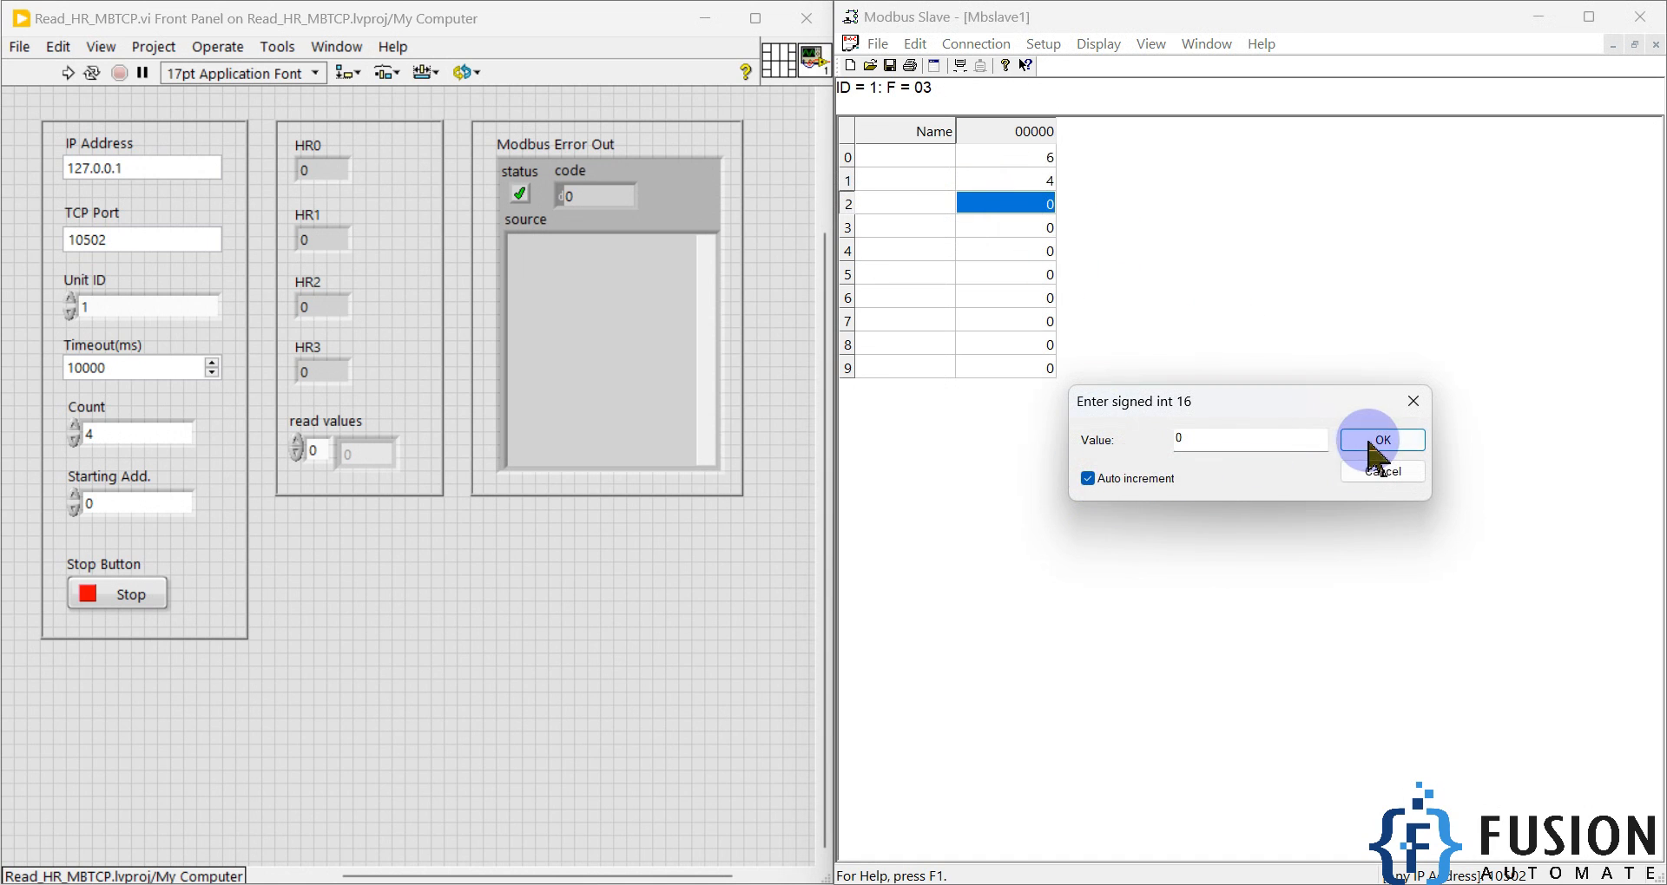
{"action": "left_click", "coordinate": [1381, 440]}
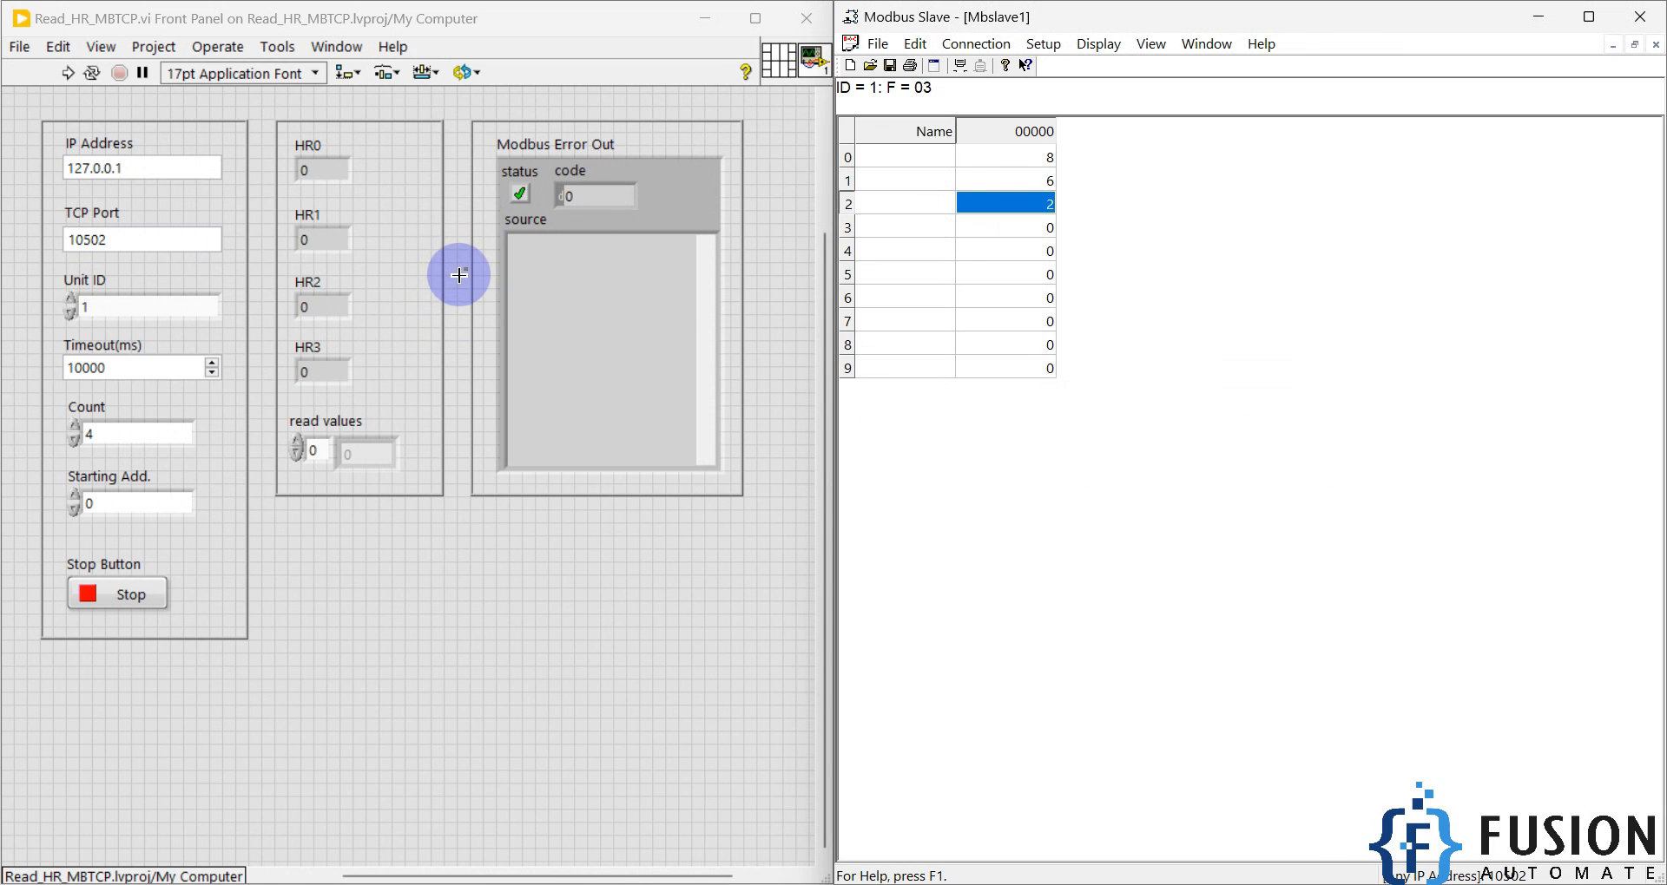
{"action": "double_click", "coordinate": [1019, 228]}
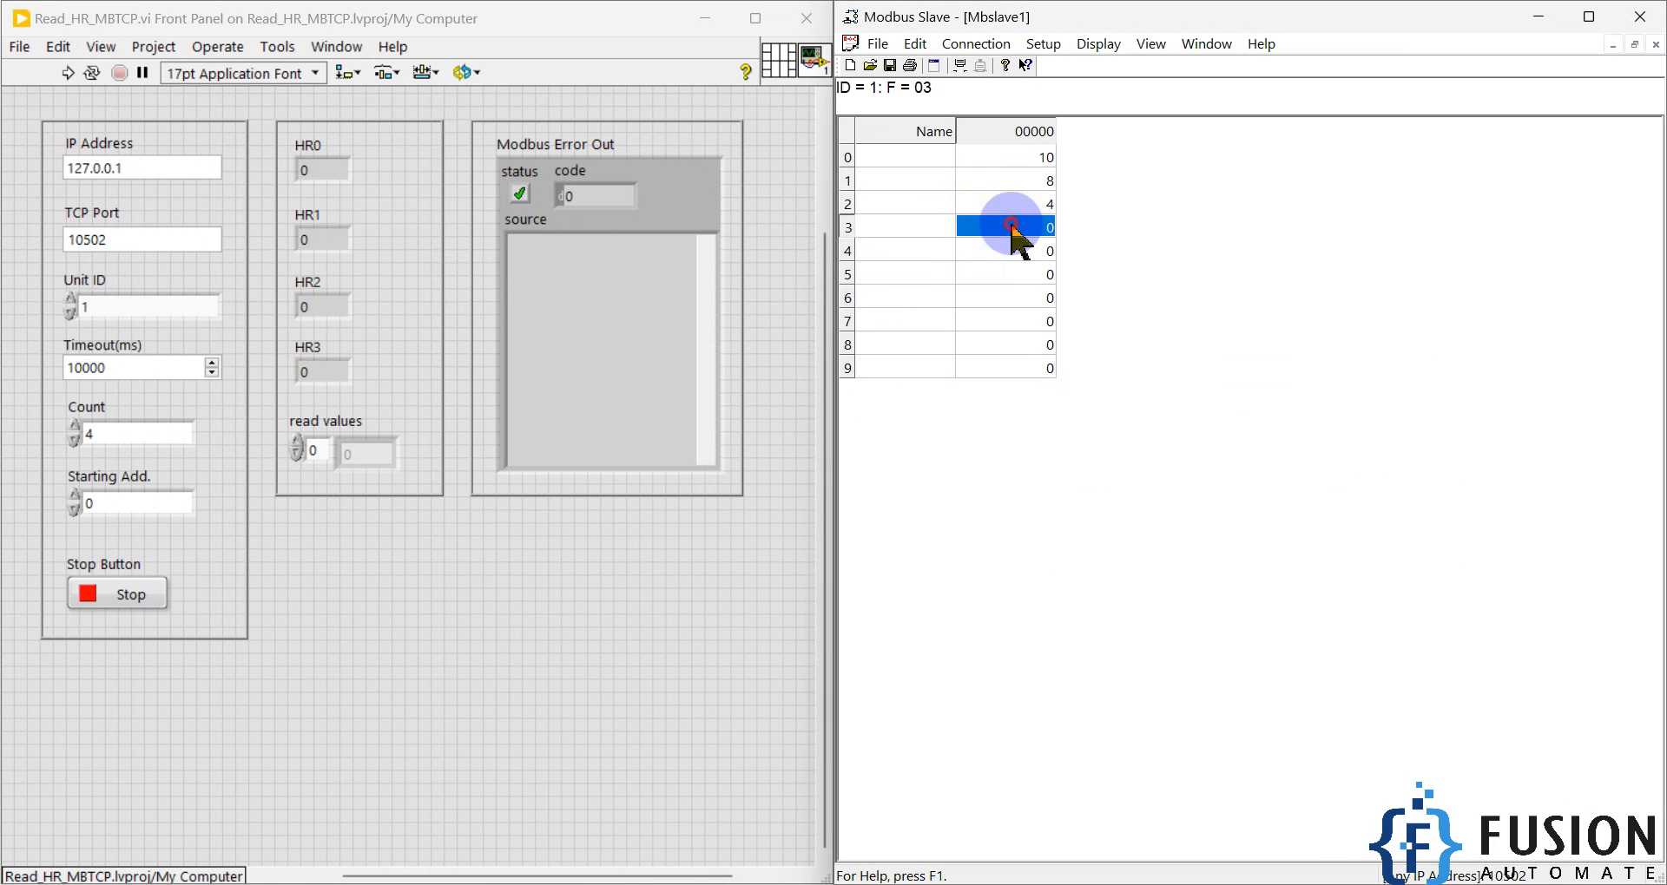
{"action": "left_click", "coordinate": [1088, 478]}
{"action": "type", "text": "1"}
{"action": "left_click", "coordinate": [1381, 441]}
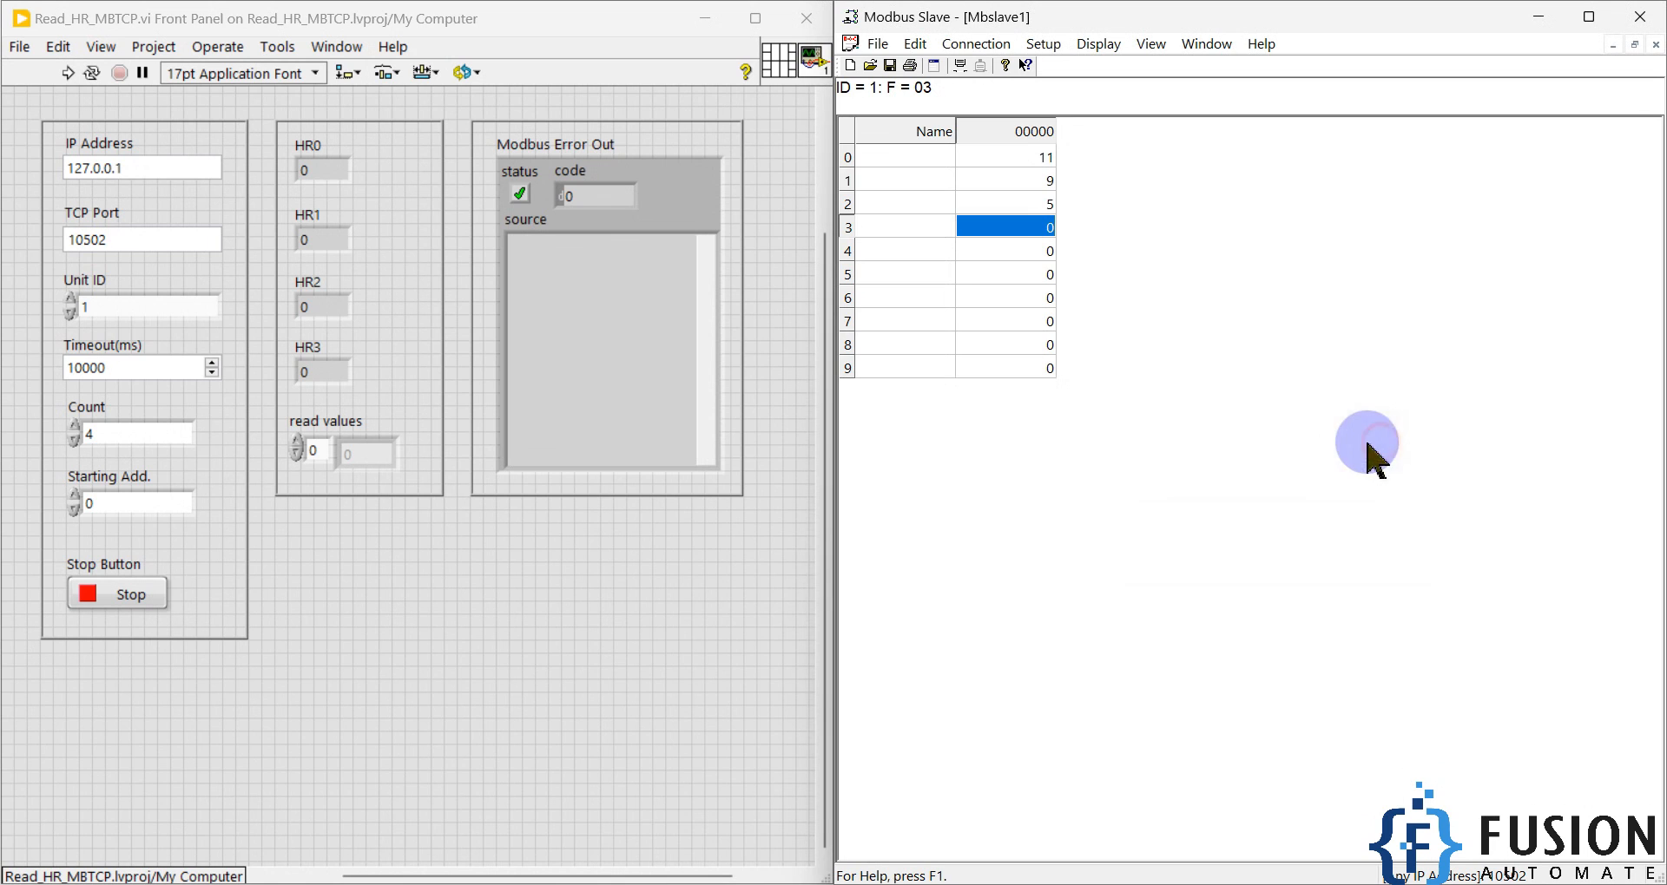
Check the IP address and TCP port settings on the LabVIEW front panel.
{"action": "left_click", "coordinate": [732, 564]}
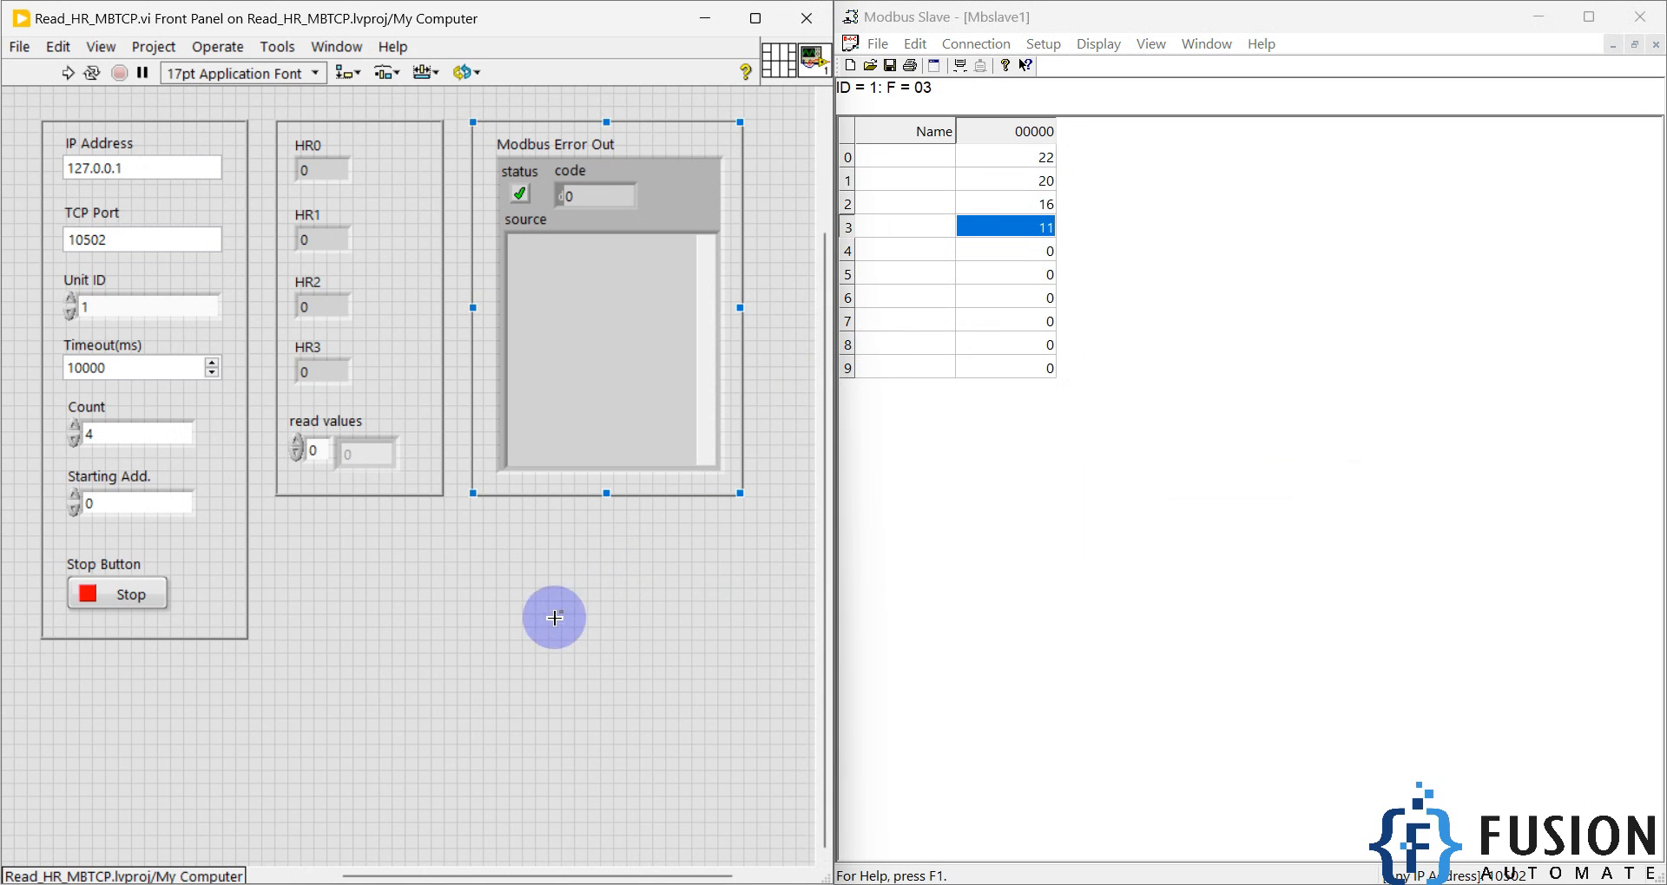
{"action": "left_click", "coordinate": [522, 471]}
{"action": "left_click", "coordinate": [173, 167]}
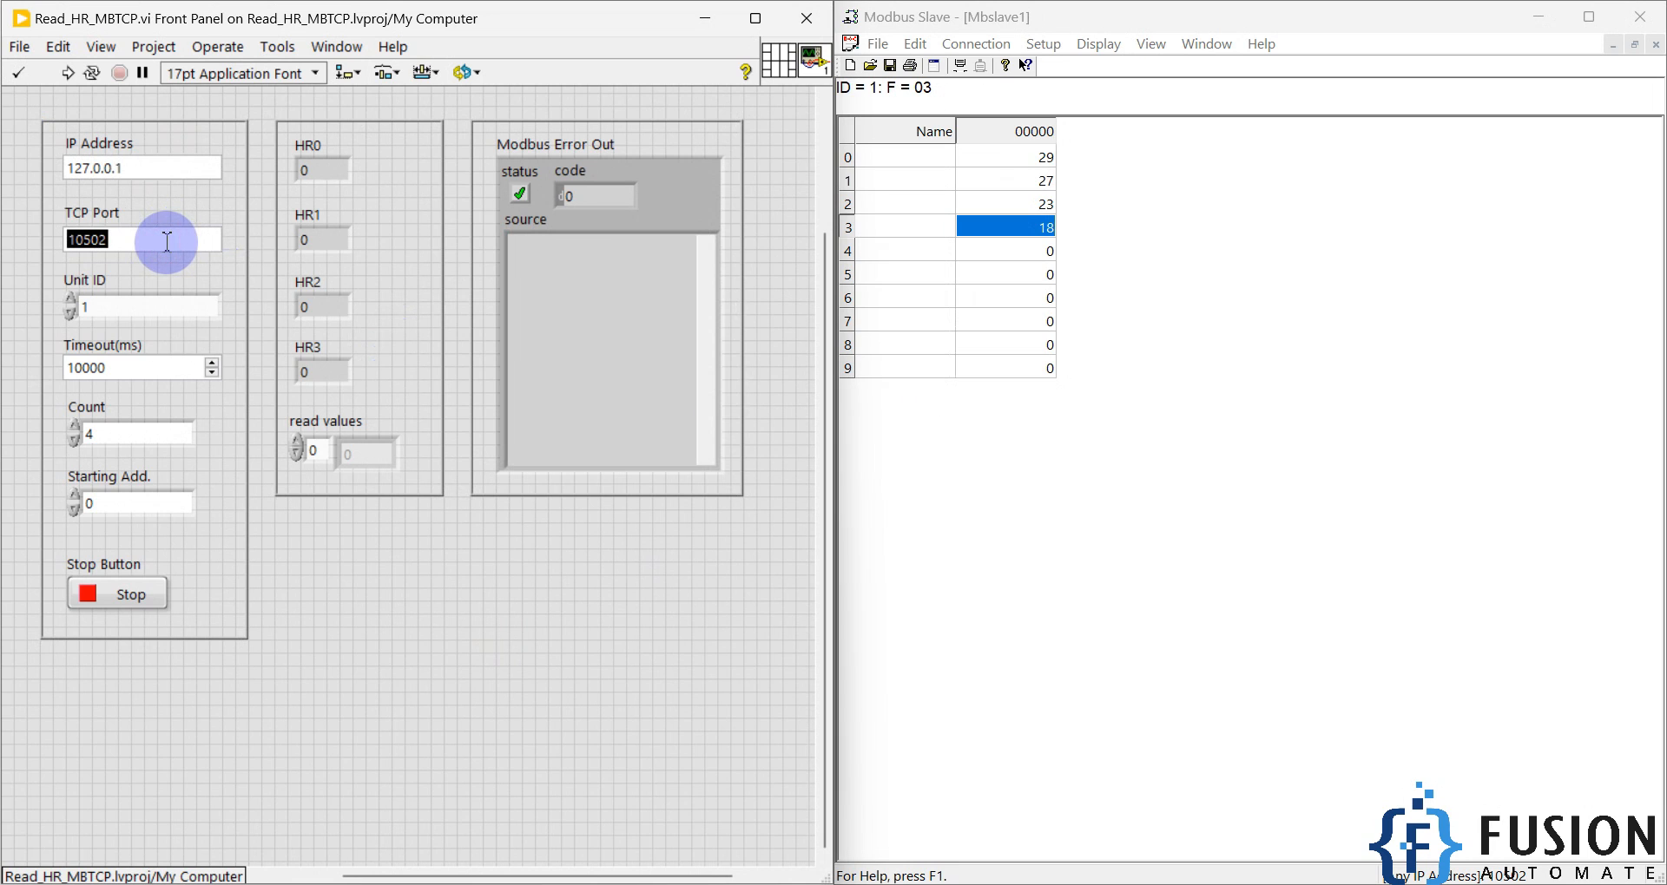
Disconnect the Modbus Slave simulator and reconnect it over Modbus TCP/IP on port 10502.
{"action": "left_click", "coordinate": [1108, 335]}
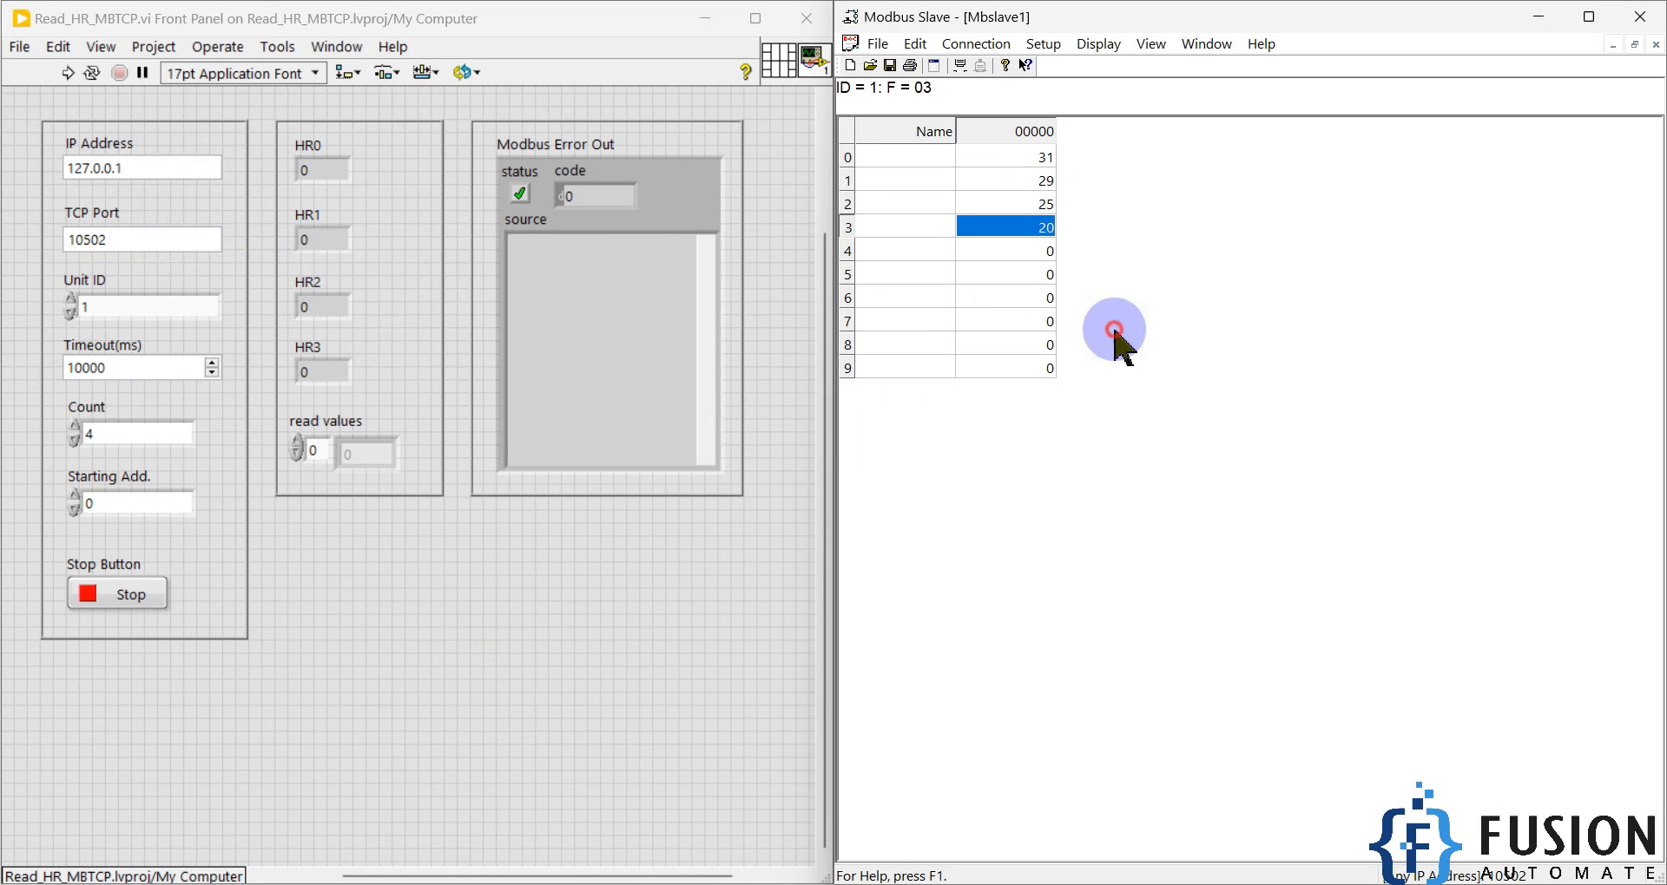
{"action": "left_click", "coordinate": [976, 43]}
{"action": "left_click", "coordinate": [1076, 92]}
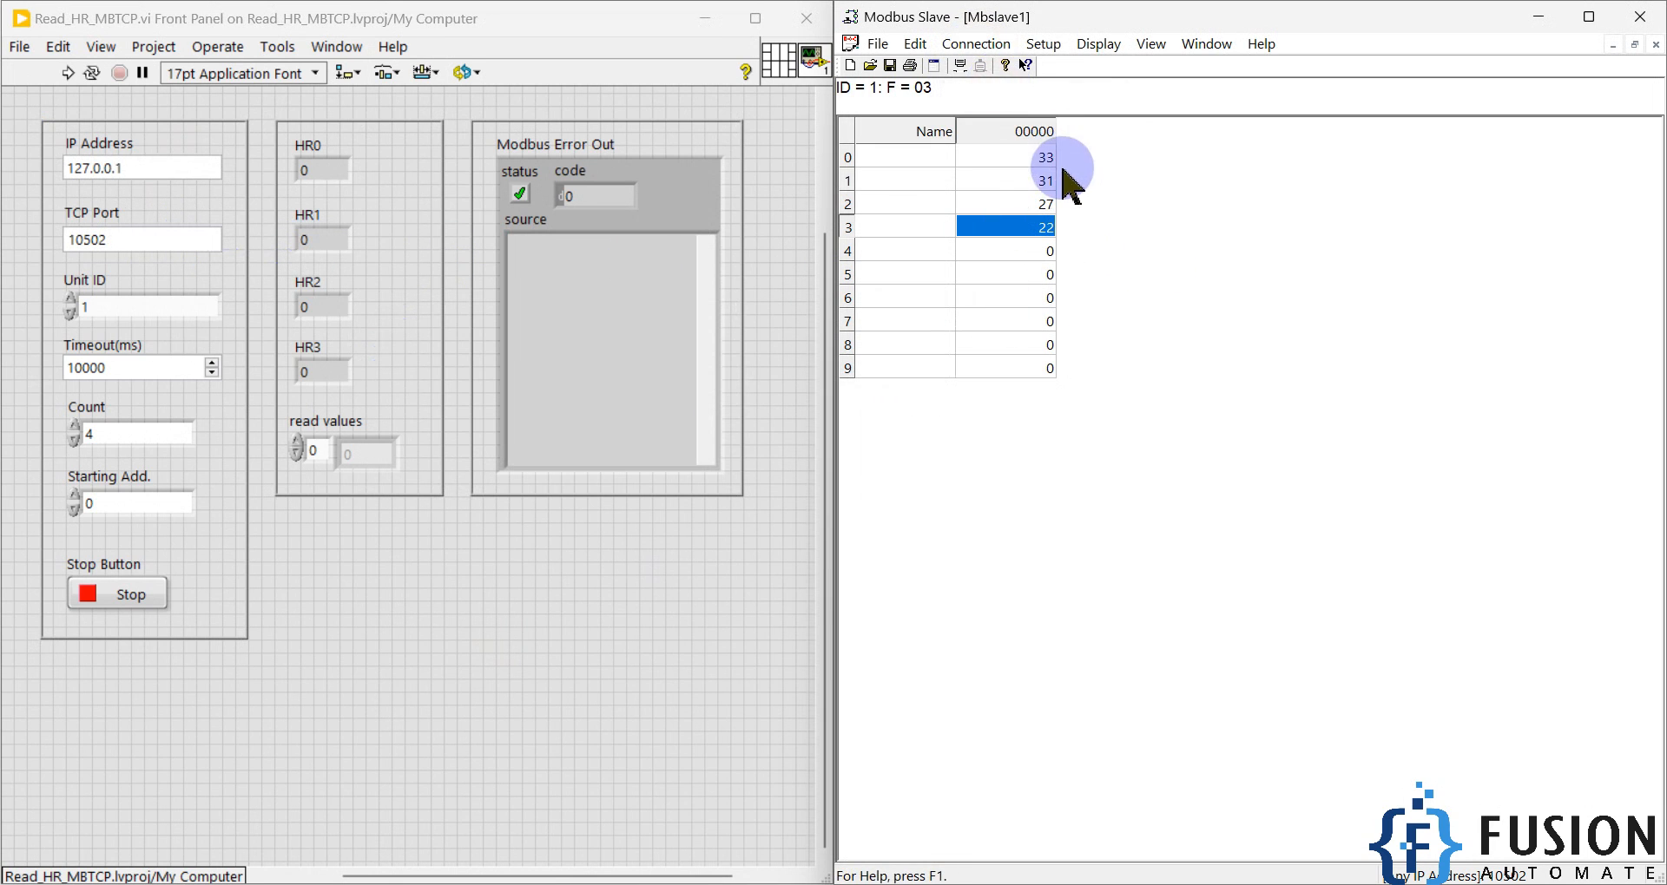
{"action": "left_click", "coordinate": [980, 45]}
{"action": "left_click", "coordinate": [996, 69]}
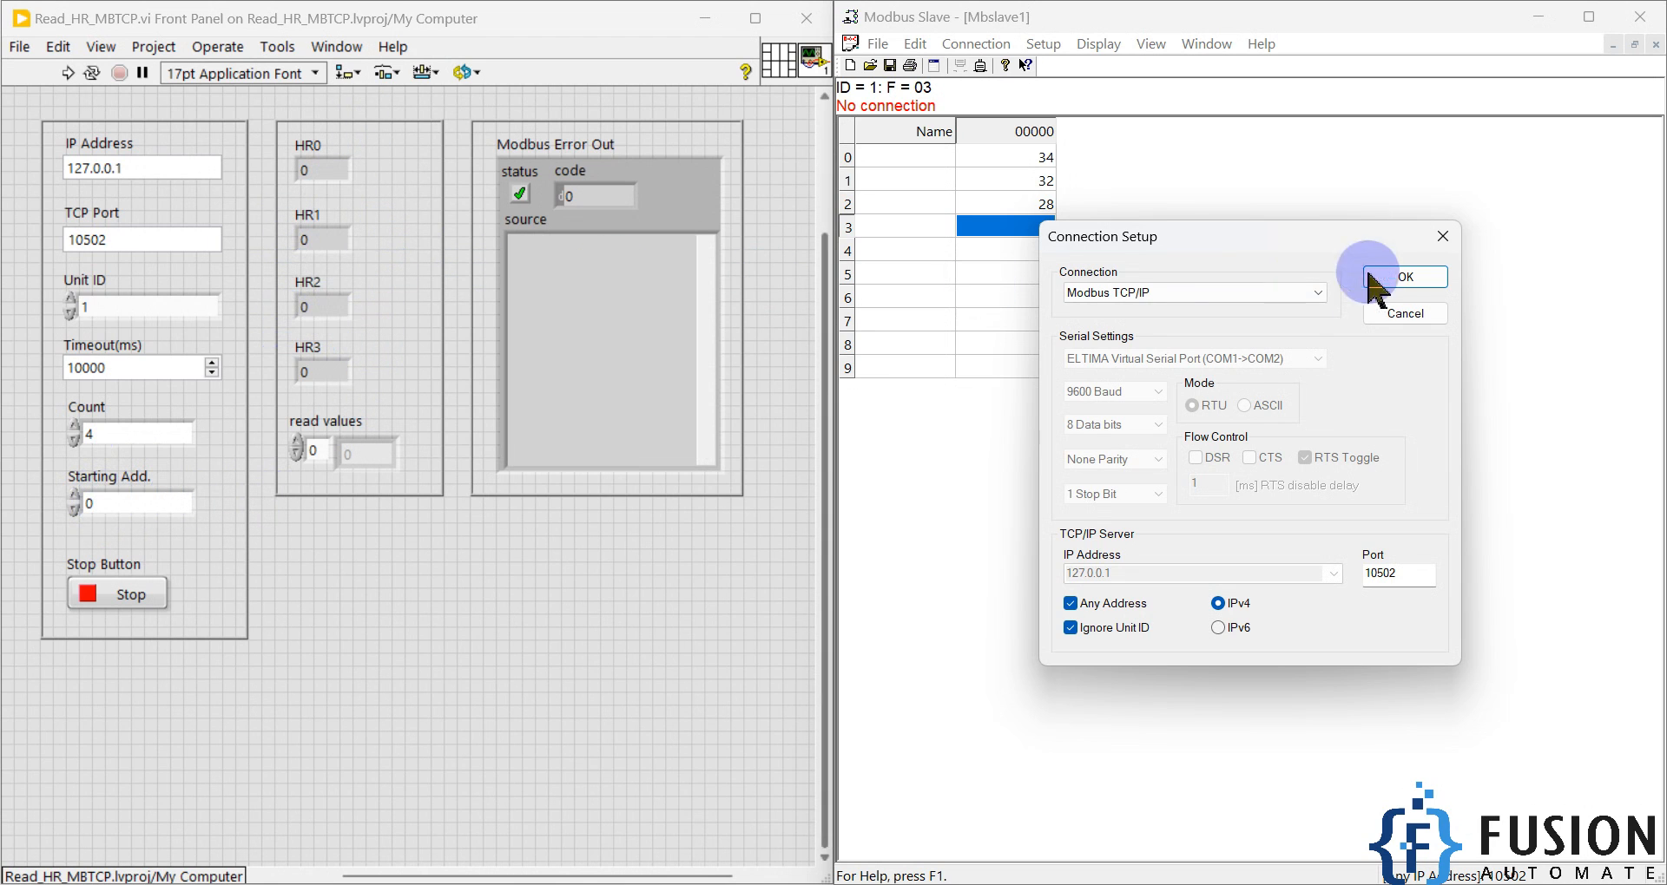
{"action": "left_click", "coordinate": [1401, 283]}
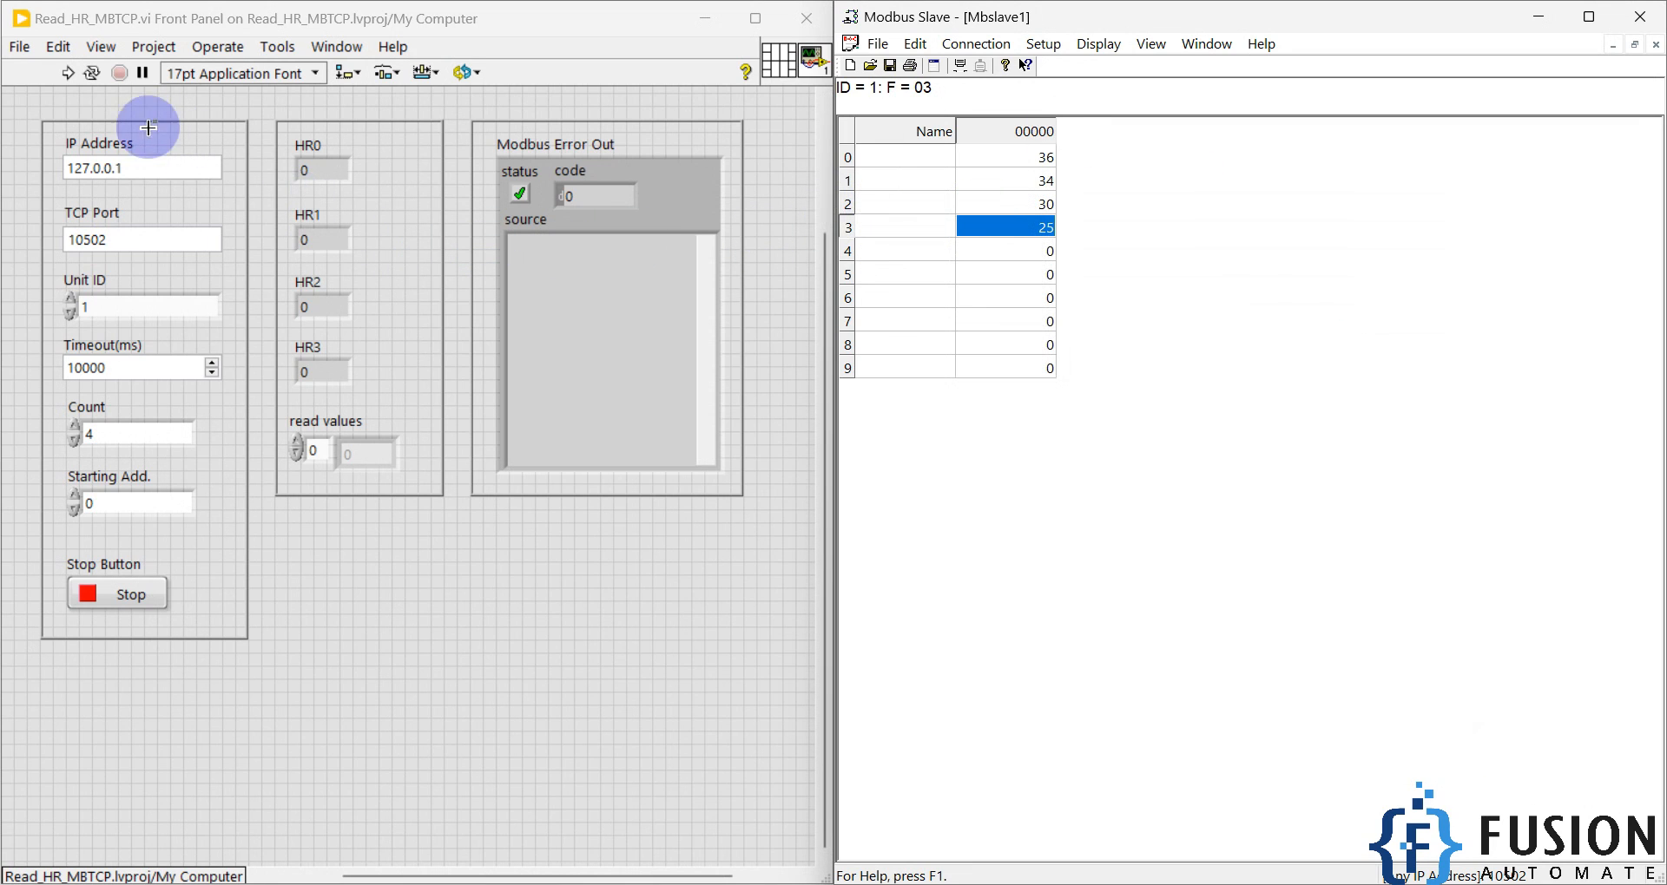
Run the LabVIEW VI and compare its HR0 to HR3 indicators with registers 0 to 3 in Modbus Slave.
{"action": "left_click", "coordinate": [70, 75]}
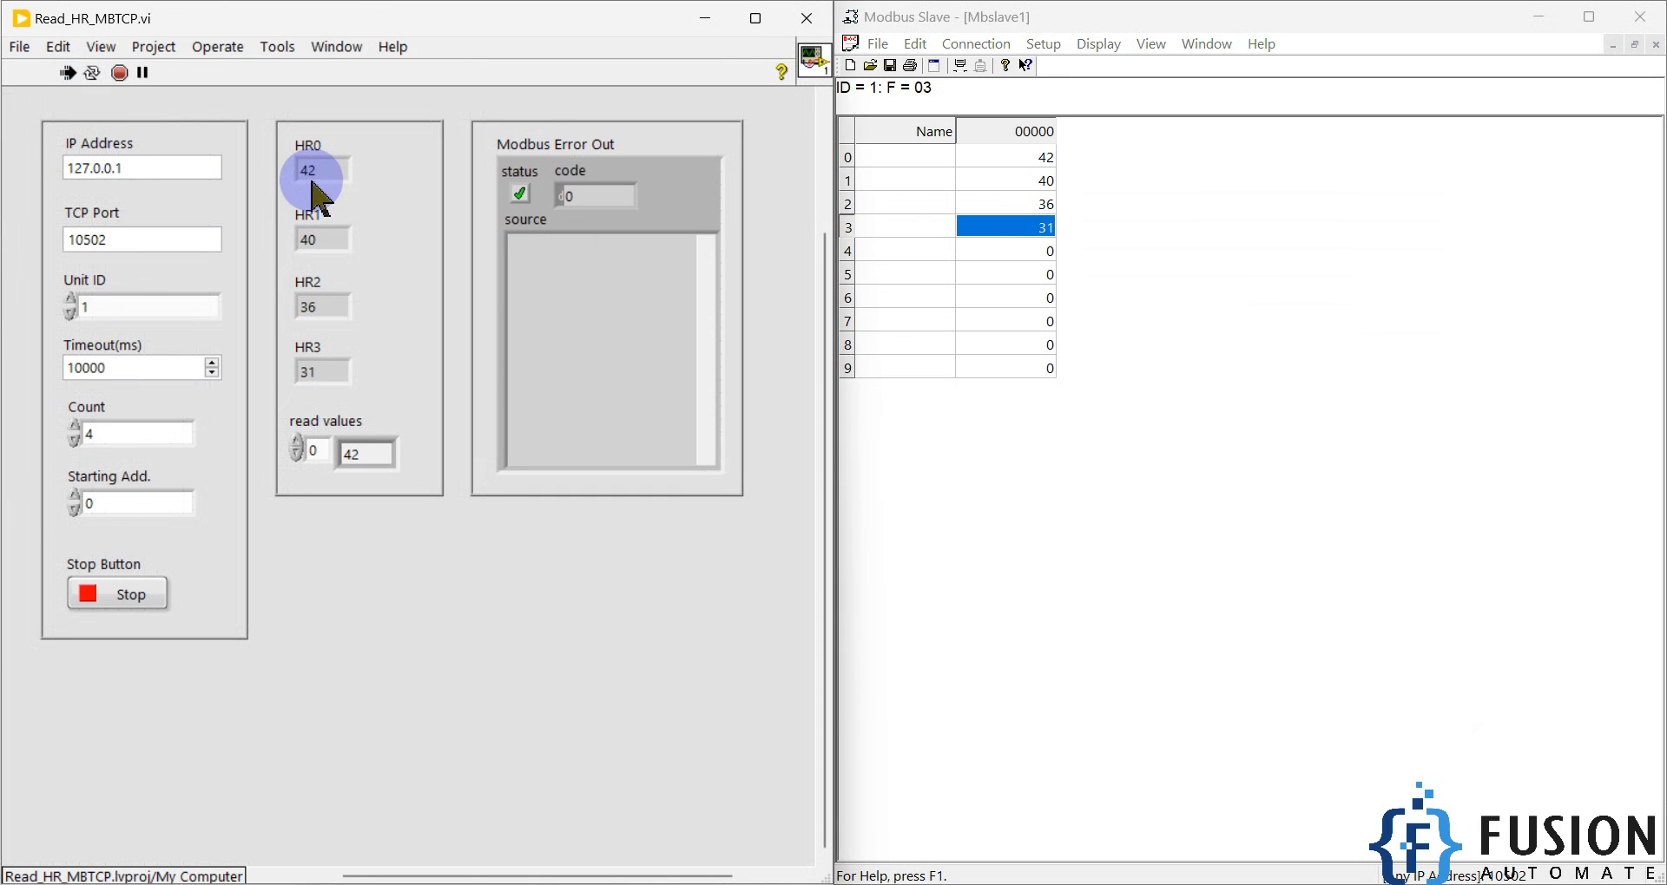
{"action": "left_click", "coordinate": [1041, 162]}
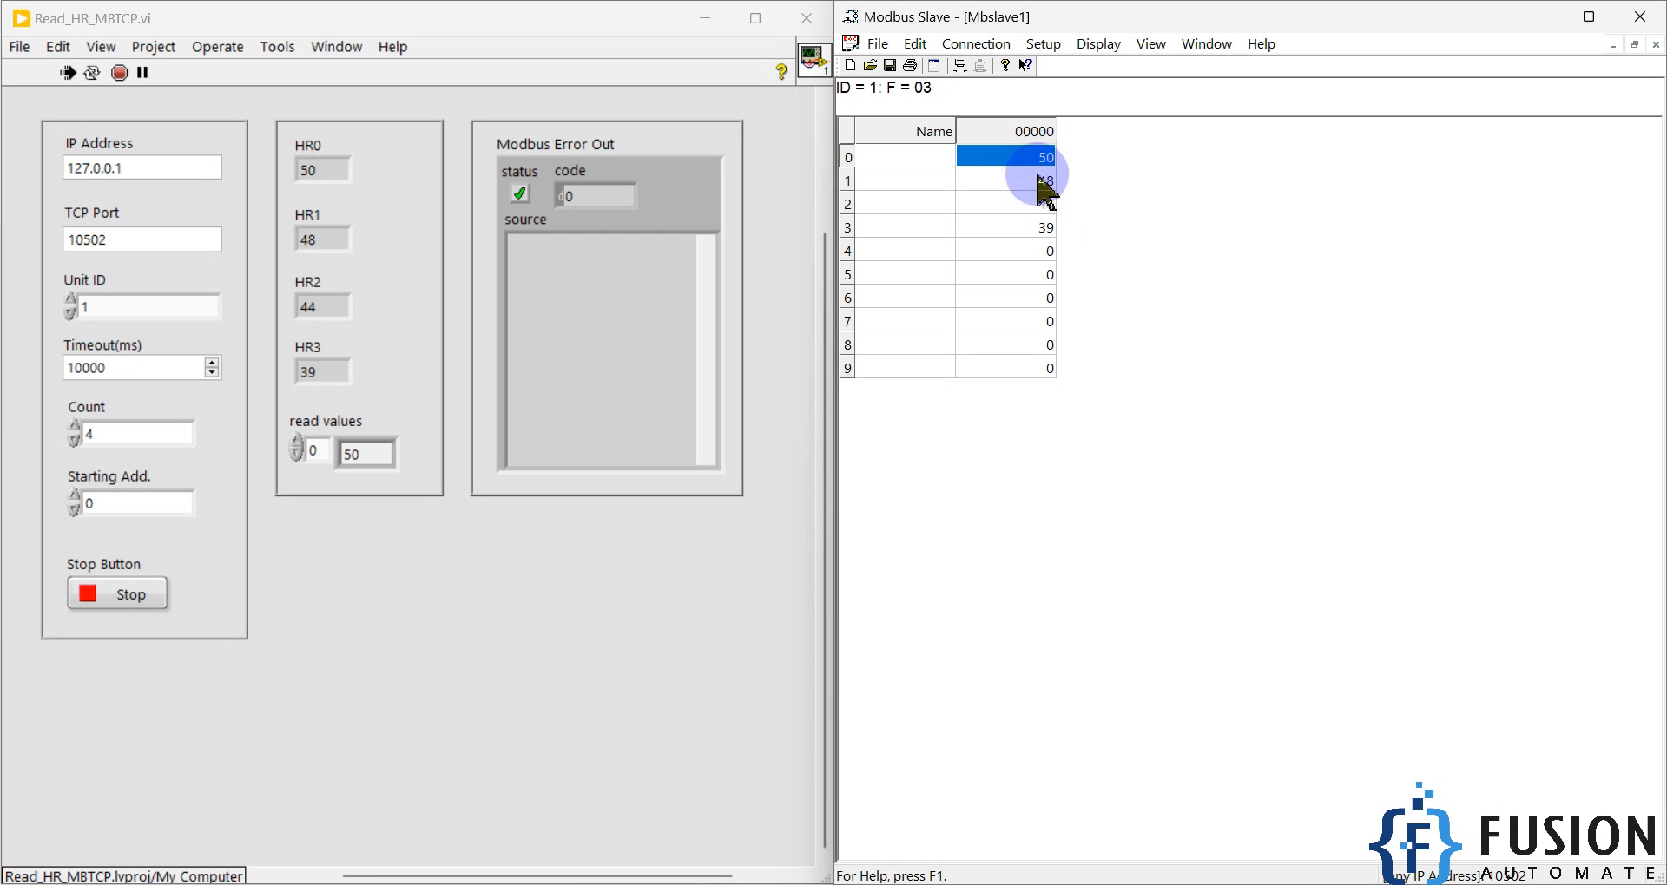
{"action": "left_click", "coordinate": [846, 182]}
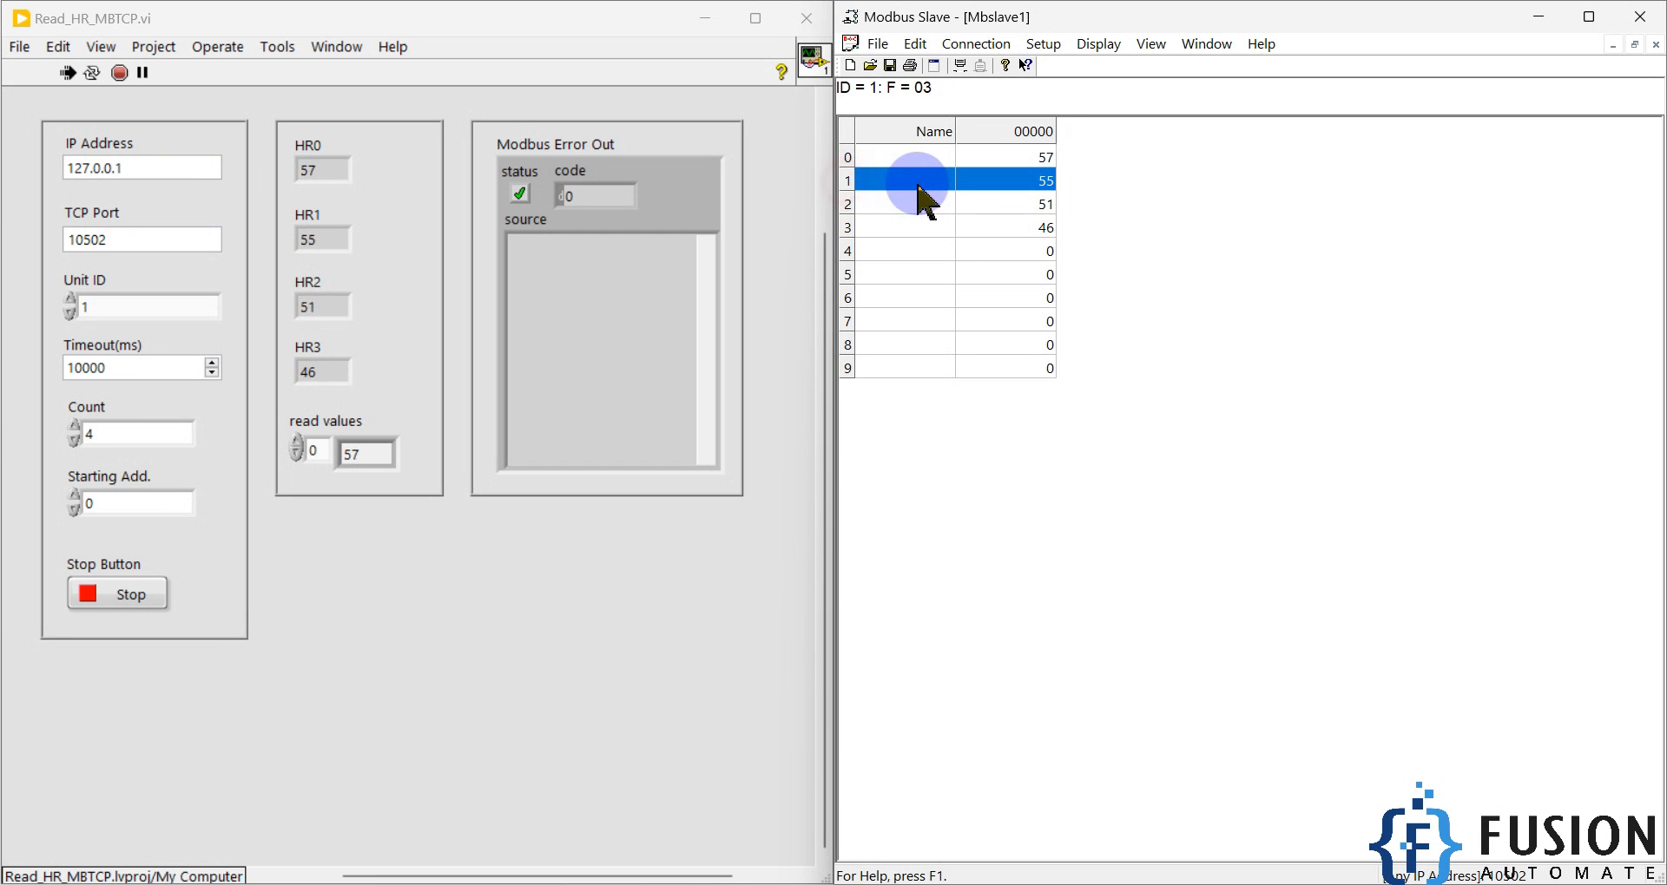
{"action": "left_click", "coordinate": [847, 208]}
{"action": "left_click", "coordinate": [847, 228]}
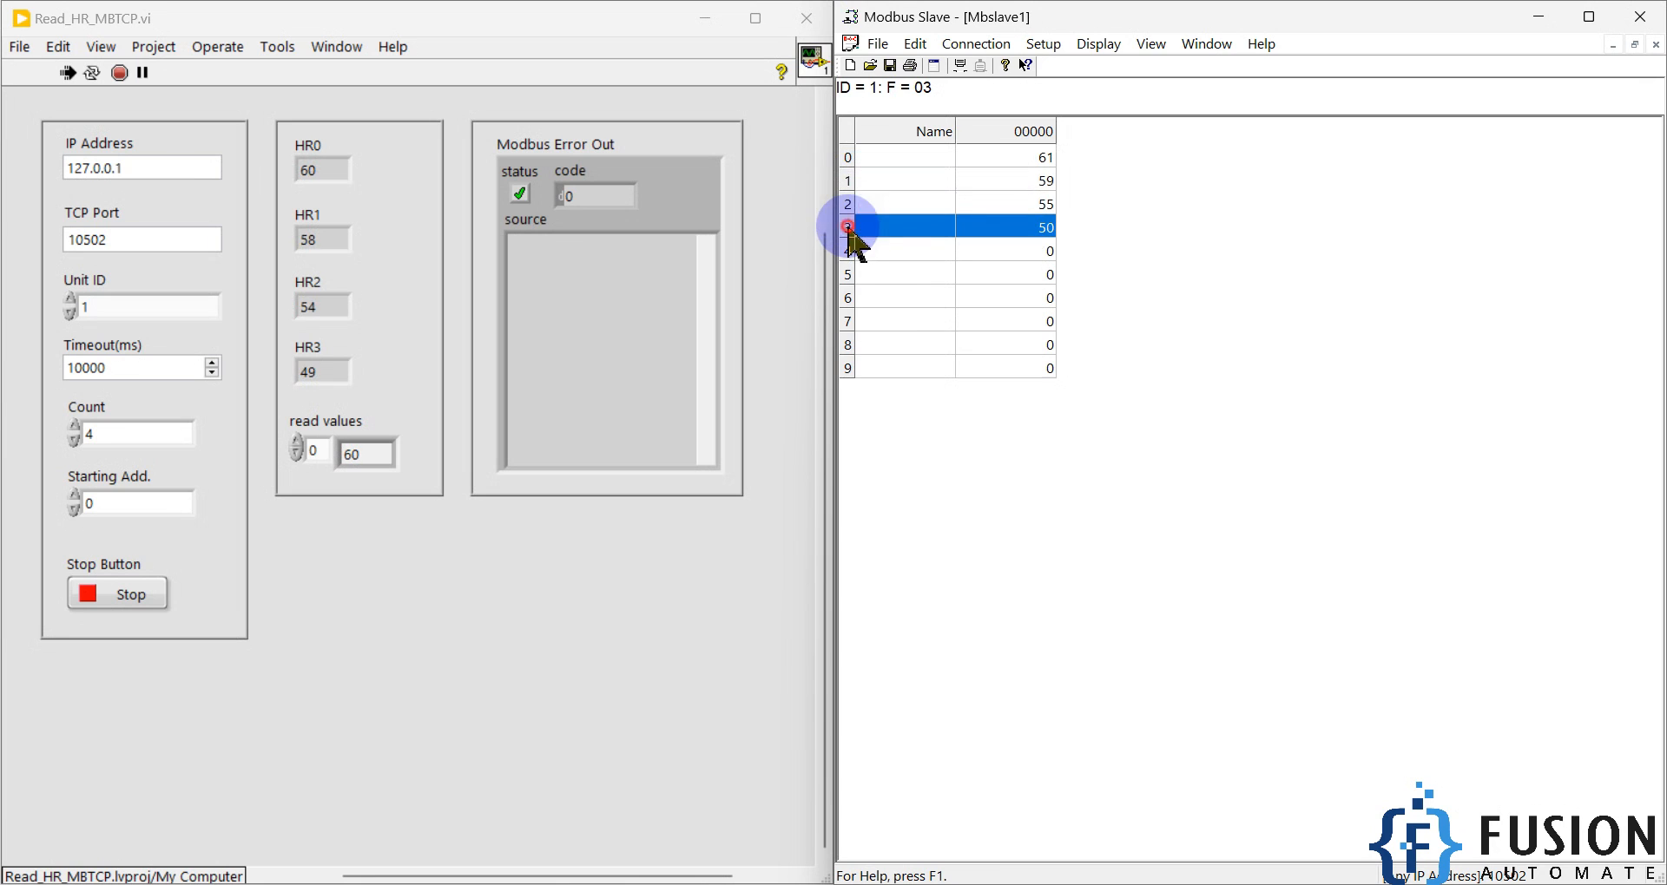
{"action": "double_click", "coordinate": [95, 434]}
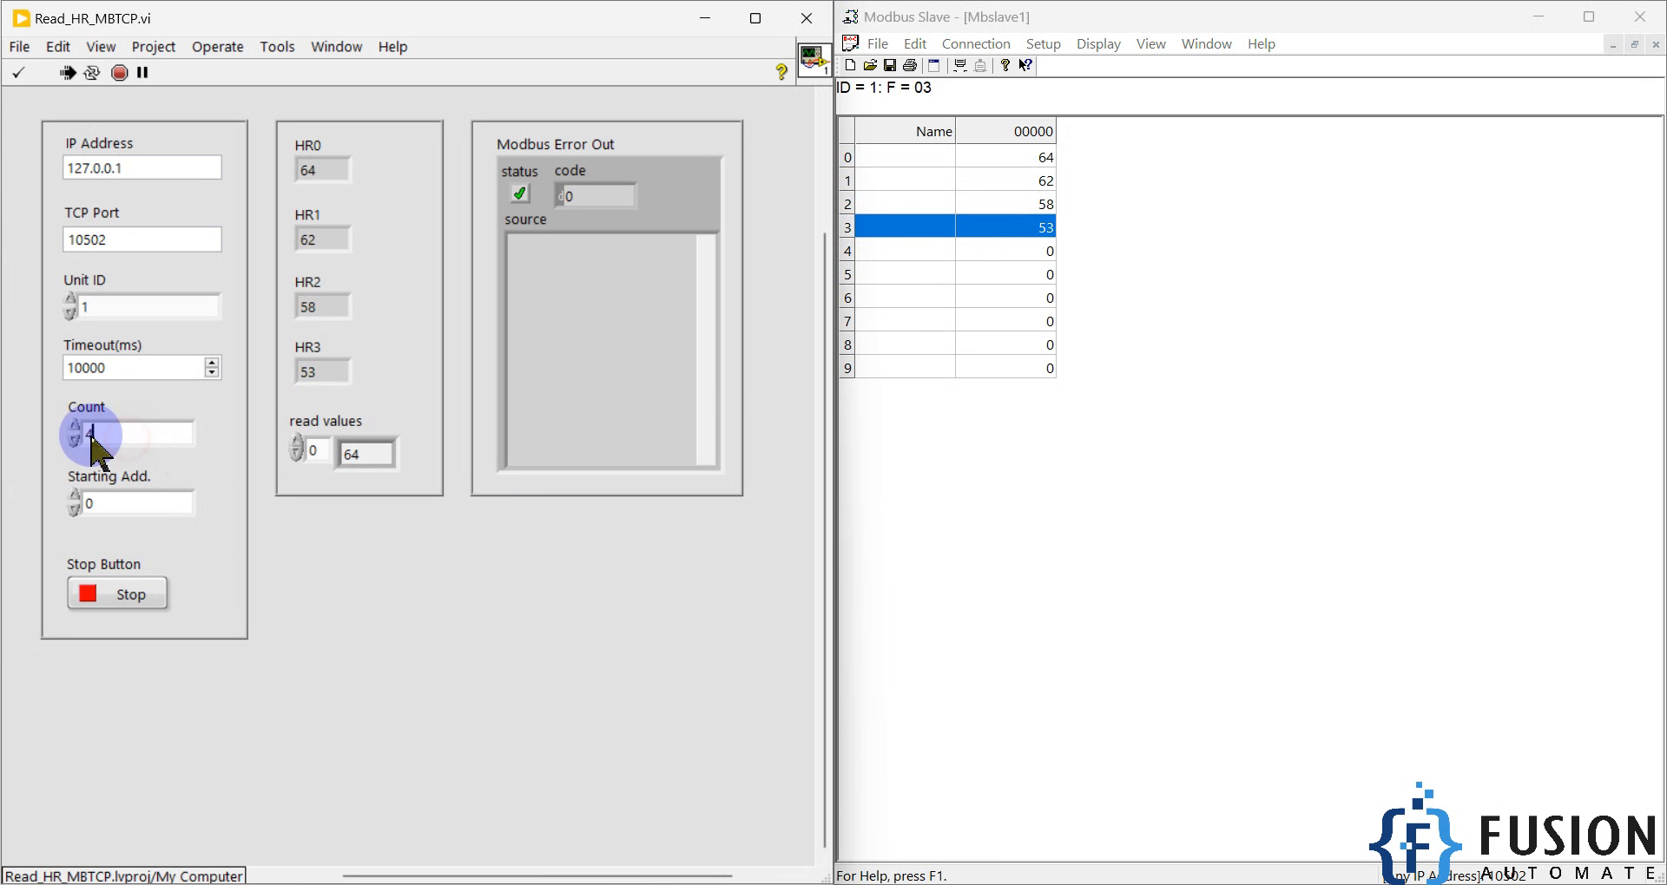
{"action": "left_click", "coordinate": [348, 475]}
Turn off auto increment for holding registers 0 through 3 in Modbus Slave.
{"action": "double_click", "coordinate": [1035, 162]}
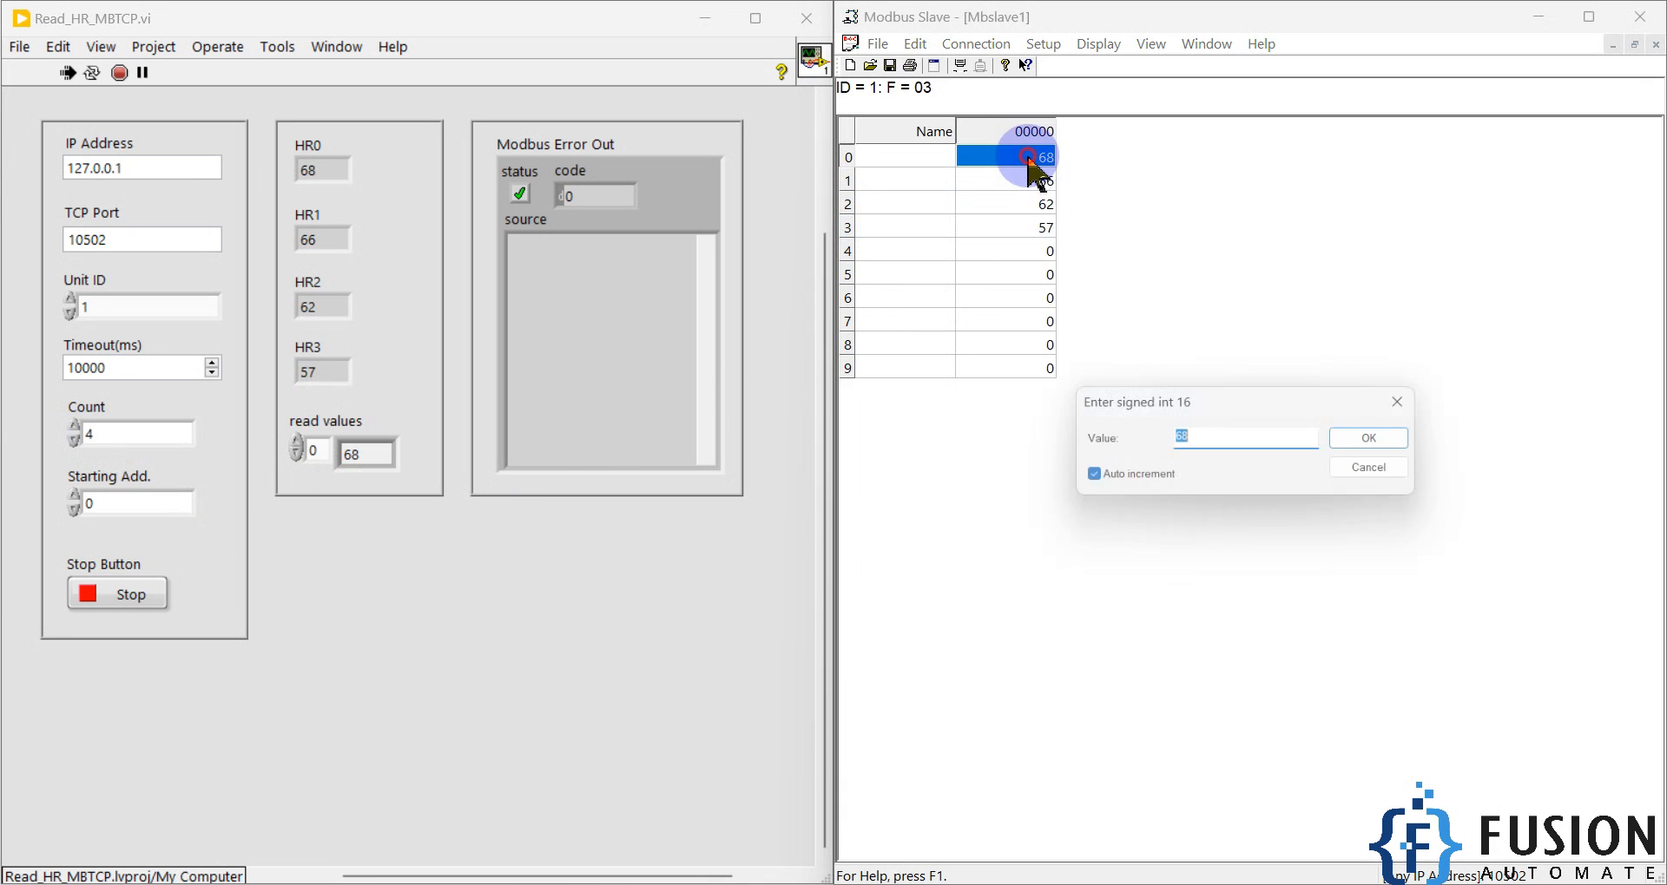
{"action": "left_click", "coordinate": [1382, 440]}
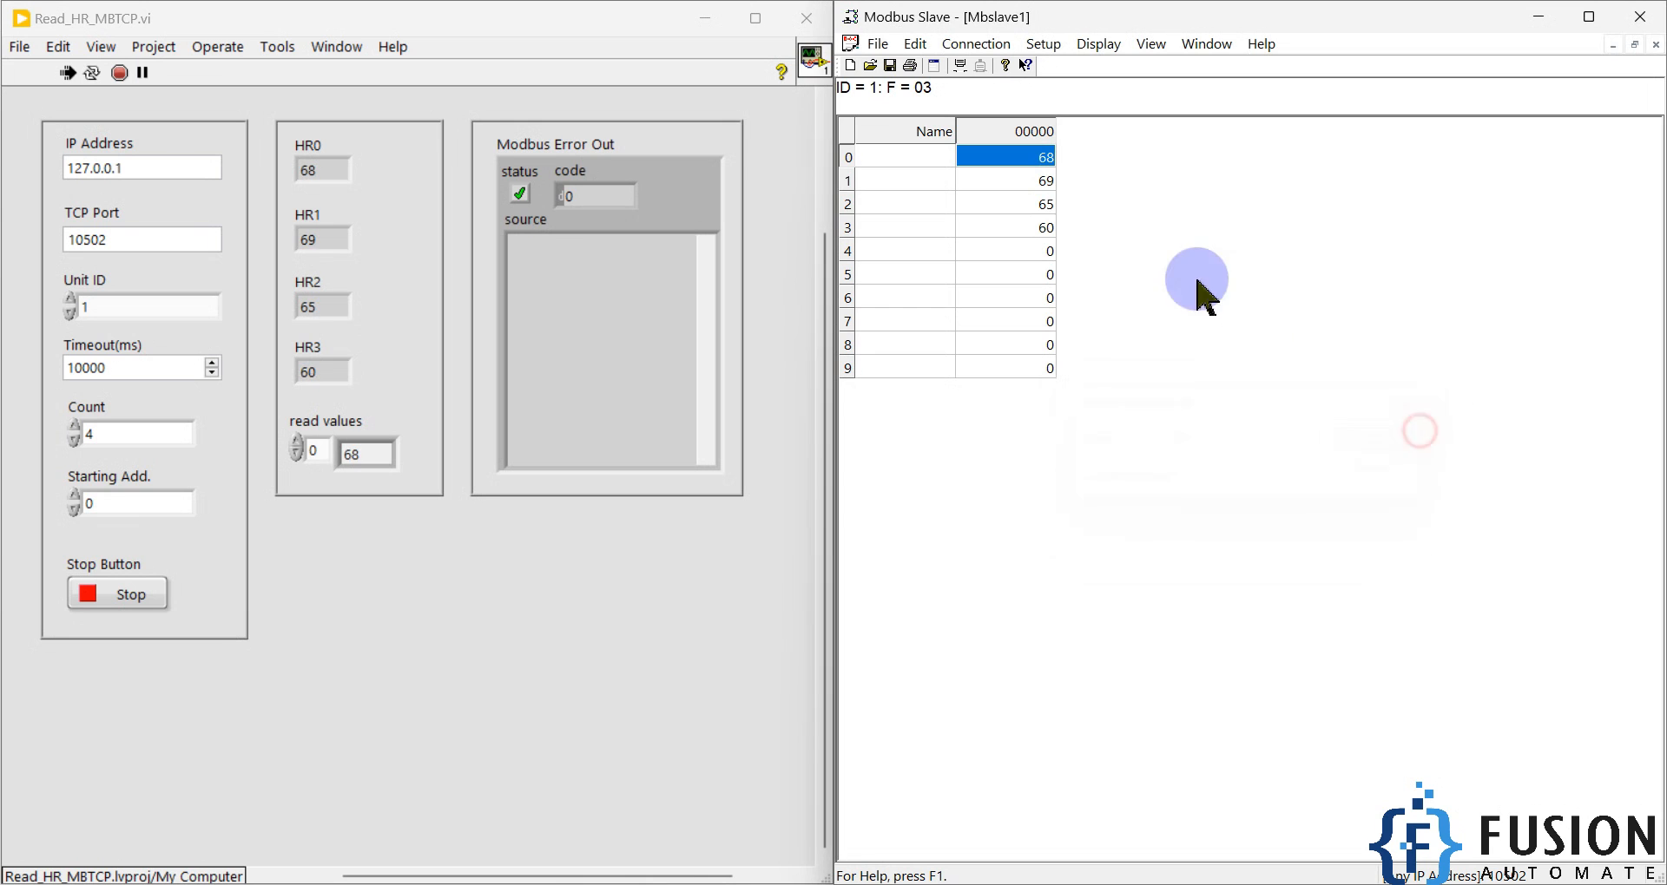
{"action": "double_click", "coordinate": [1015, 182]}
{"action": "left_click", "coordinate": [1376, 440]}
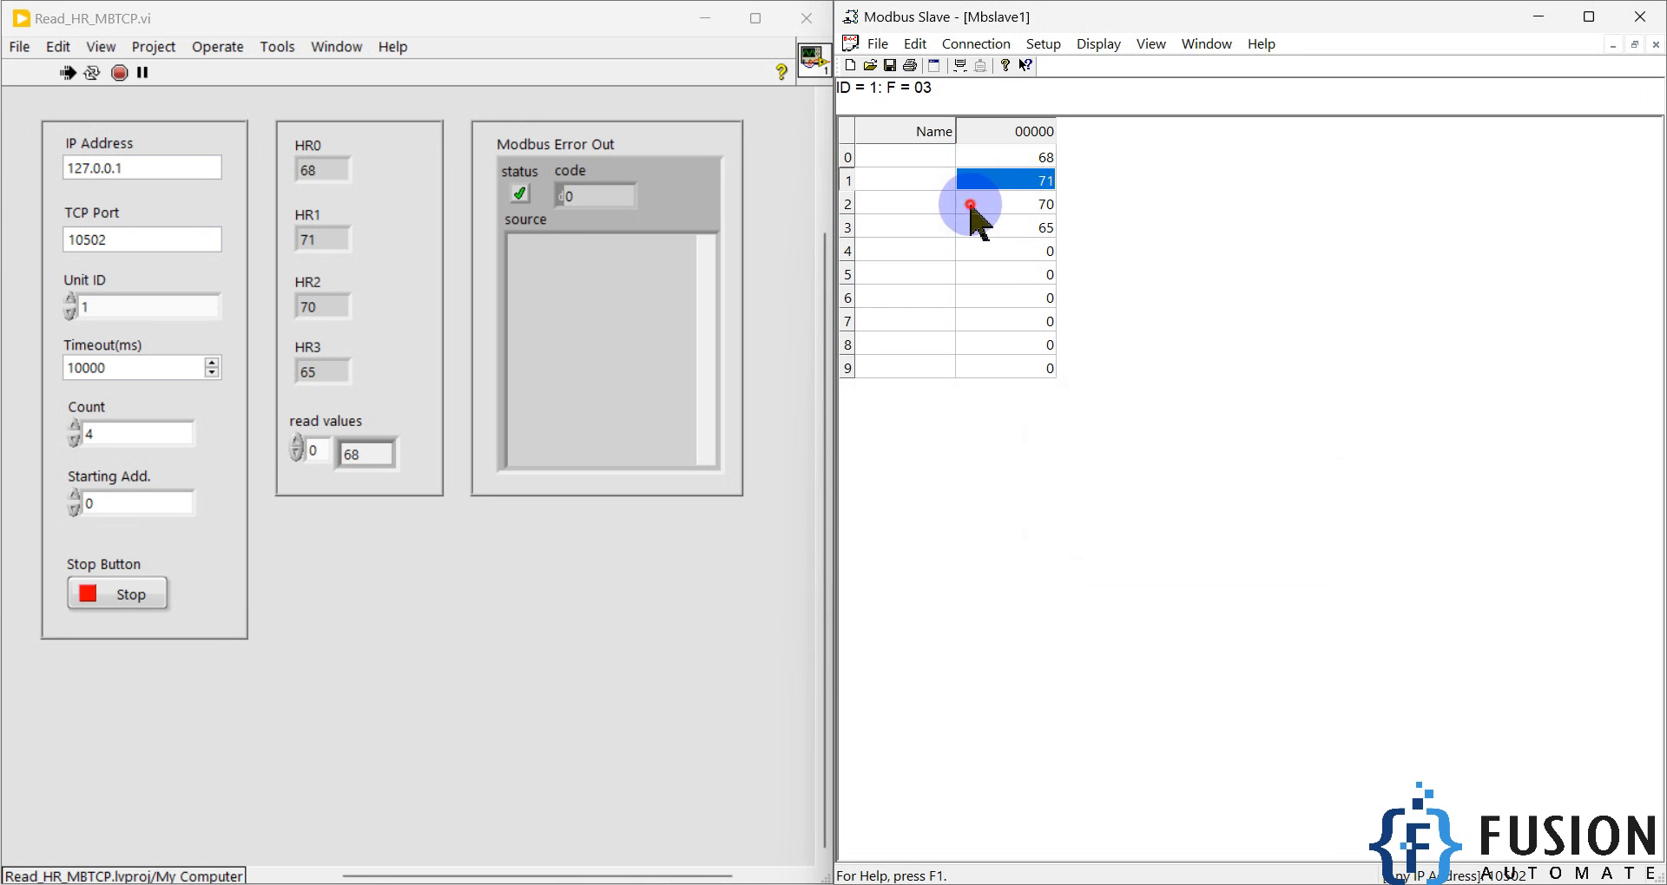
{"action": "double_click", "coordinate": [980, 205]}
{"action": "type", "text": "69"}
{"action": "left_click", "coordinate": [1380, 441]}
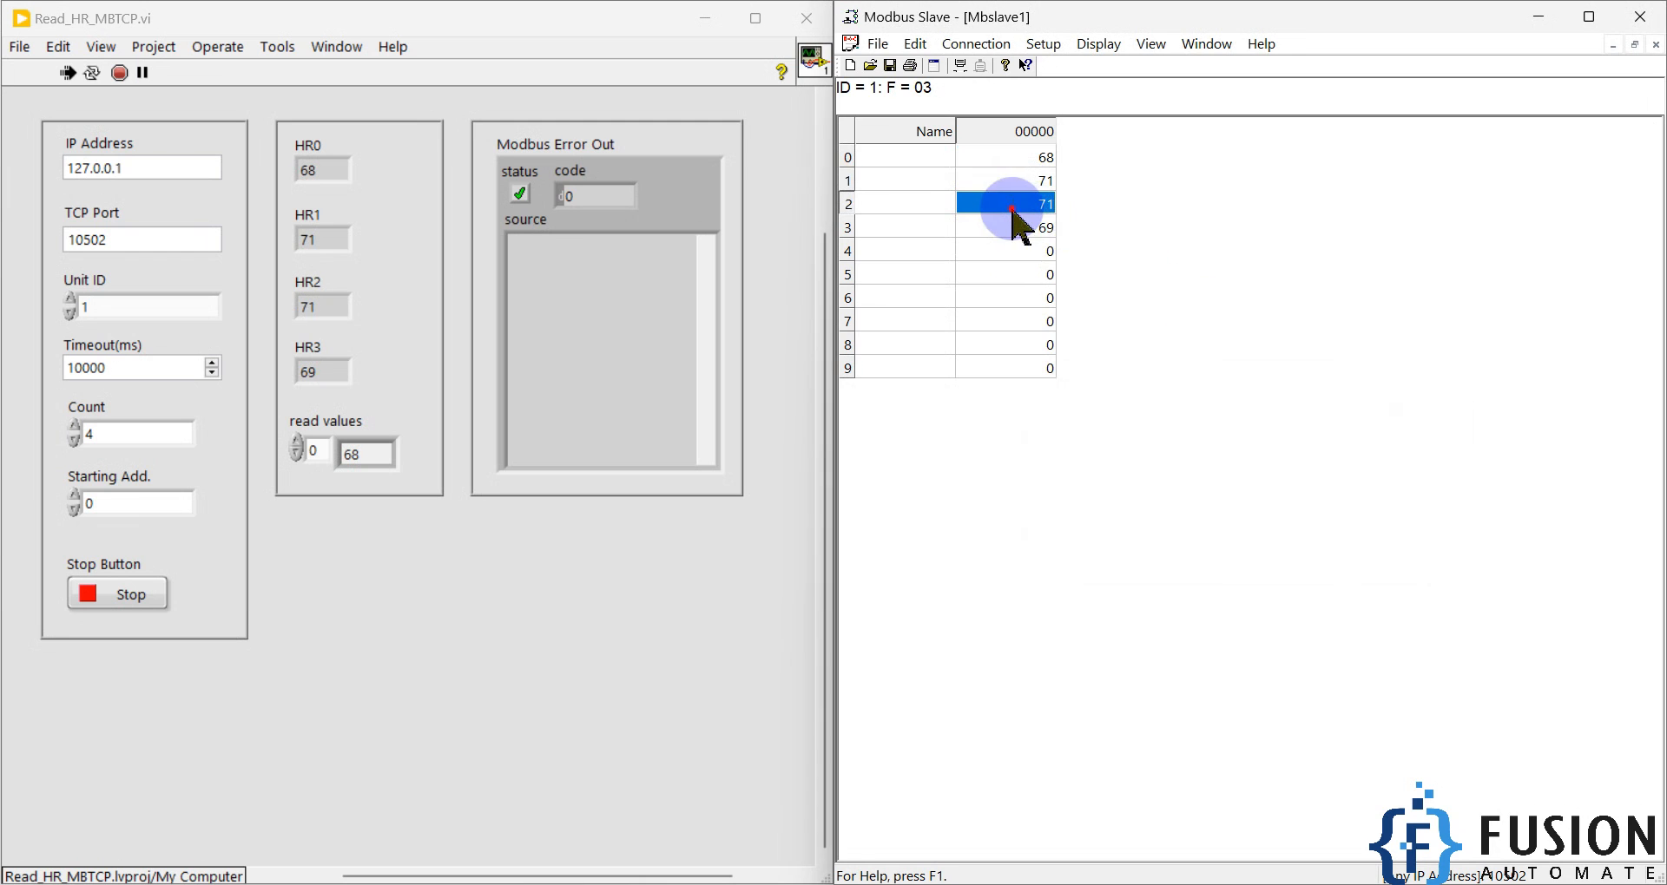
{"action": "double_click", "coordinate": [1020, 228]}
{"action": "left_click", "coordinate": [1119, 477]}
{"action": "left_click", "coordinate": [1384, 443]}
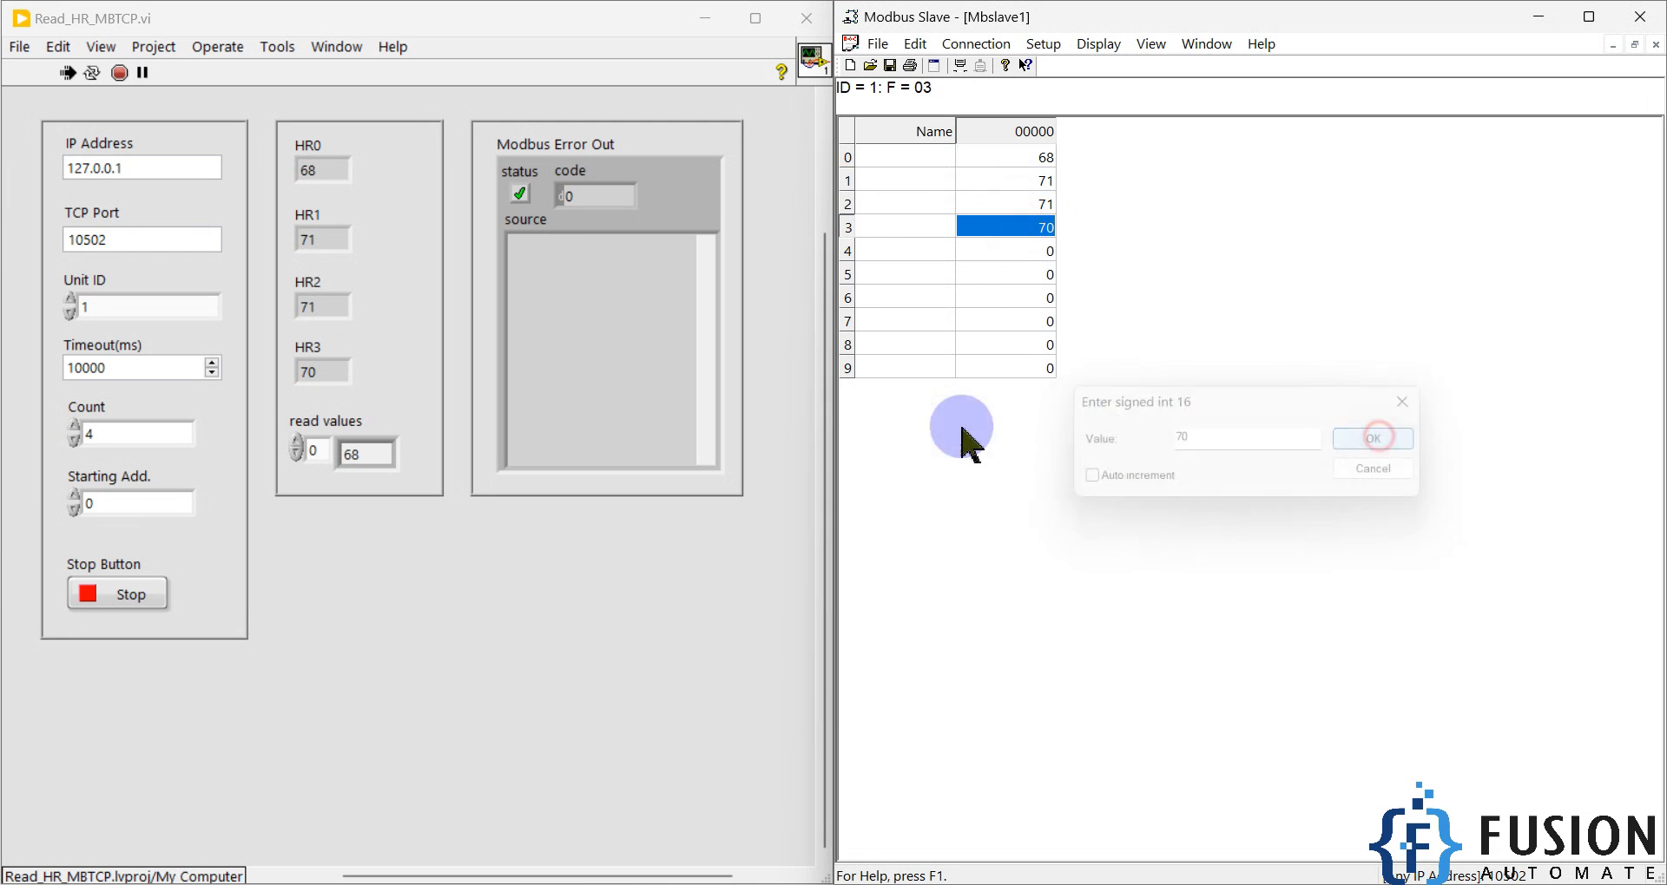
Compare the static registers with the VI's HR indicators, and set holding register 2 to 66.
{"action": "left_click", "coordinate": [328, 152]}
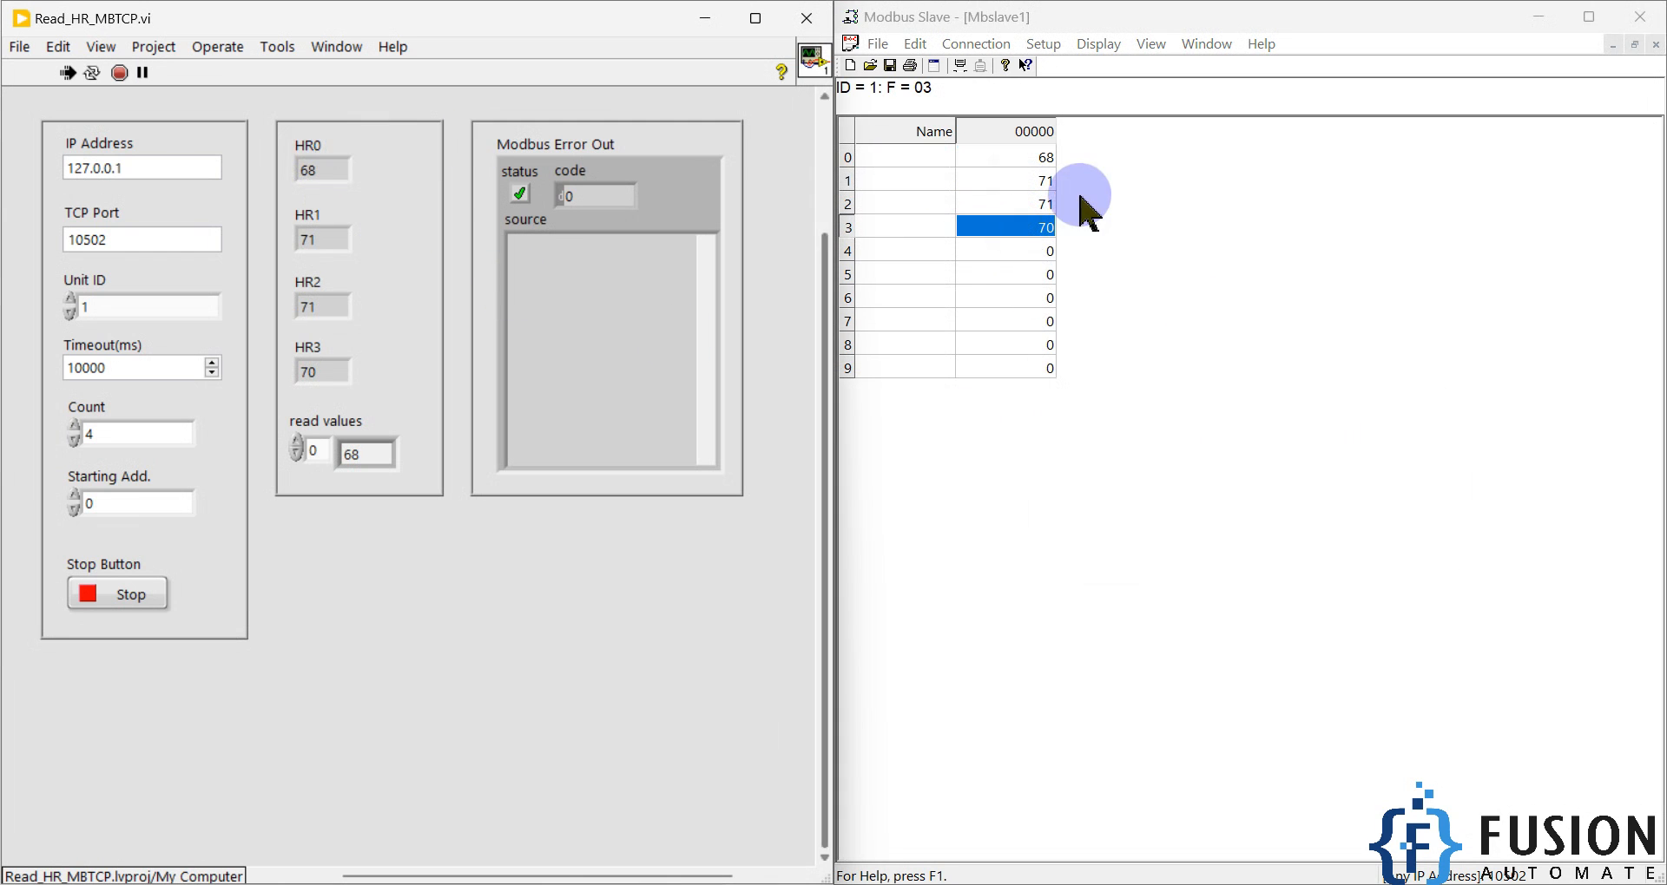
{"action": "left_click", "coordinate": [848, 180]}
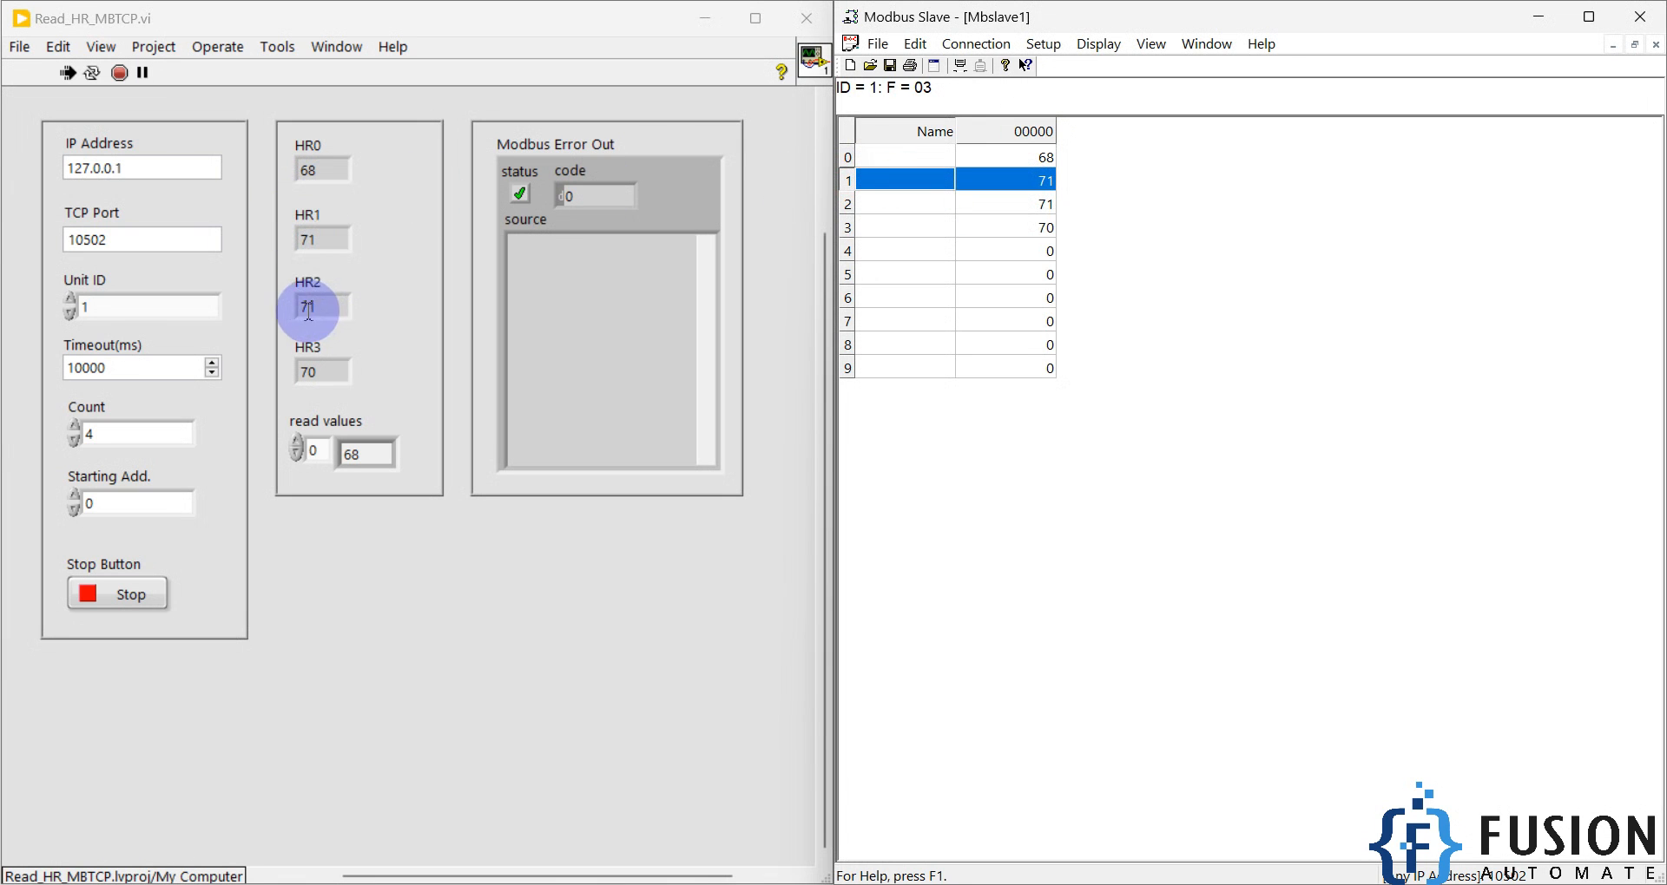
{"action": "double_click", "coordinate": [1024, 212]}
{"action": "type", "text": "66"}
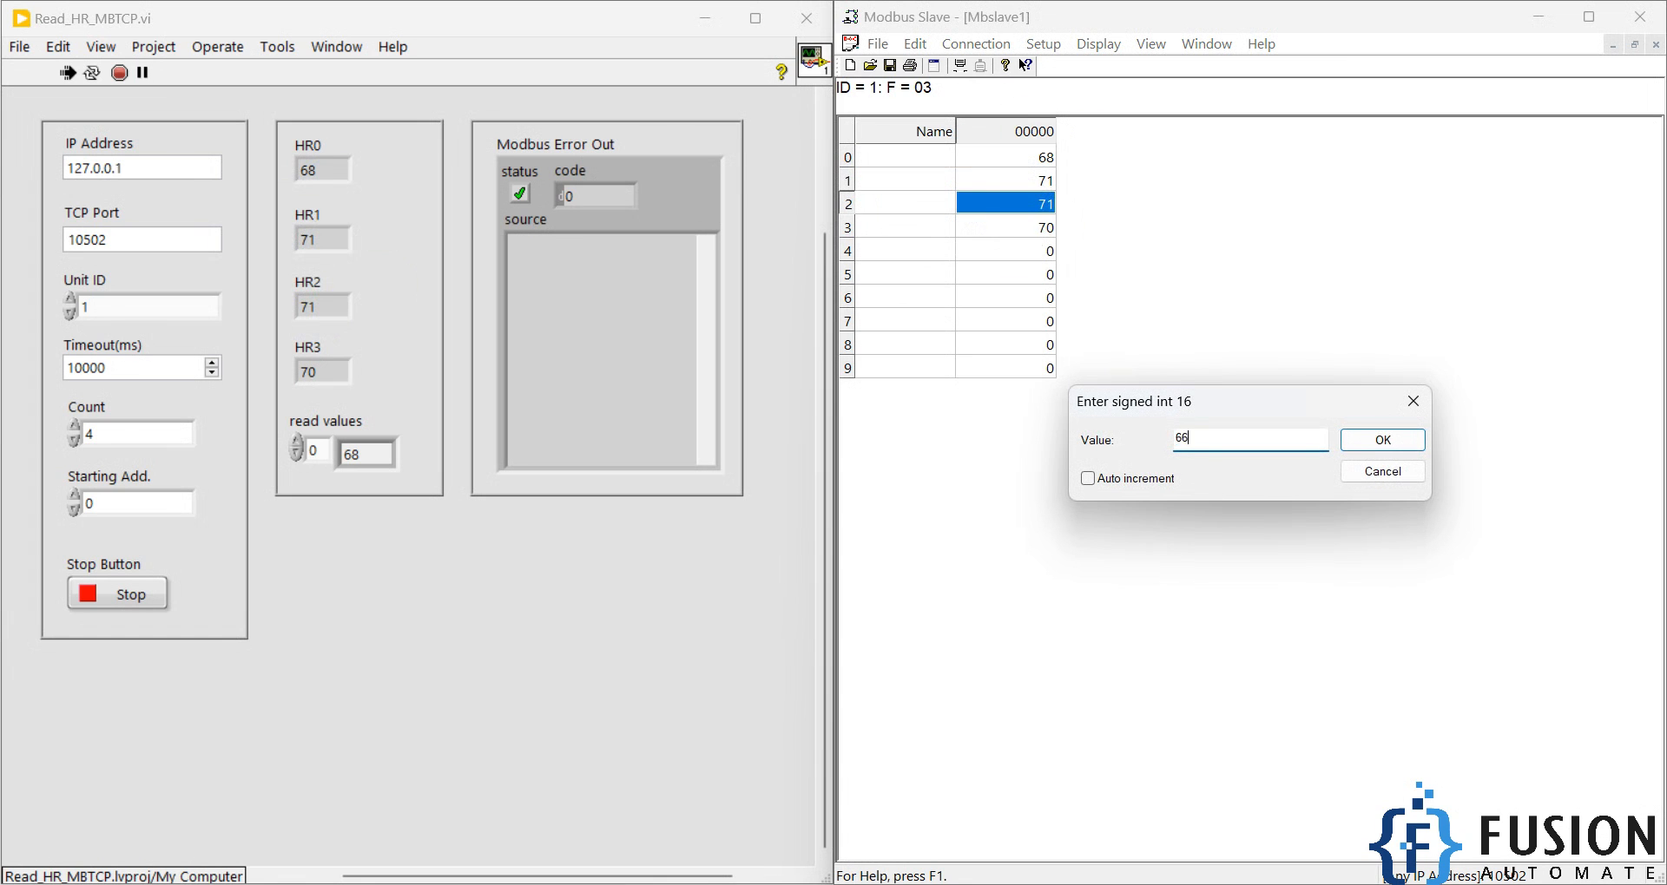
{"action": "key", "text": "Return"}
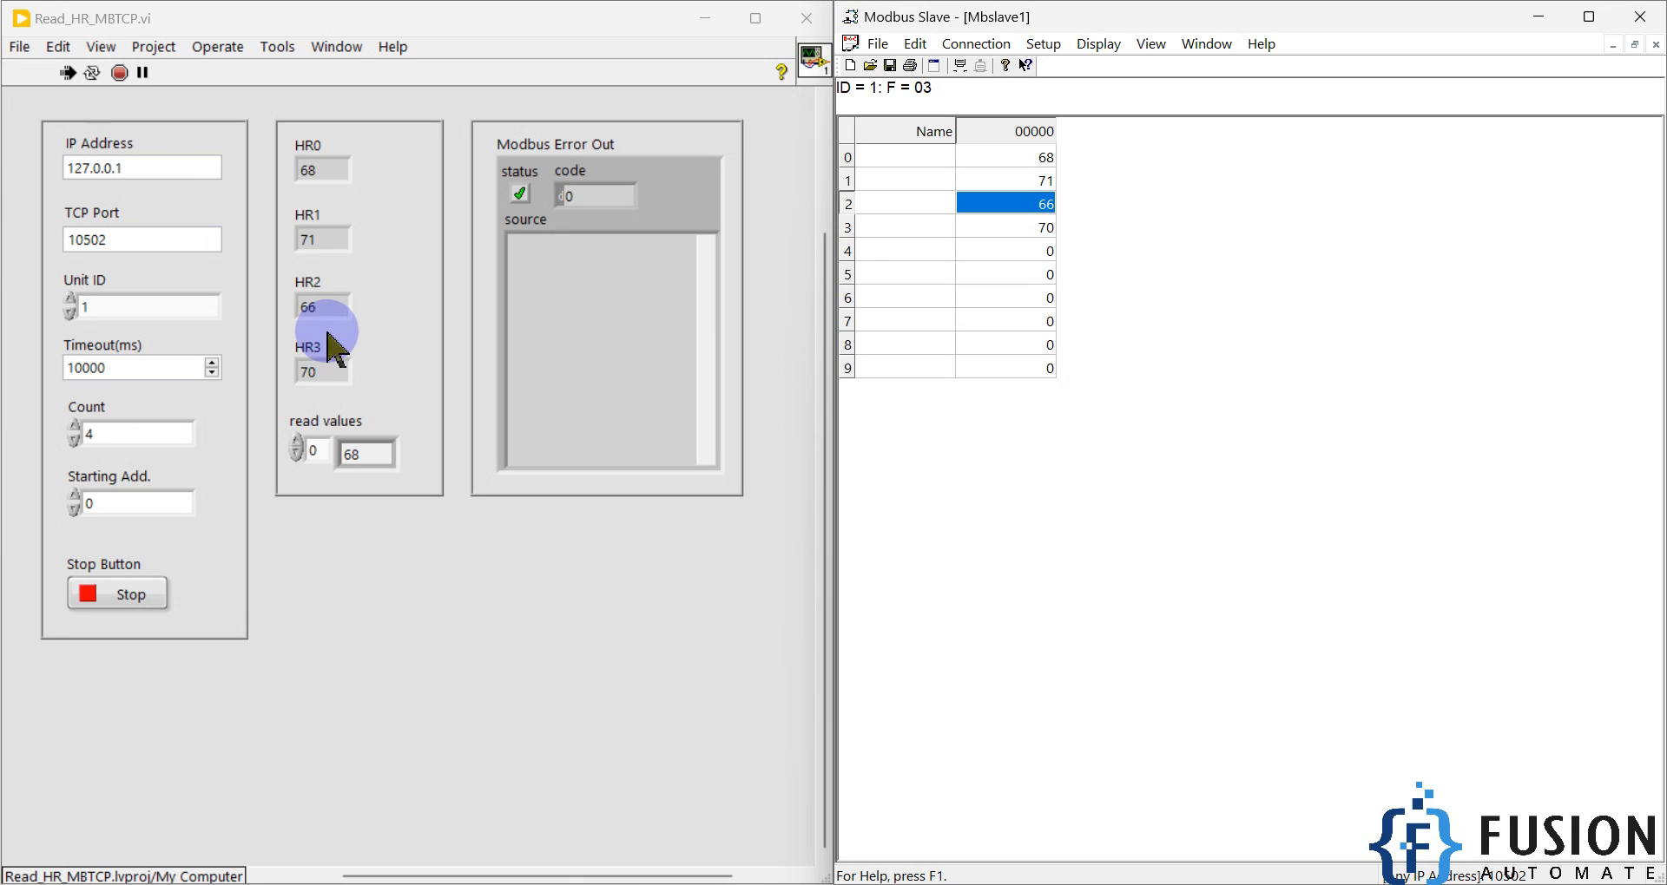
Set holding register 3 to 33 in Modbus Slave.
{"action": "left_click", "coordinate": [847, 227]}
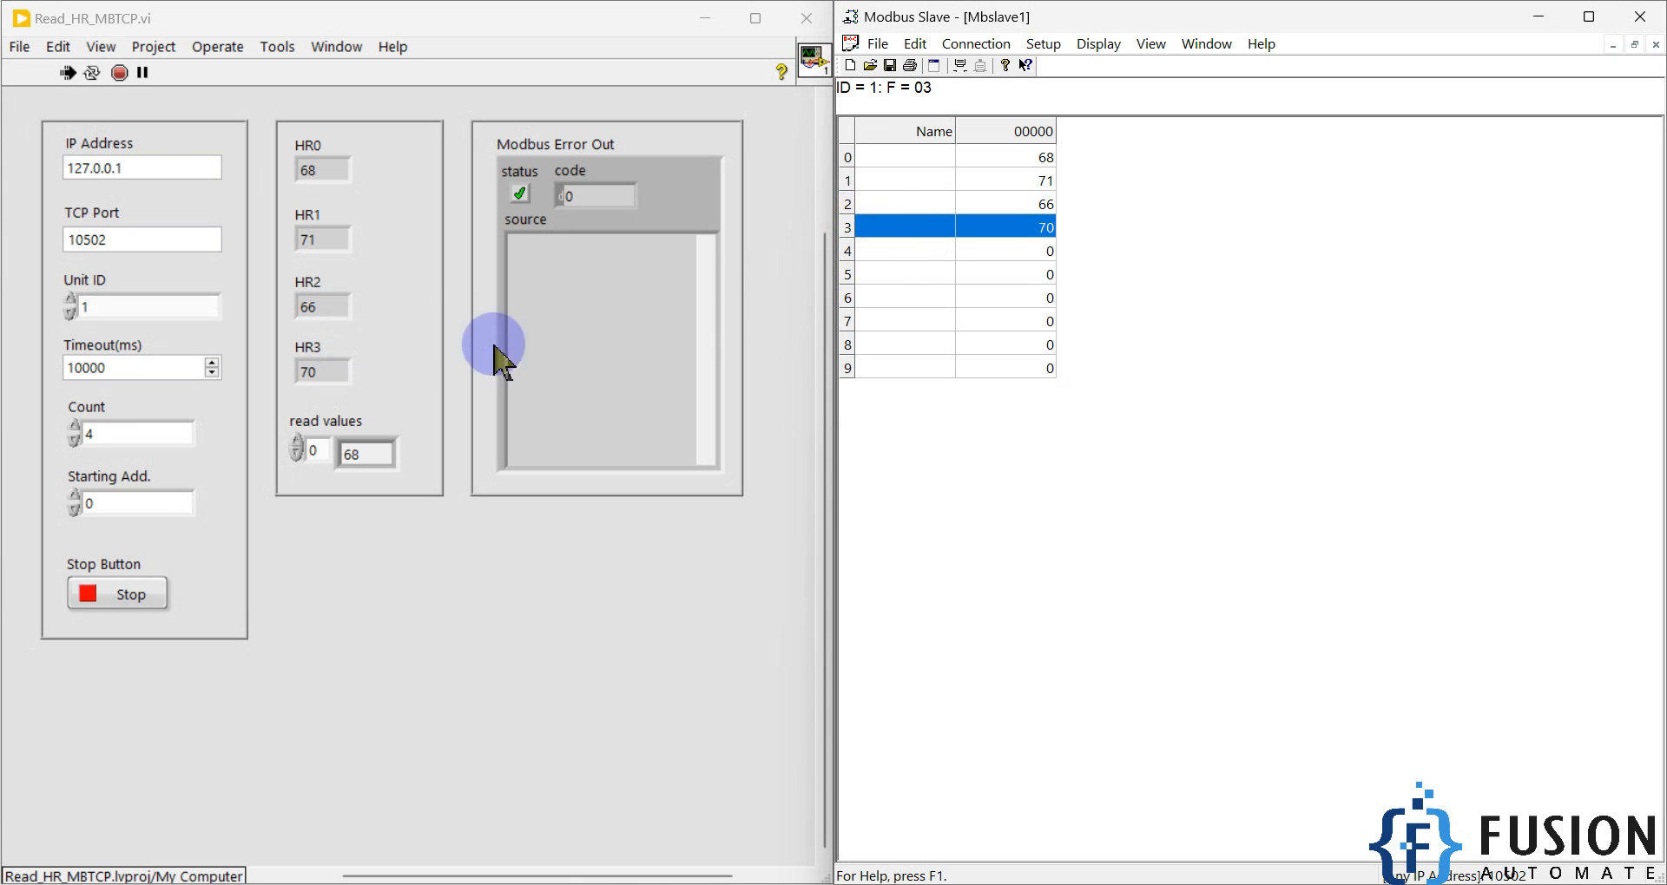
{"action": "double_click", "coordinate": [995, 232]}
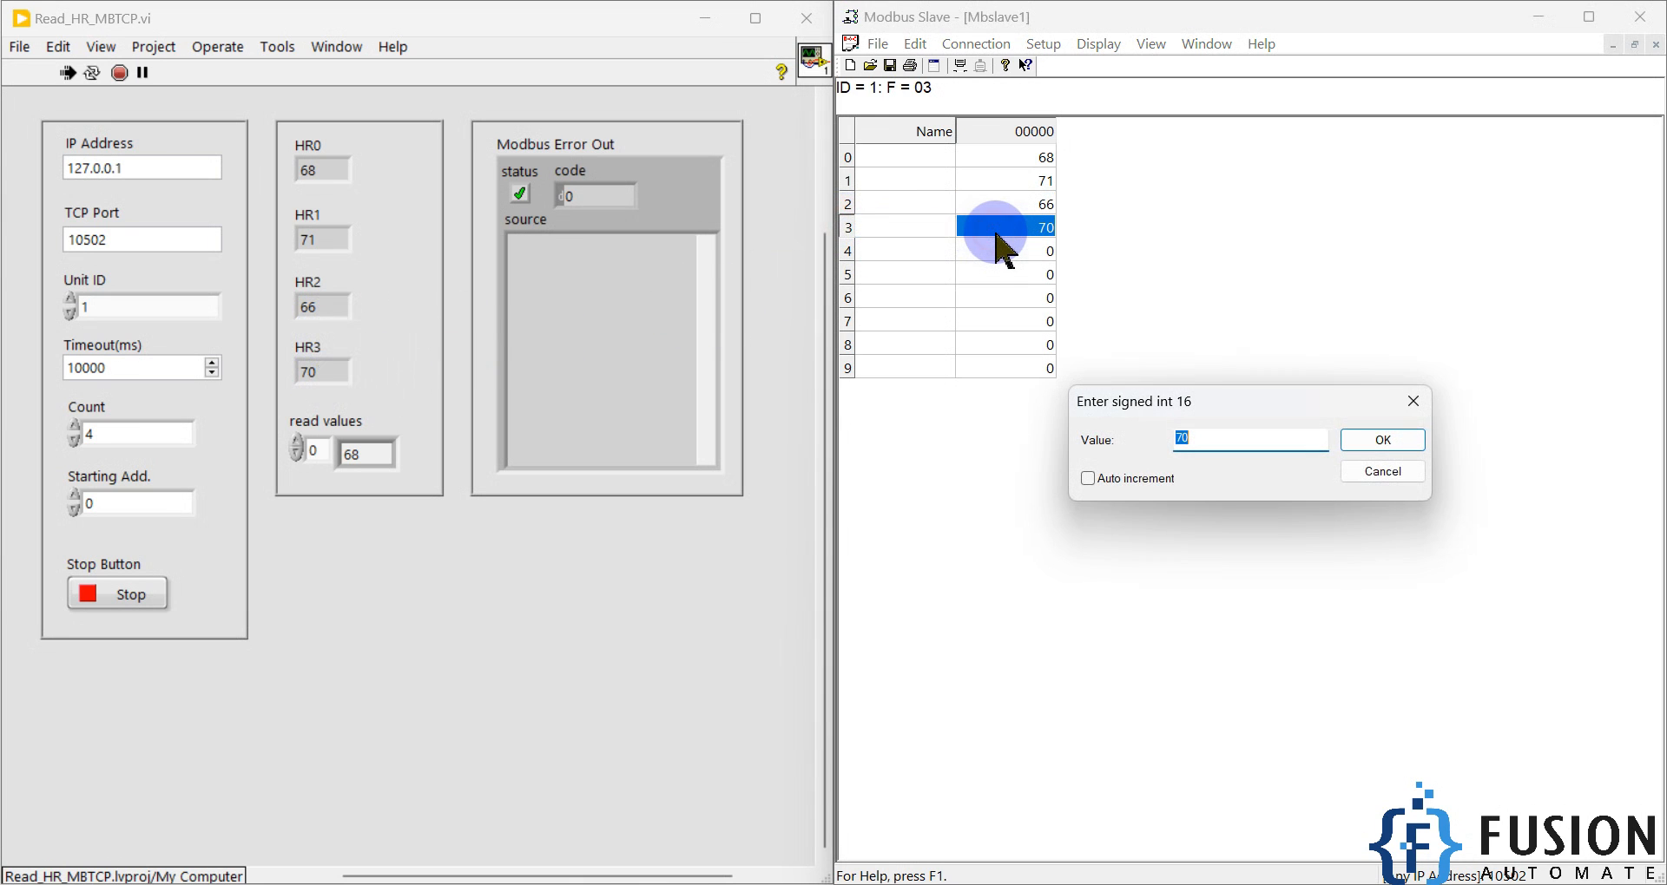
{"action": "type", "text": "33"}
{"action": "key", "text": "Return"}
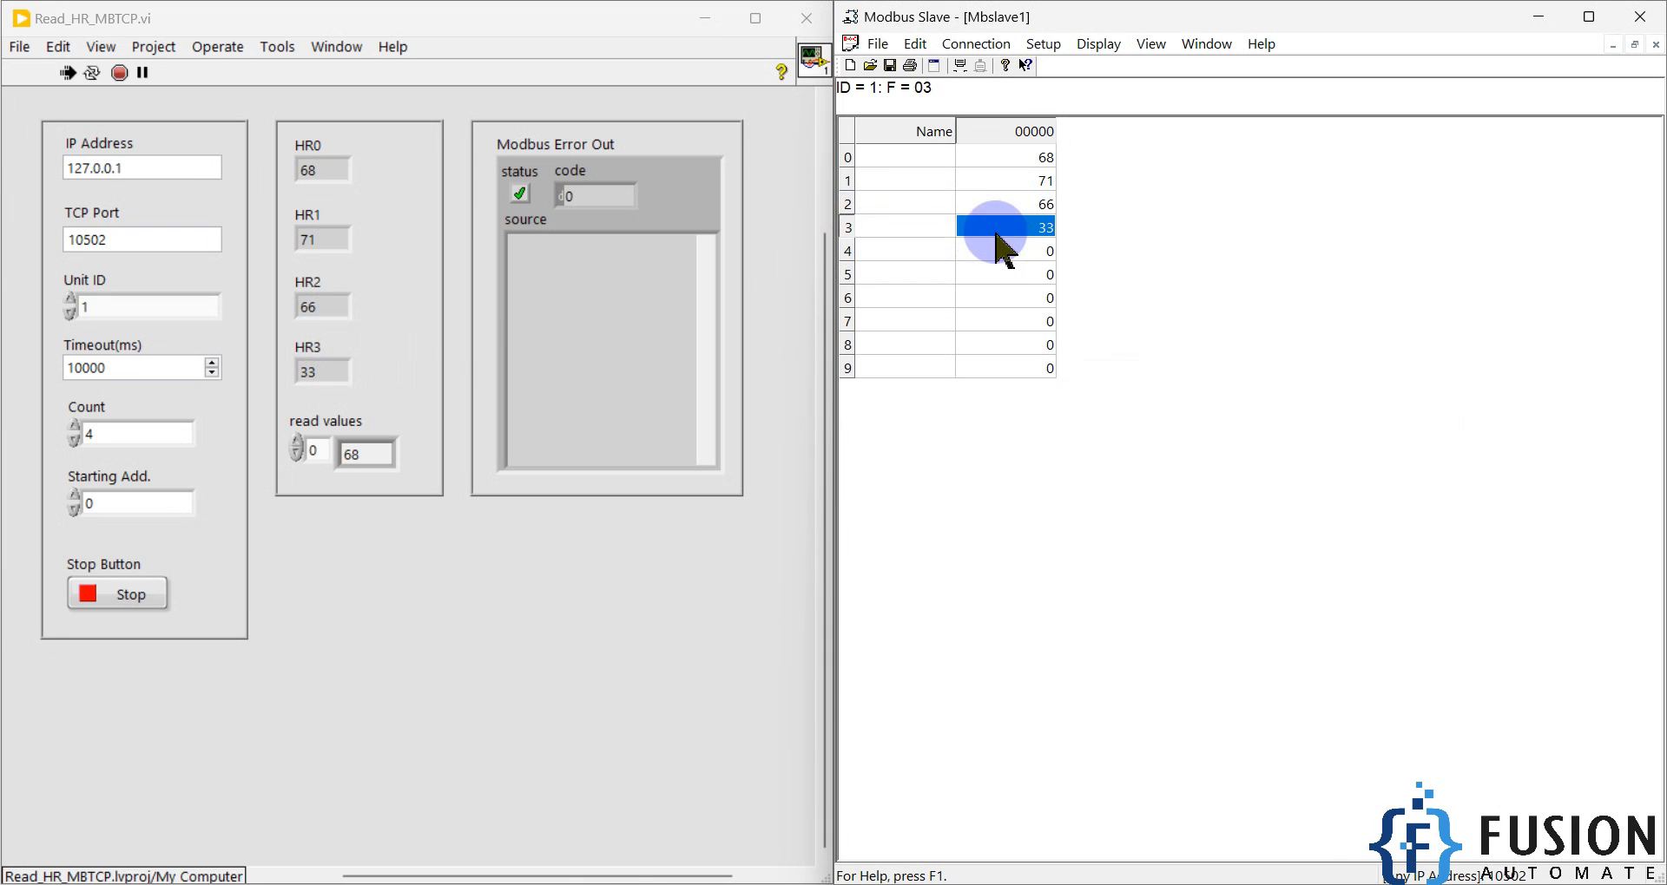
Step through the VI's read values array up to index 4 and compare its elements with registers 0 to 3 in Modbus Slave.
{"action": "double_click", "coordinate": [316, 450]}
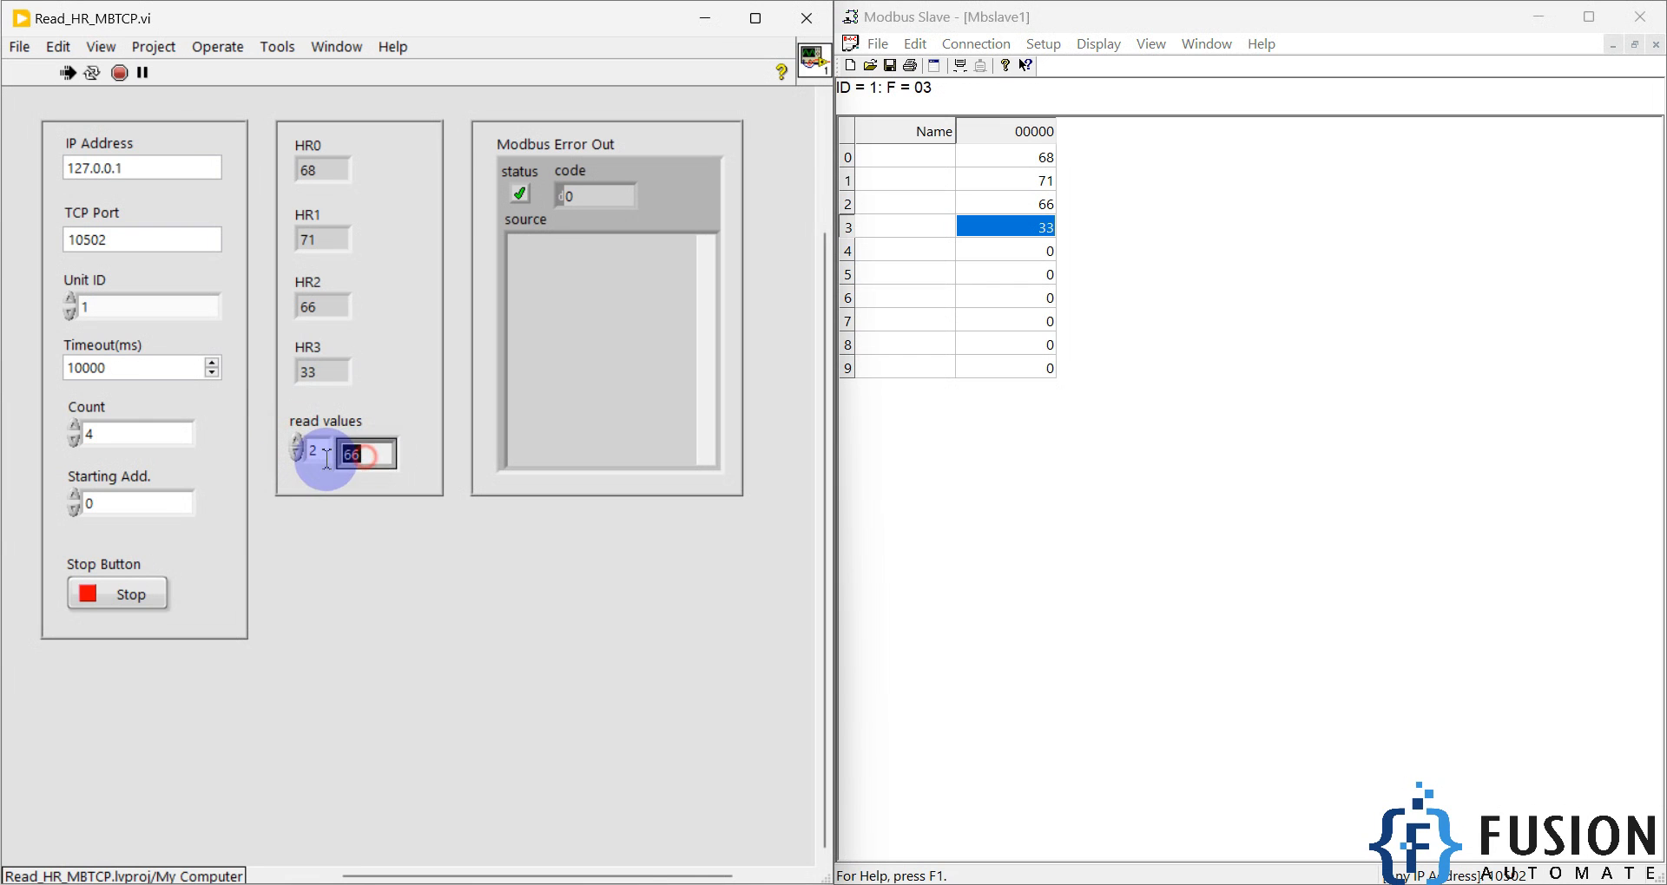
{"action": "left_click", "coordinate": [296, 445]}
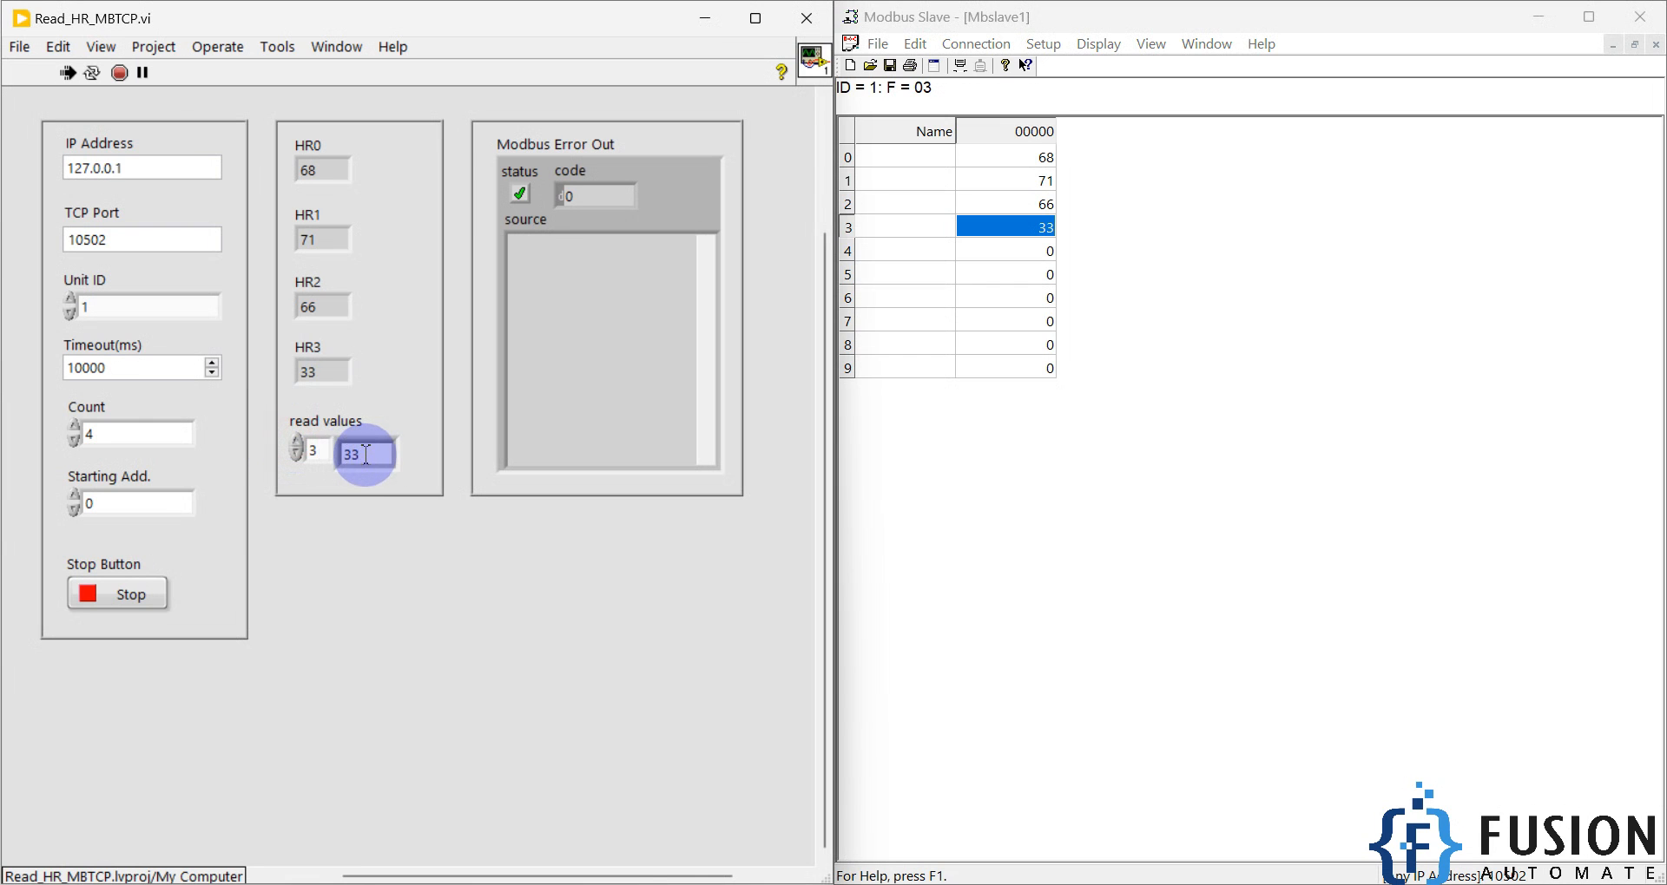
{"action": "left_click", "coordinate": [119, 434]}
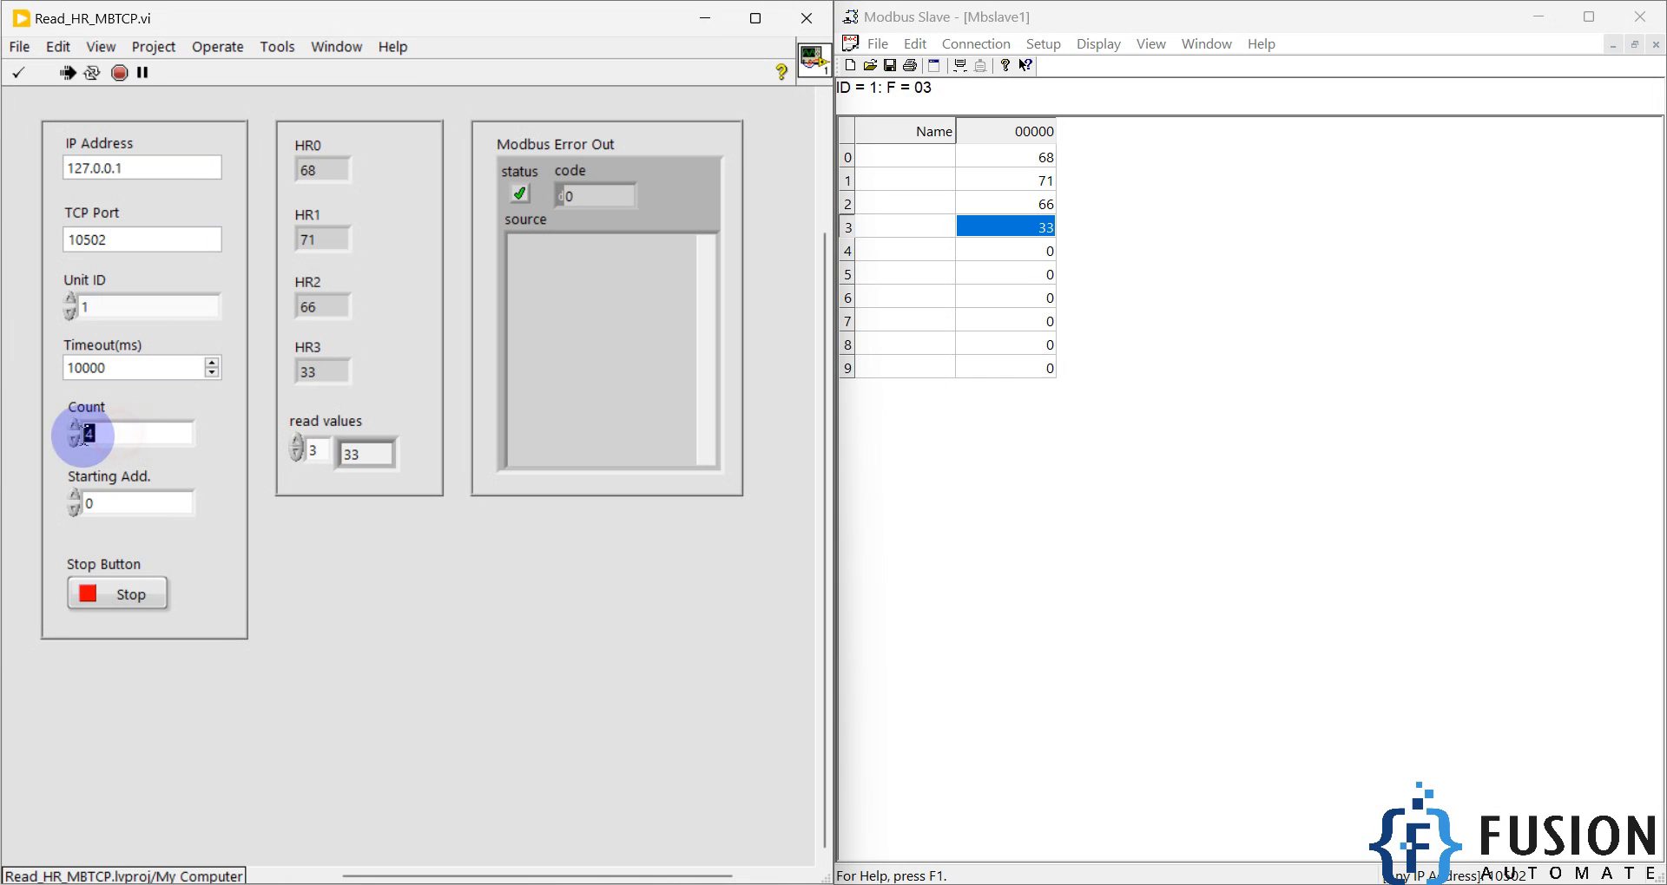
{"action": "left_click", "coordinate": [296, 441]}
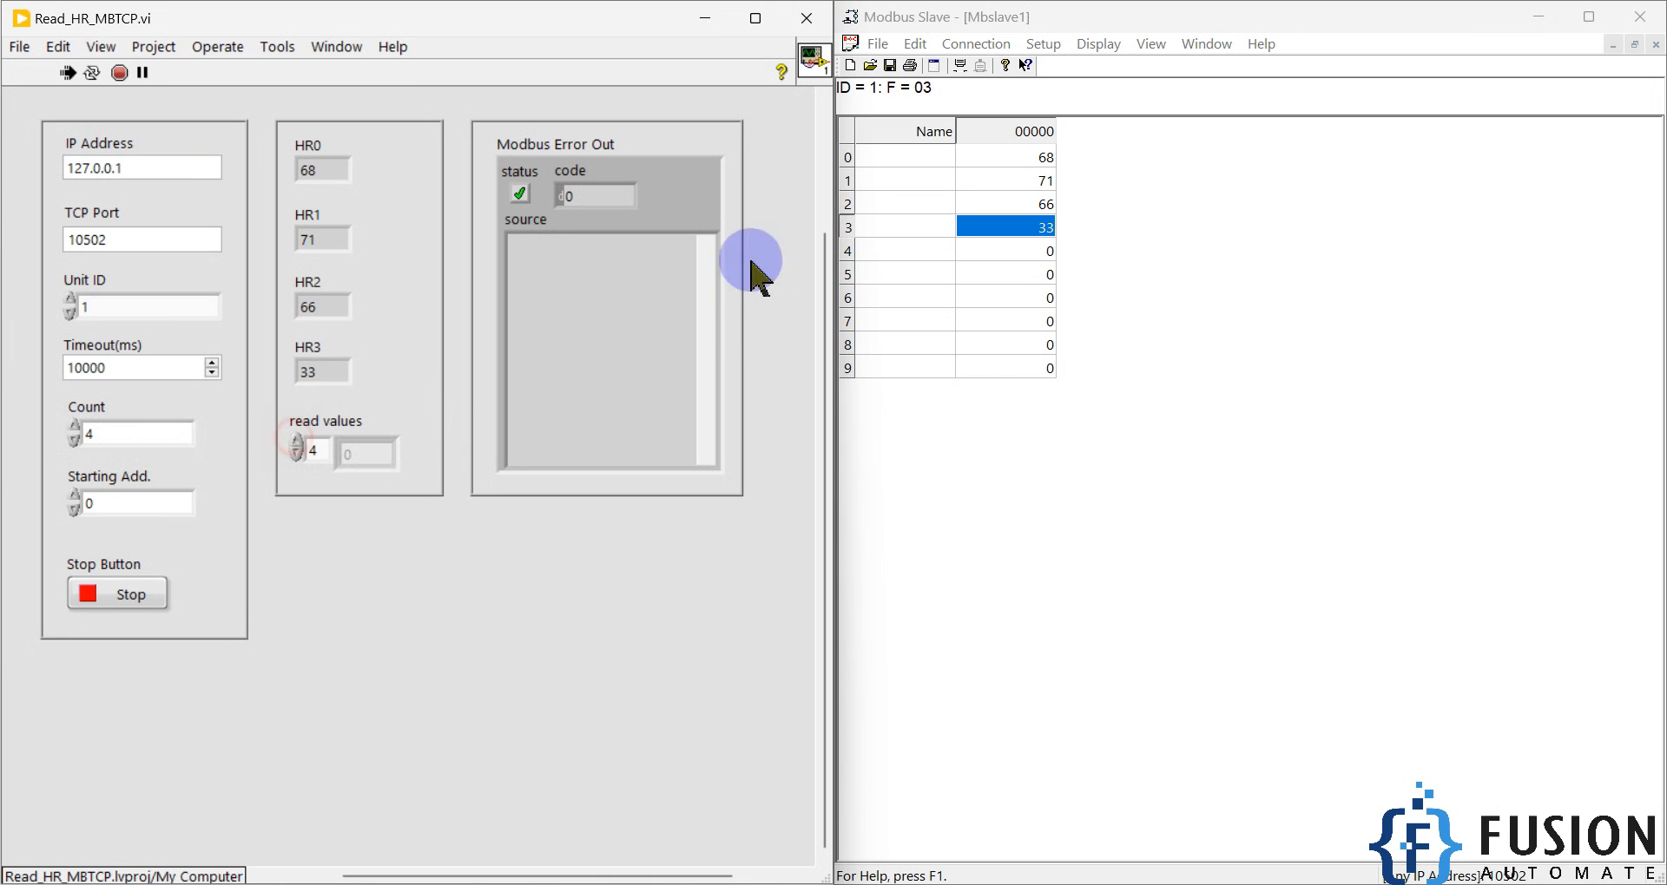
{"action": "left_click", "coordinate": [848, 157]}
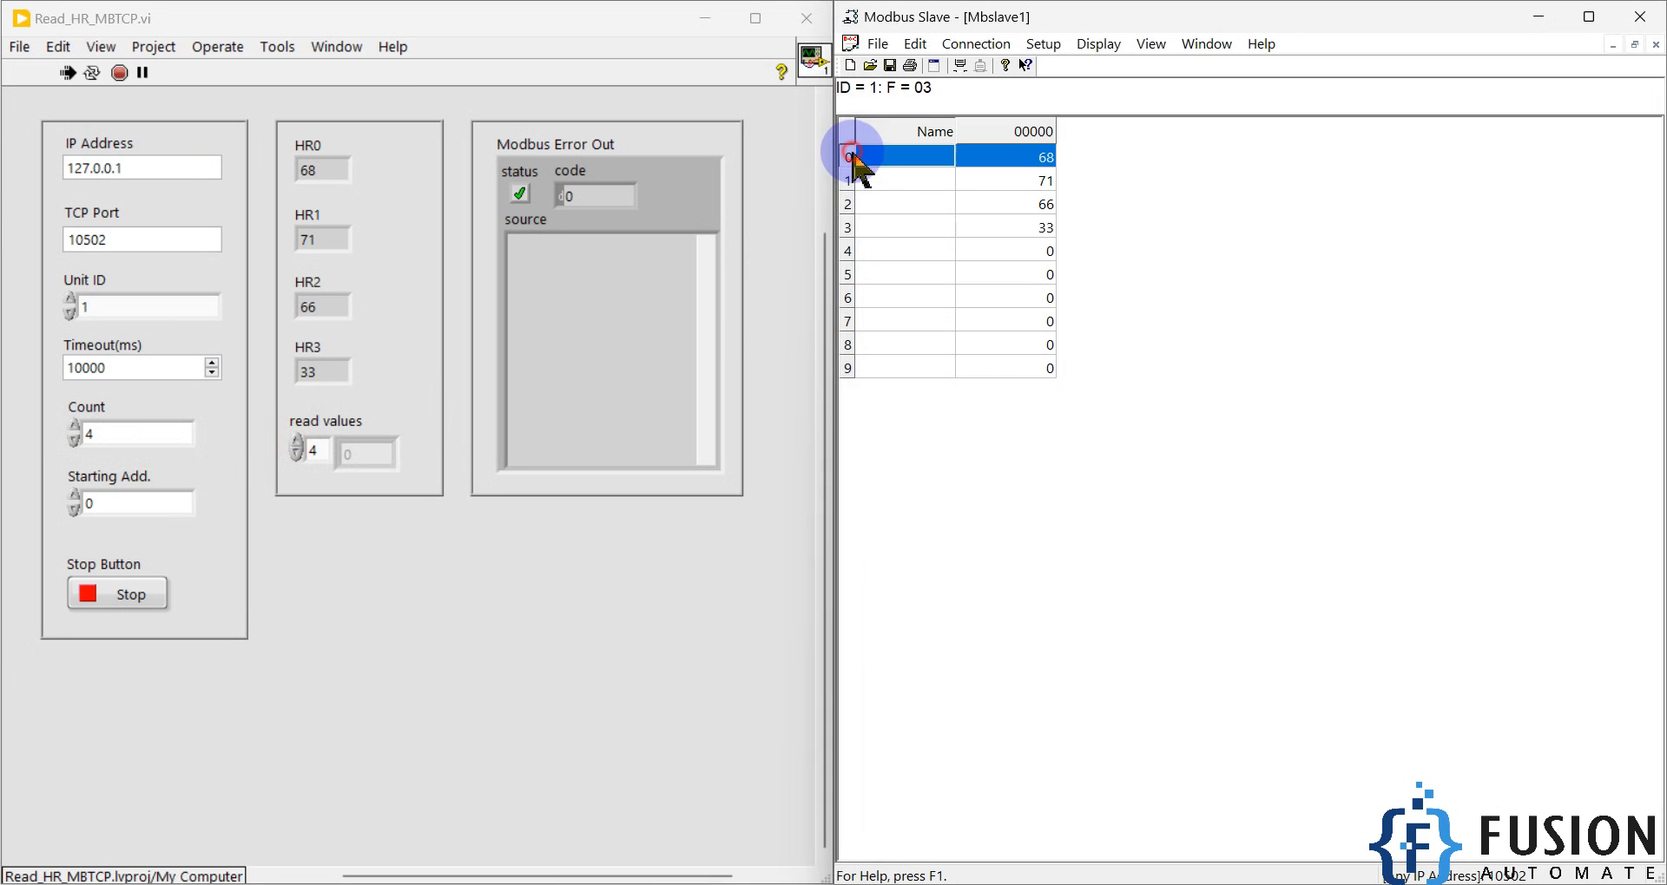
{"action": "left_click_drag", "start_coordinate": [851, 161], "coordinate": [847, 229]}
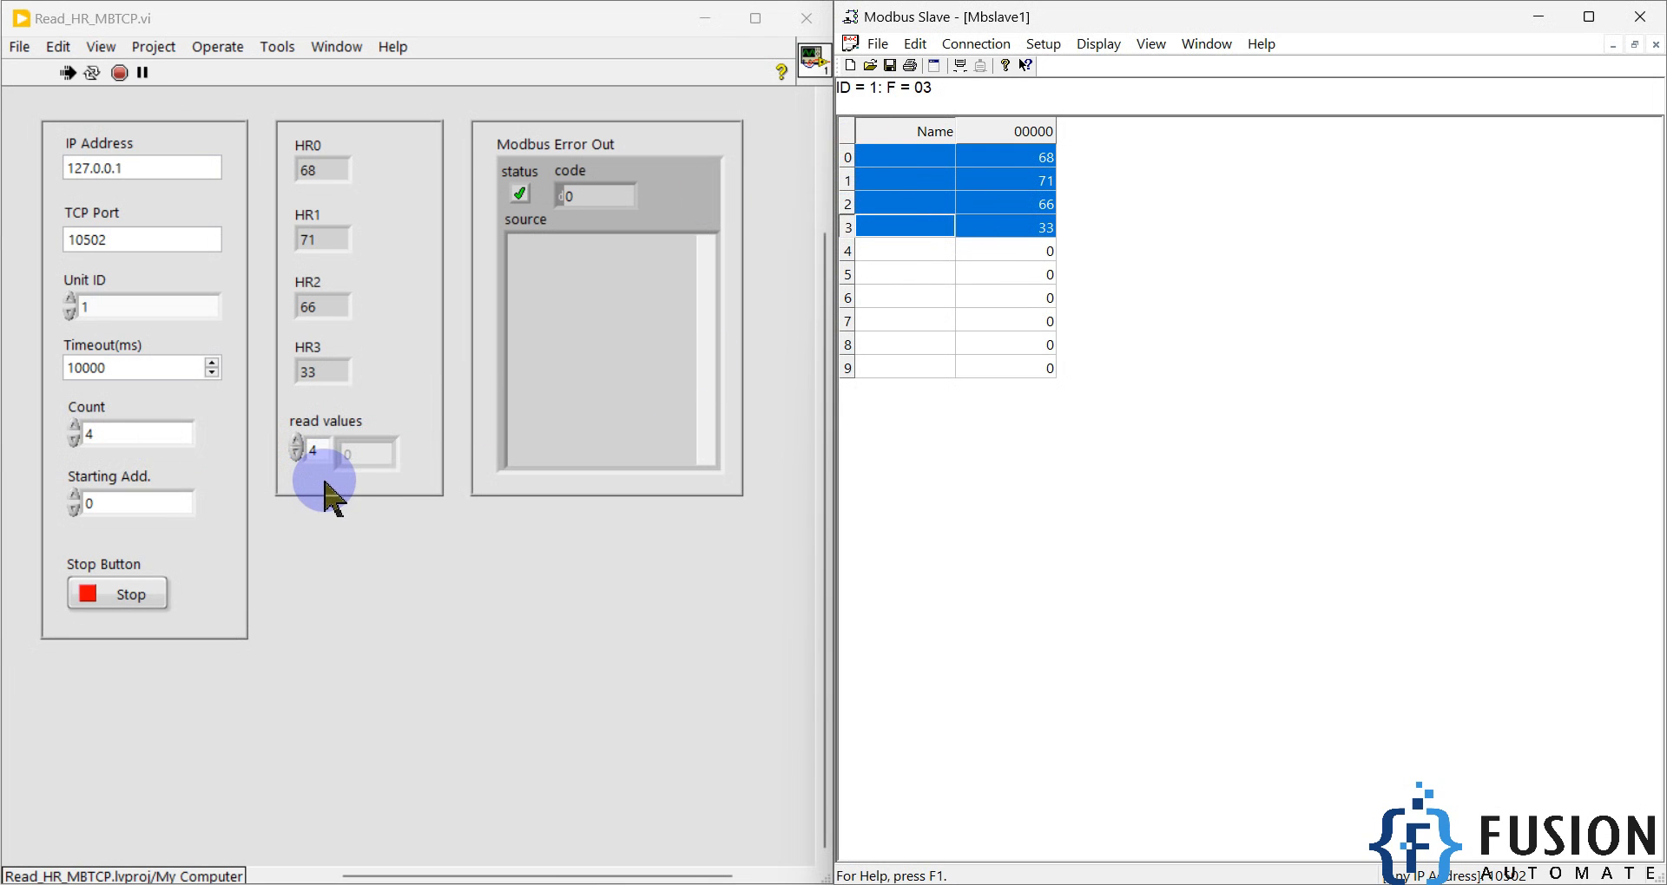
Restart the VI with Count set to 10 and show index 5 of the read values array.
{"action": "left_click", "coordinate": [119, 72]}
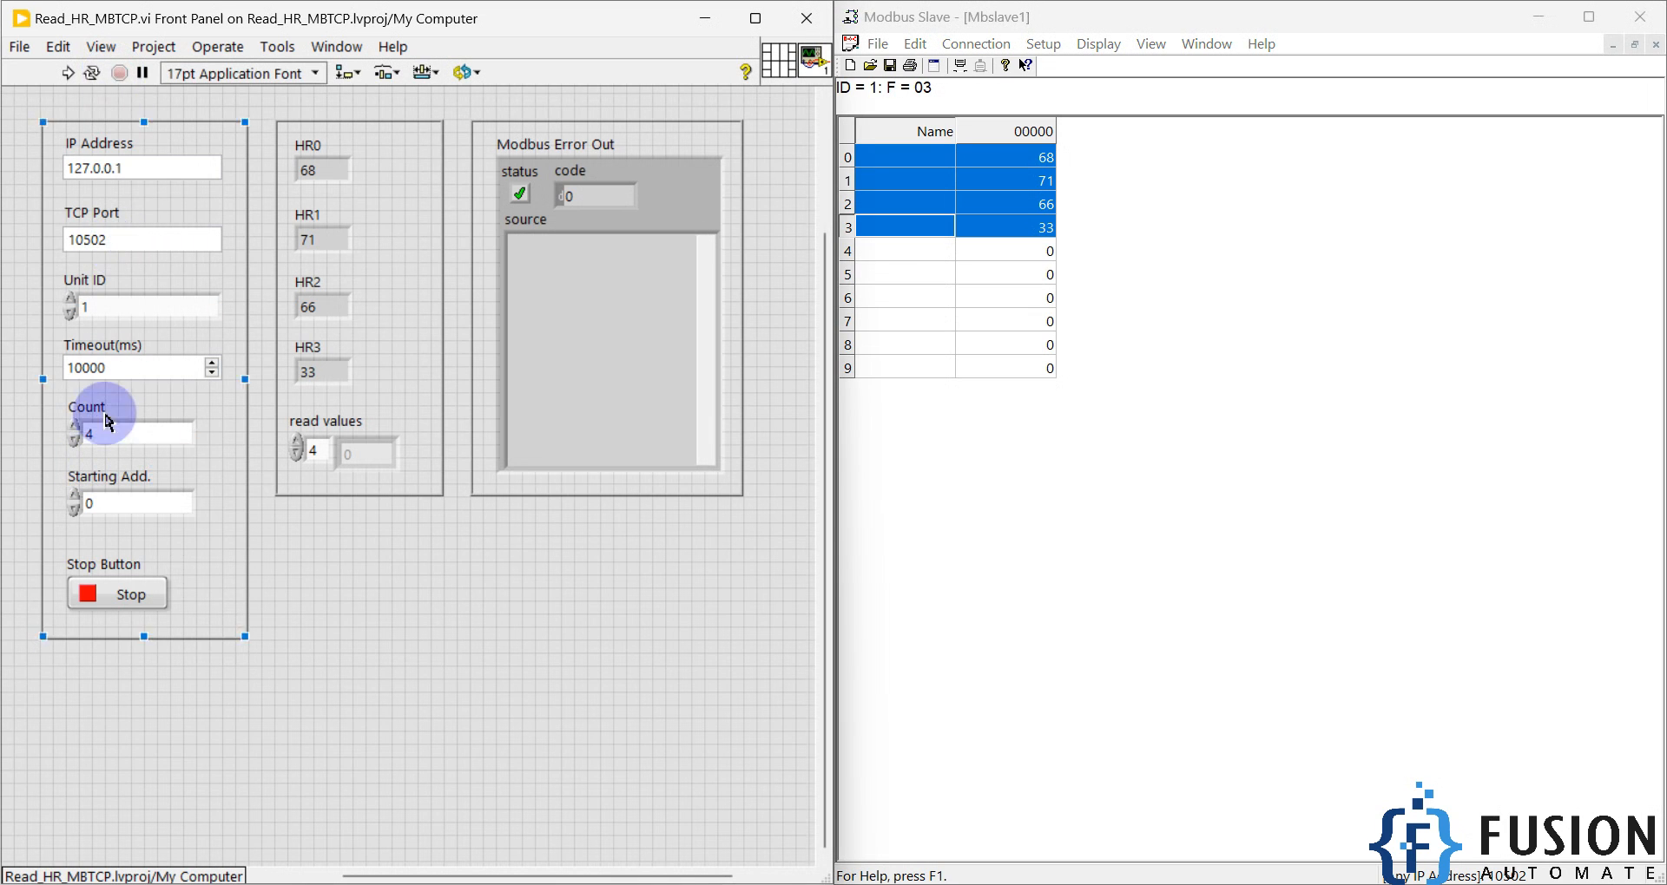
{"action": "double_click", "coordinate": [131, 434]}
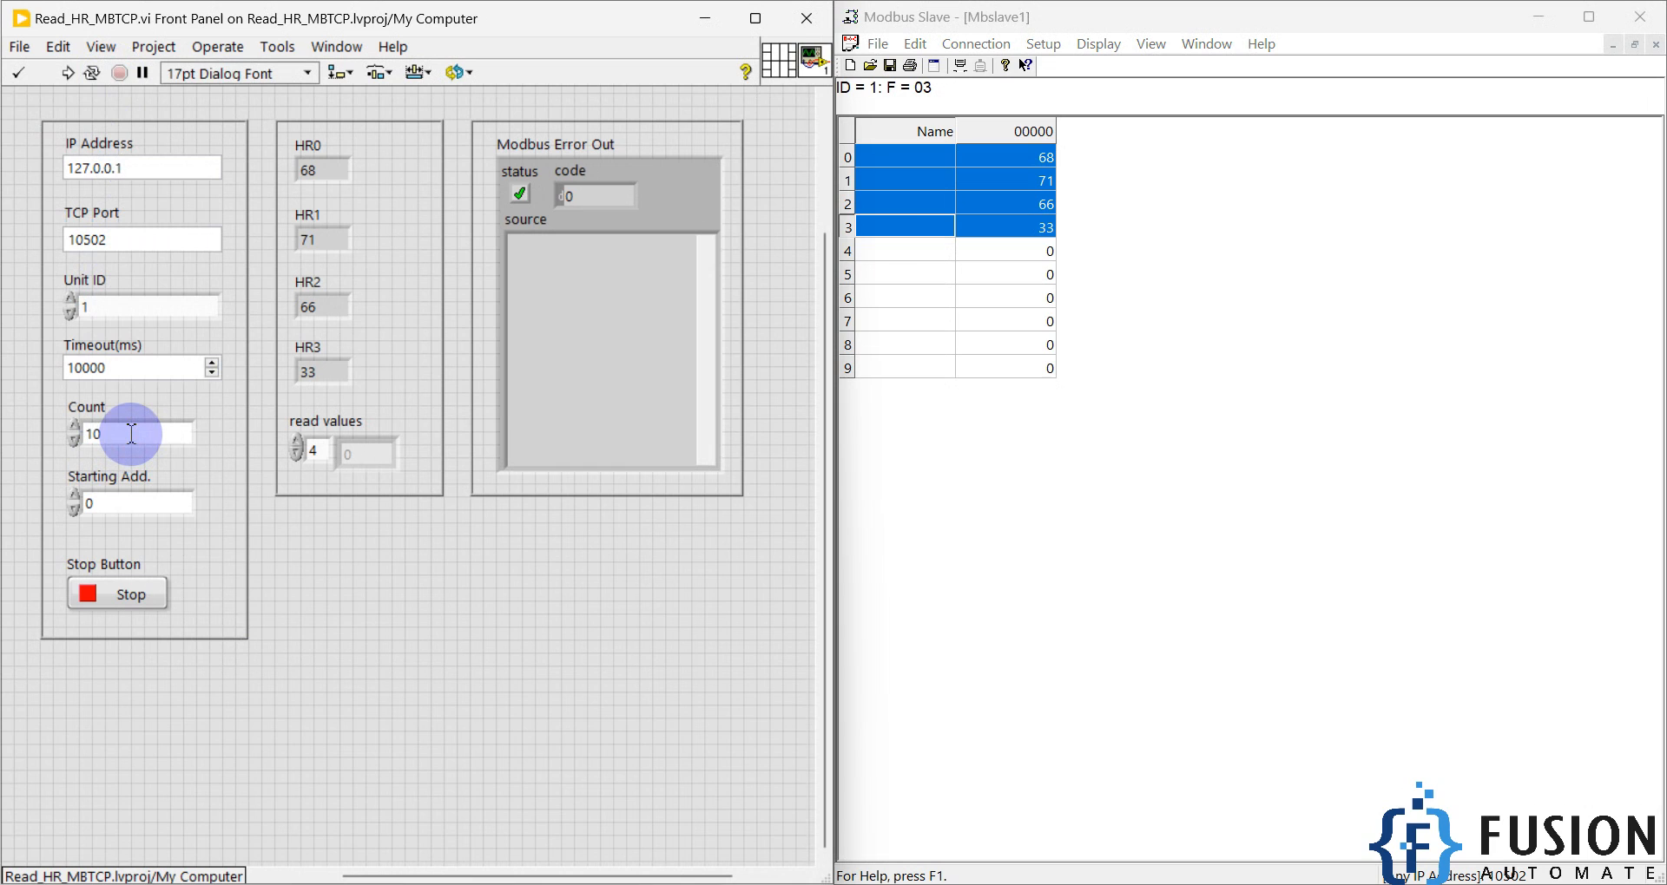
{"action": "left_click", "coordinate": [67, 73]}
{"action": "left_click", "coordinate": [319, 373]}
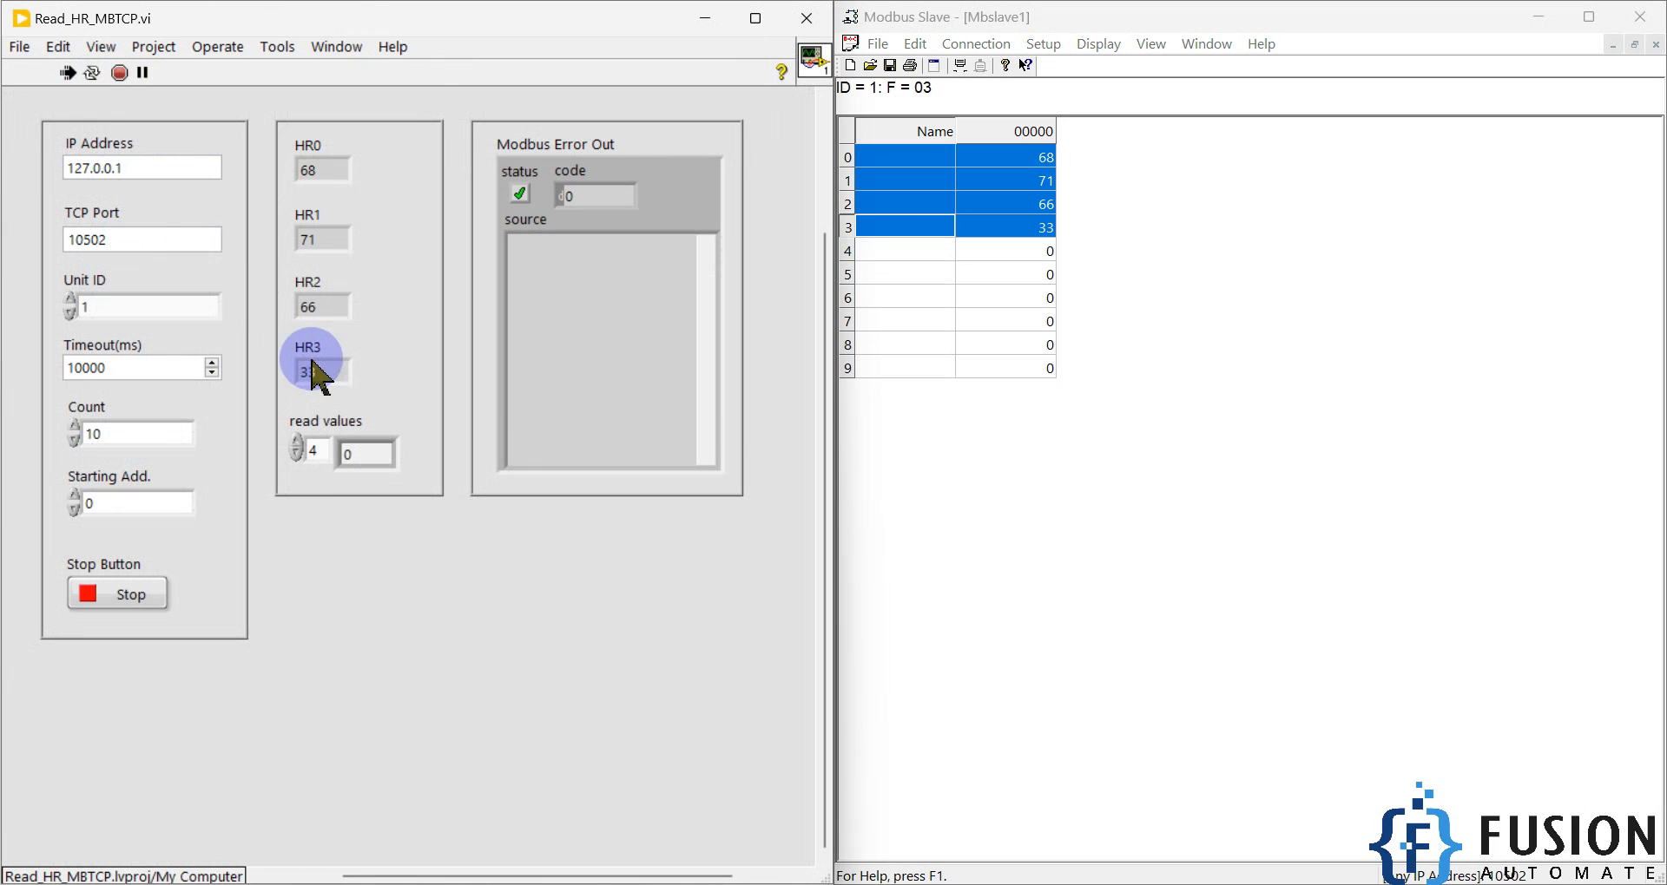
{"action": "left_click", "coordinate": [296, 442]}
{"action": "left_click", "coordinate": [369, 452]}
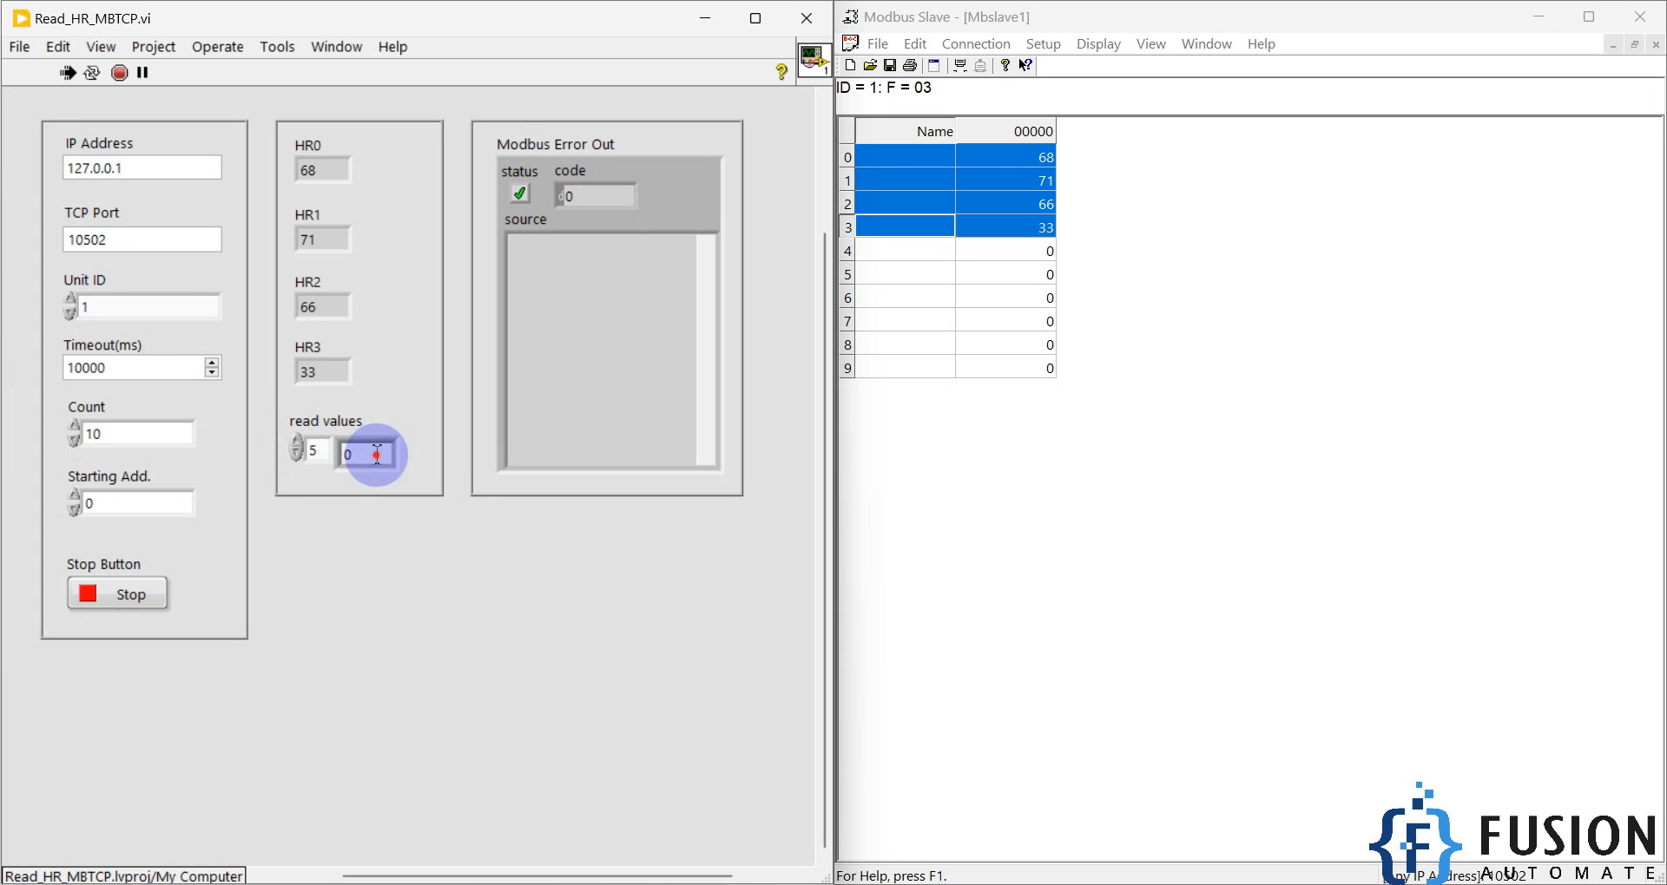
Set holding register 4 to 5 in Modbus Slave and check it at index 4 of the VI's read values array.
{"action": "double_click", "coordinate": [1039, 252]}
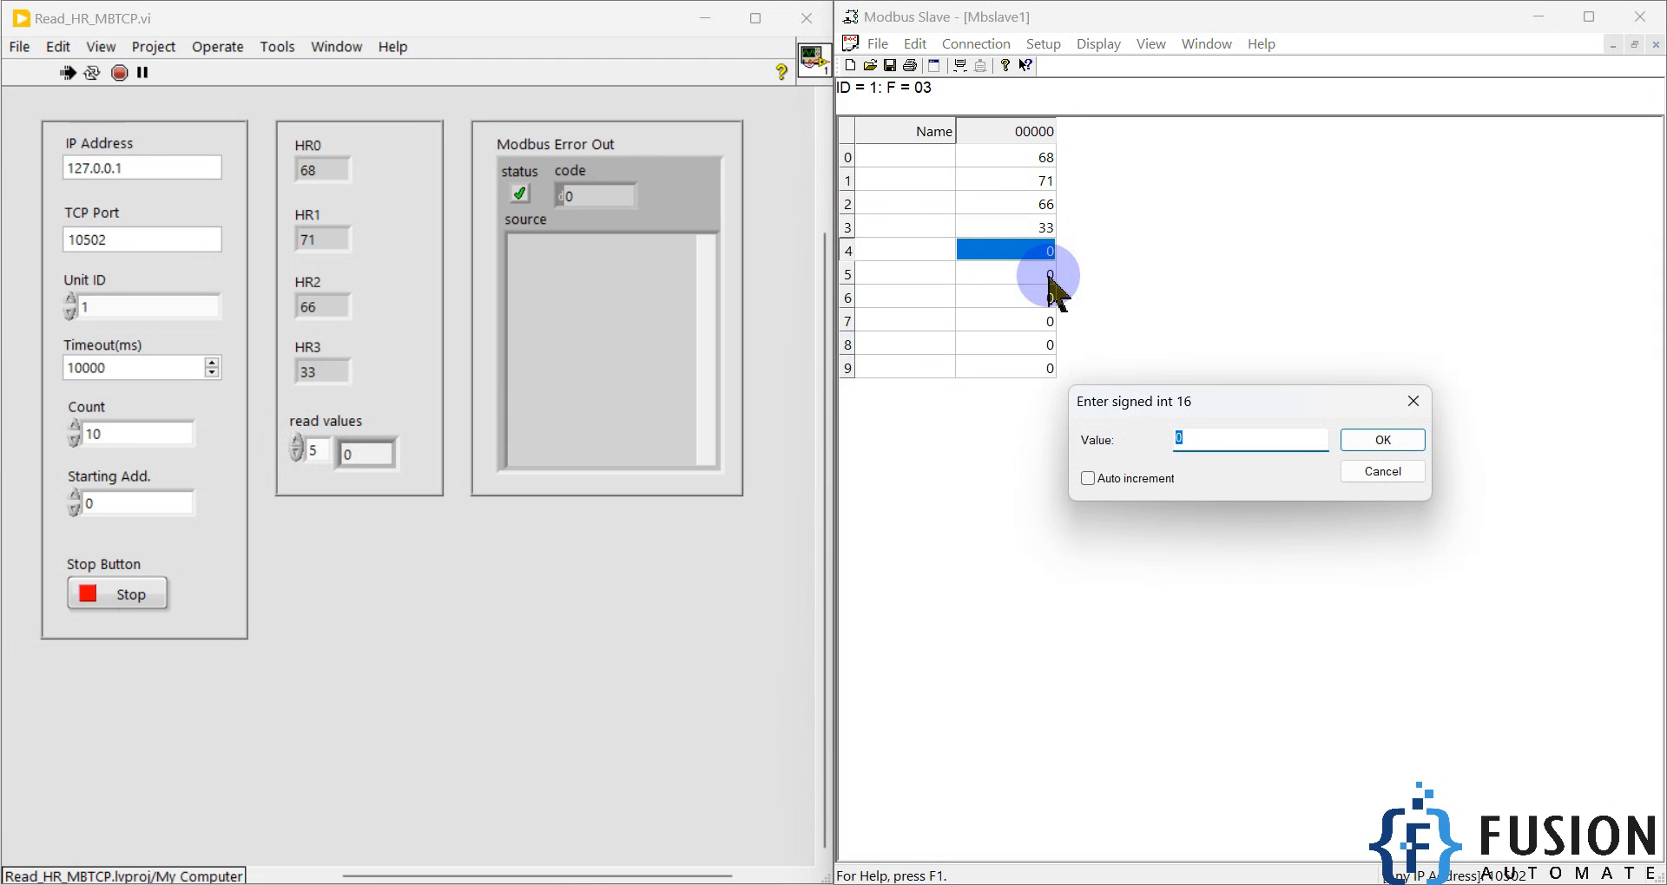
{"action": "type", "text": "5"}
{"action": "key", "text": "Return"}
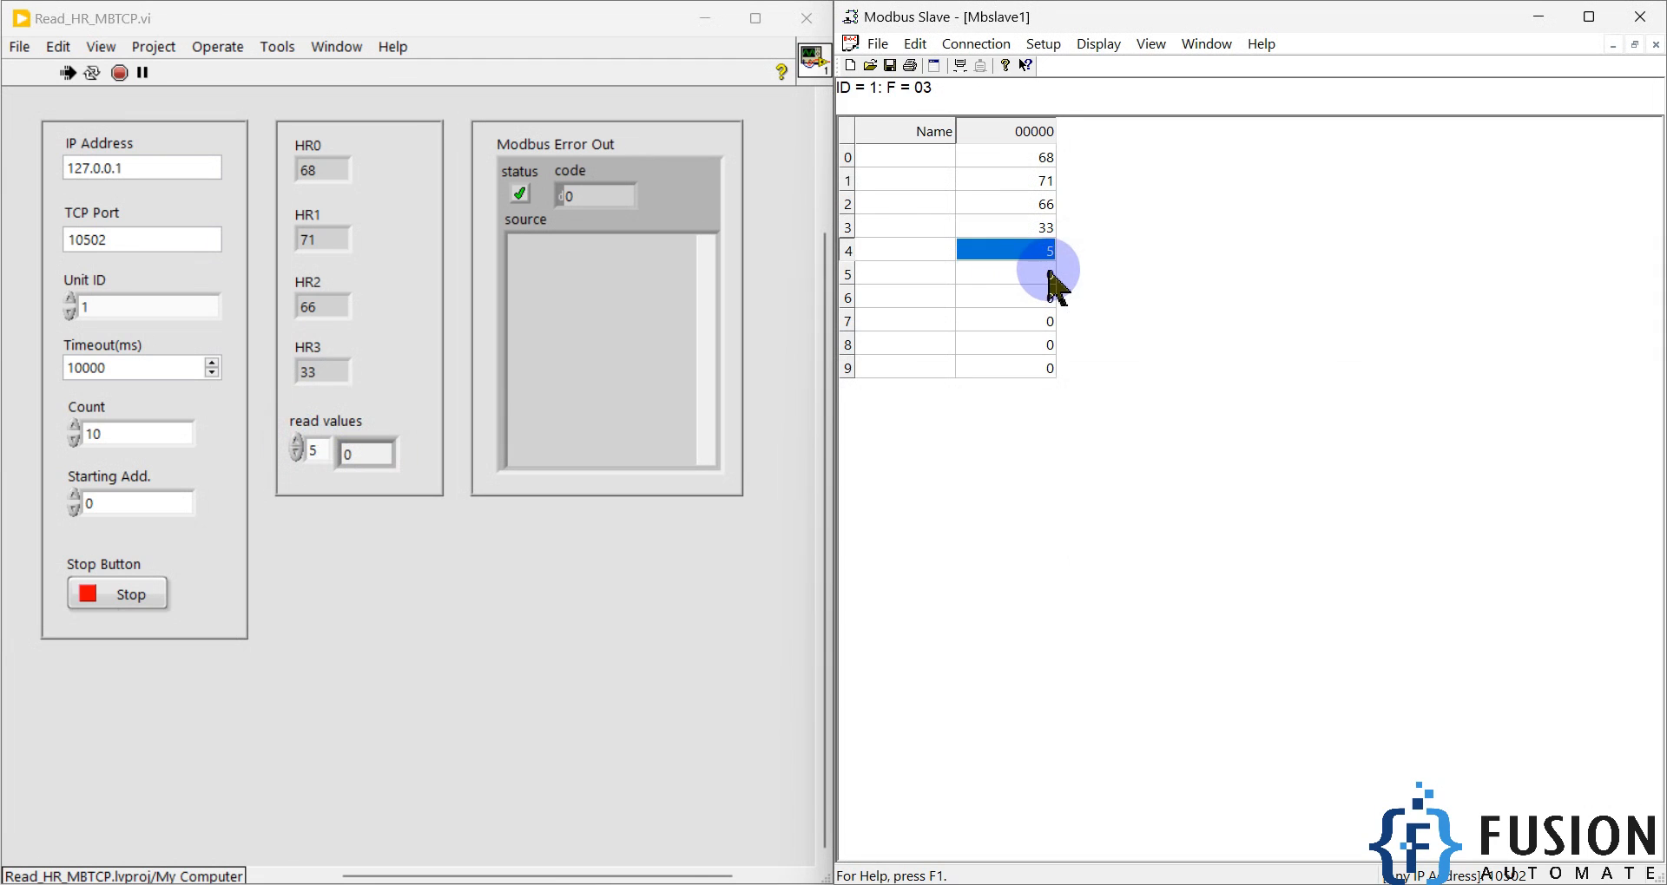
{"action": "left_click", "coordinate": [990, 274]}
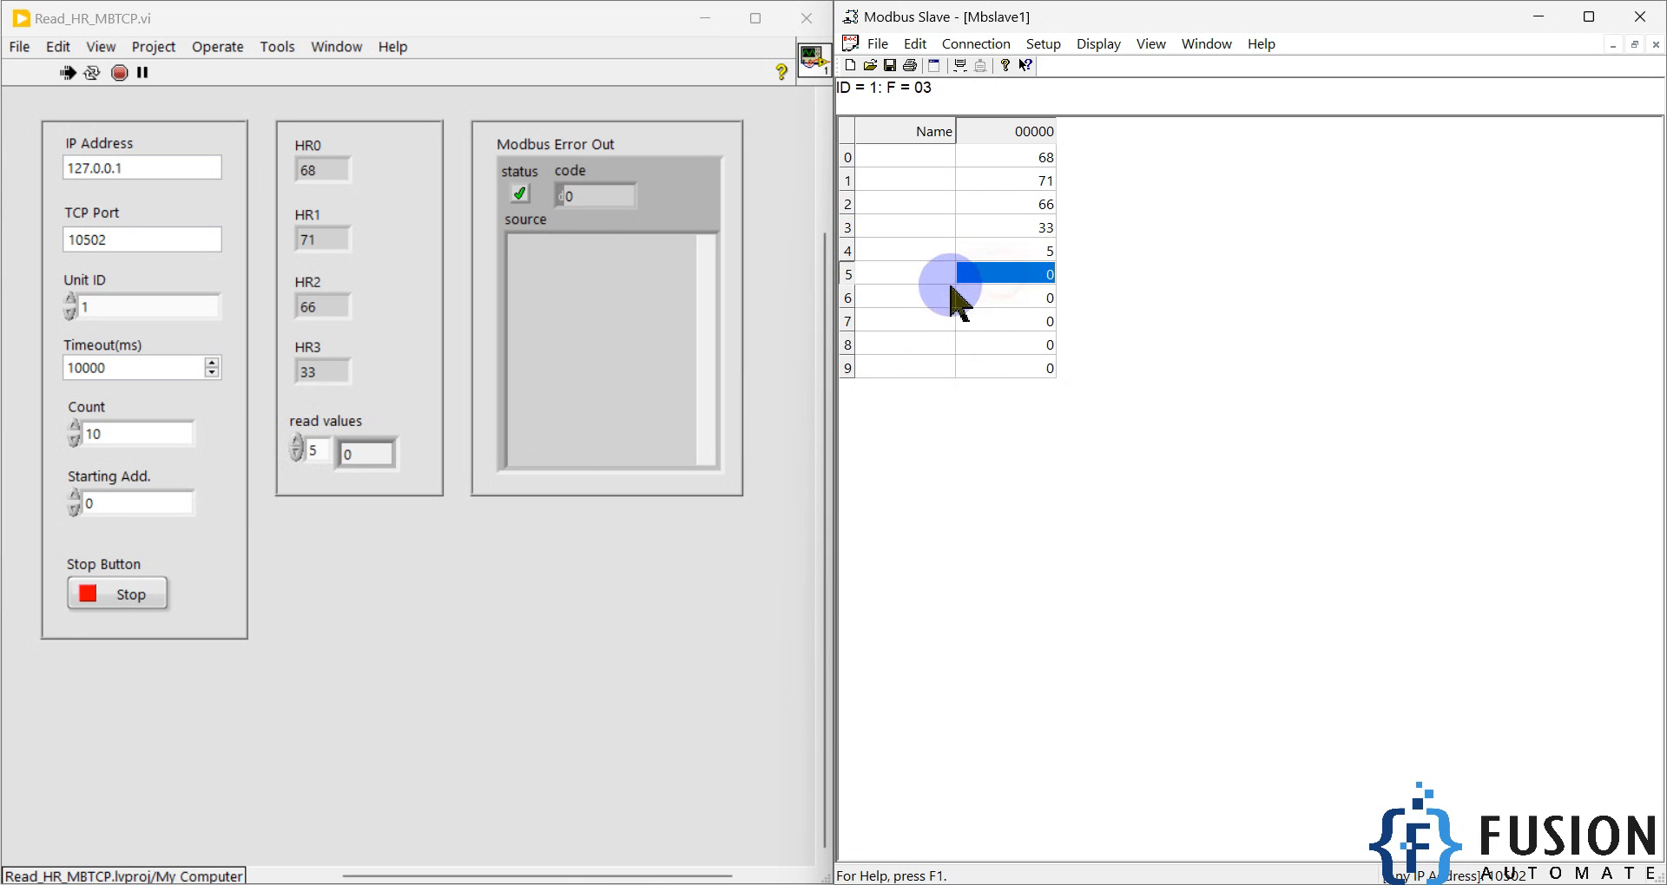
{"action": "double_click", "coordinate": [999, 276]}
{"action": "left_click", "coordinate": [1420, 483]}
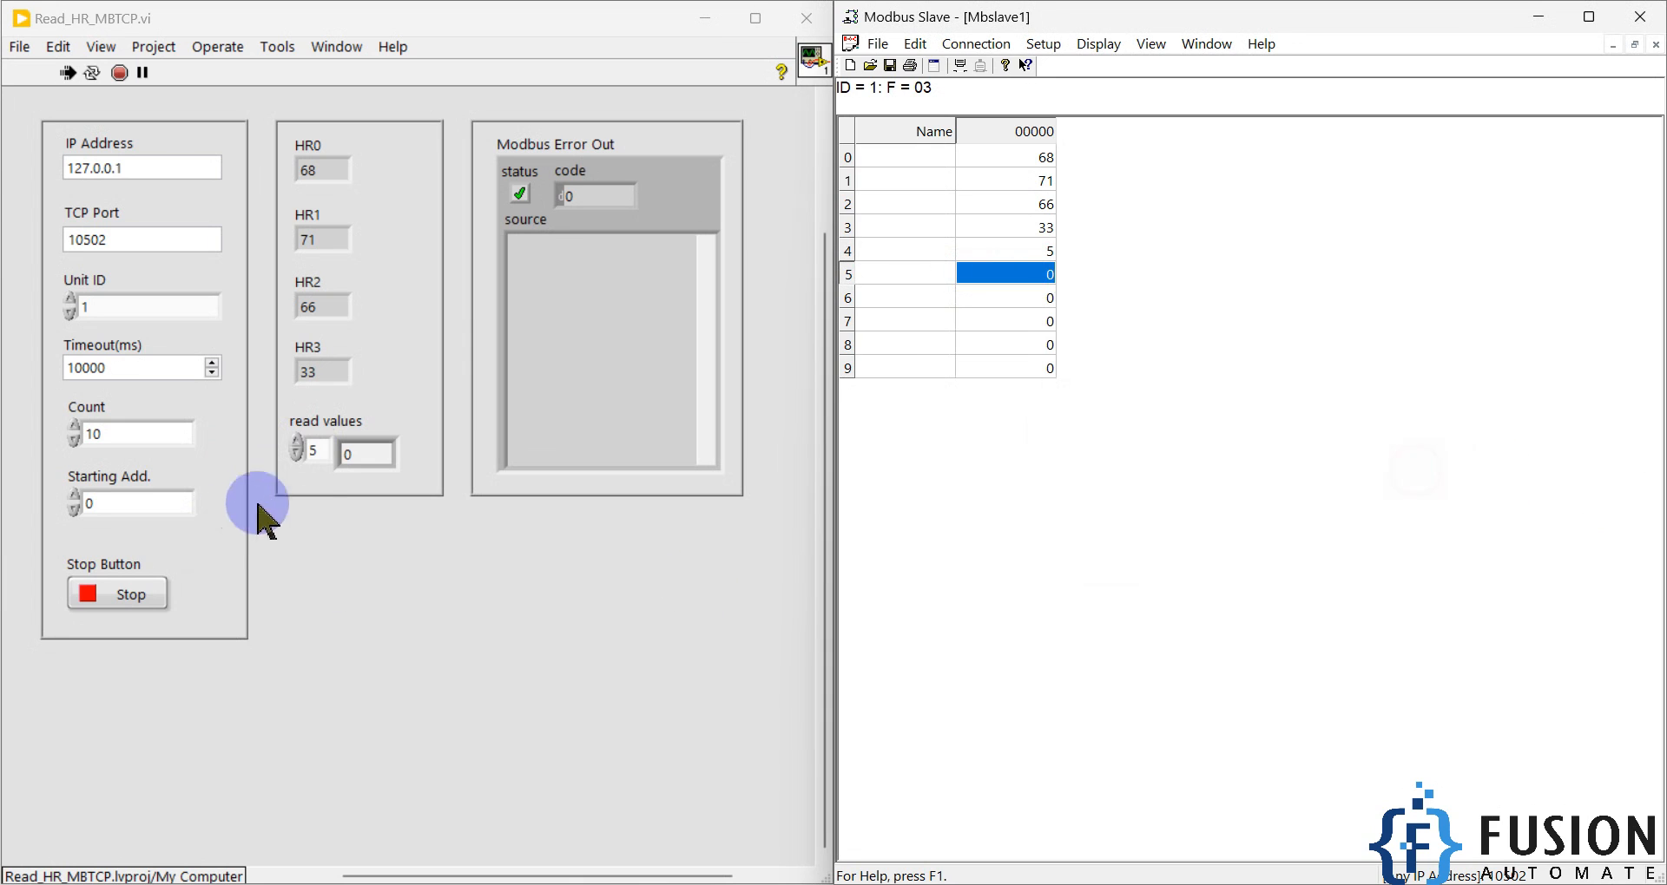
{"action": "left_click", "coordinate": [298, 456]}
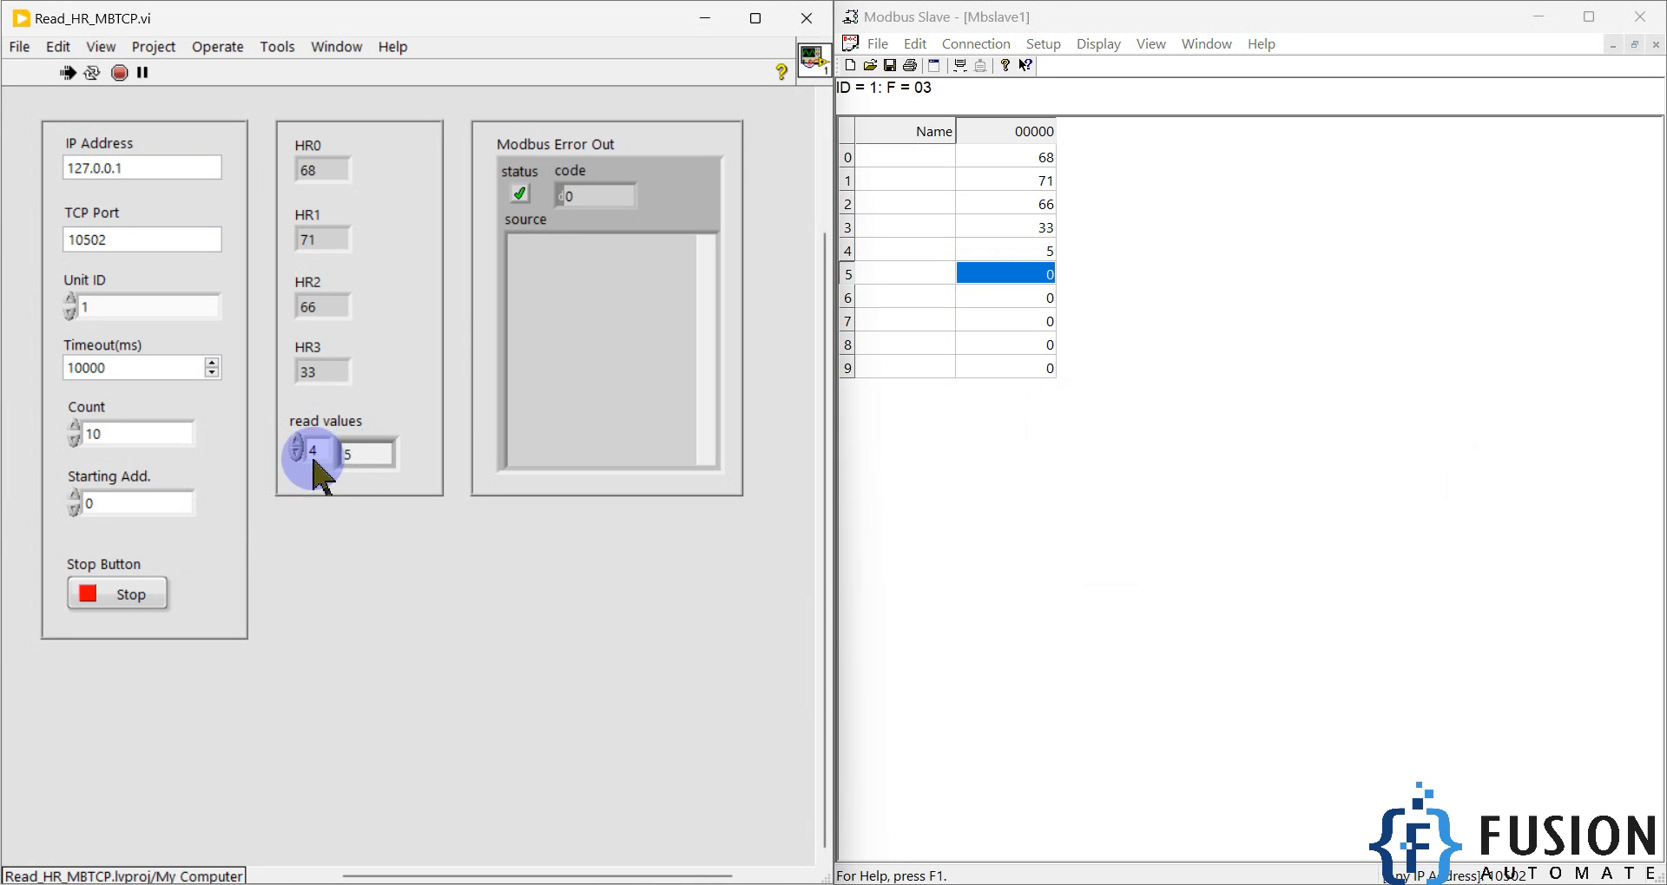
{"action": "left_click", "coordinate": [847, 251]}
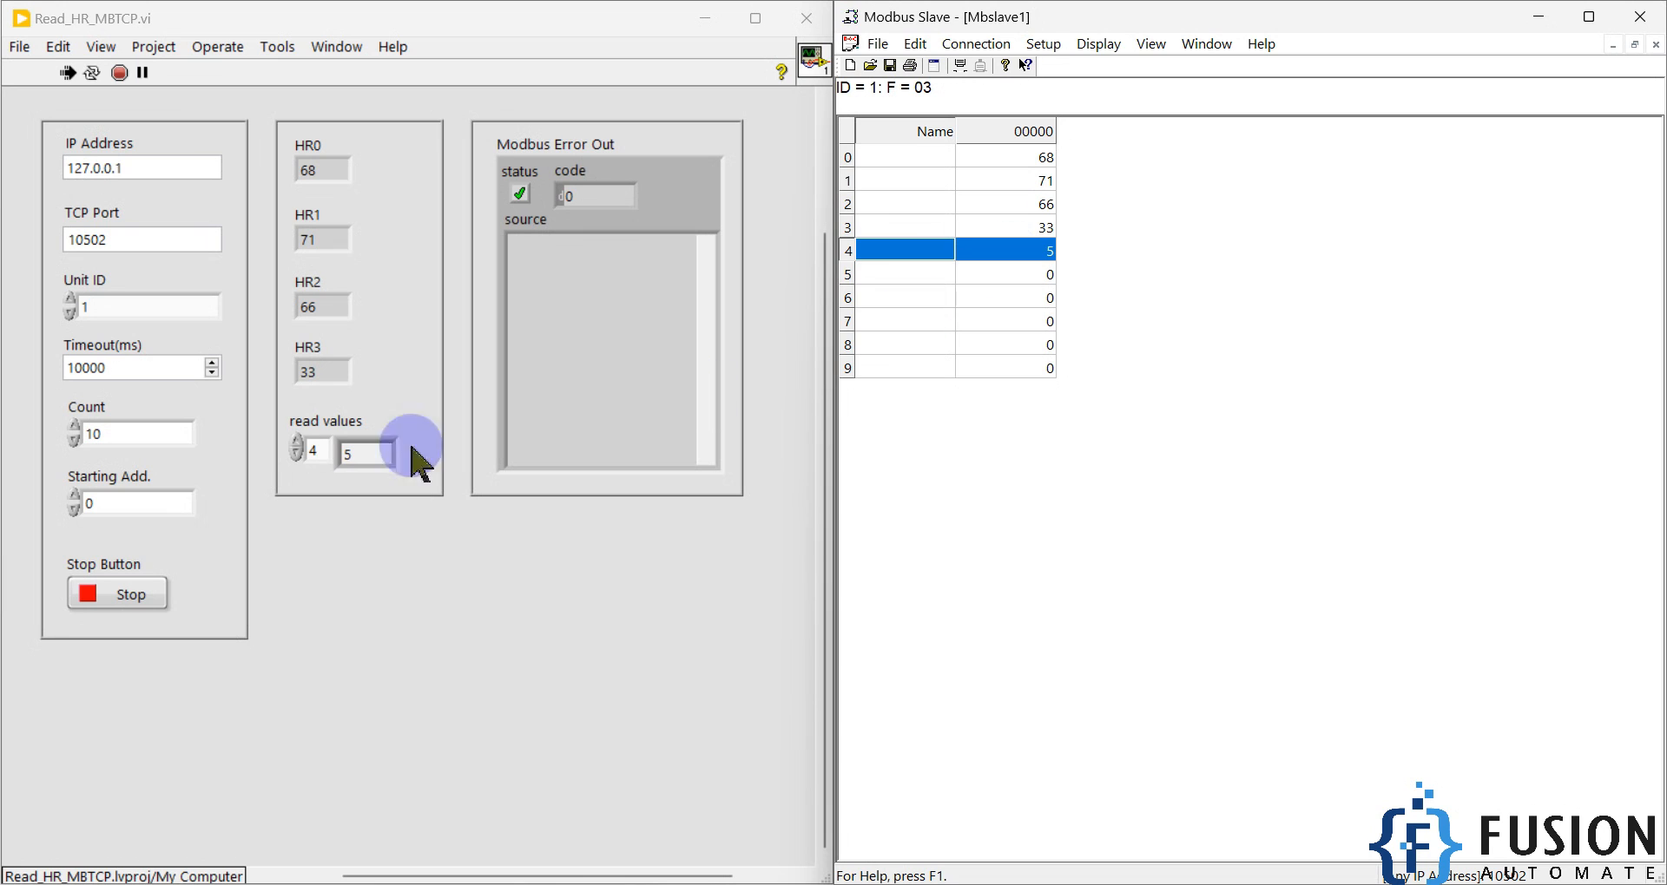
Show index 5 of the read values array and set holding register 5 to 99 in Modbus Slave.
{"action": "left_click", "coordinate": [298, 440]}
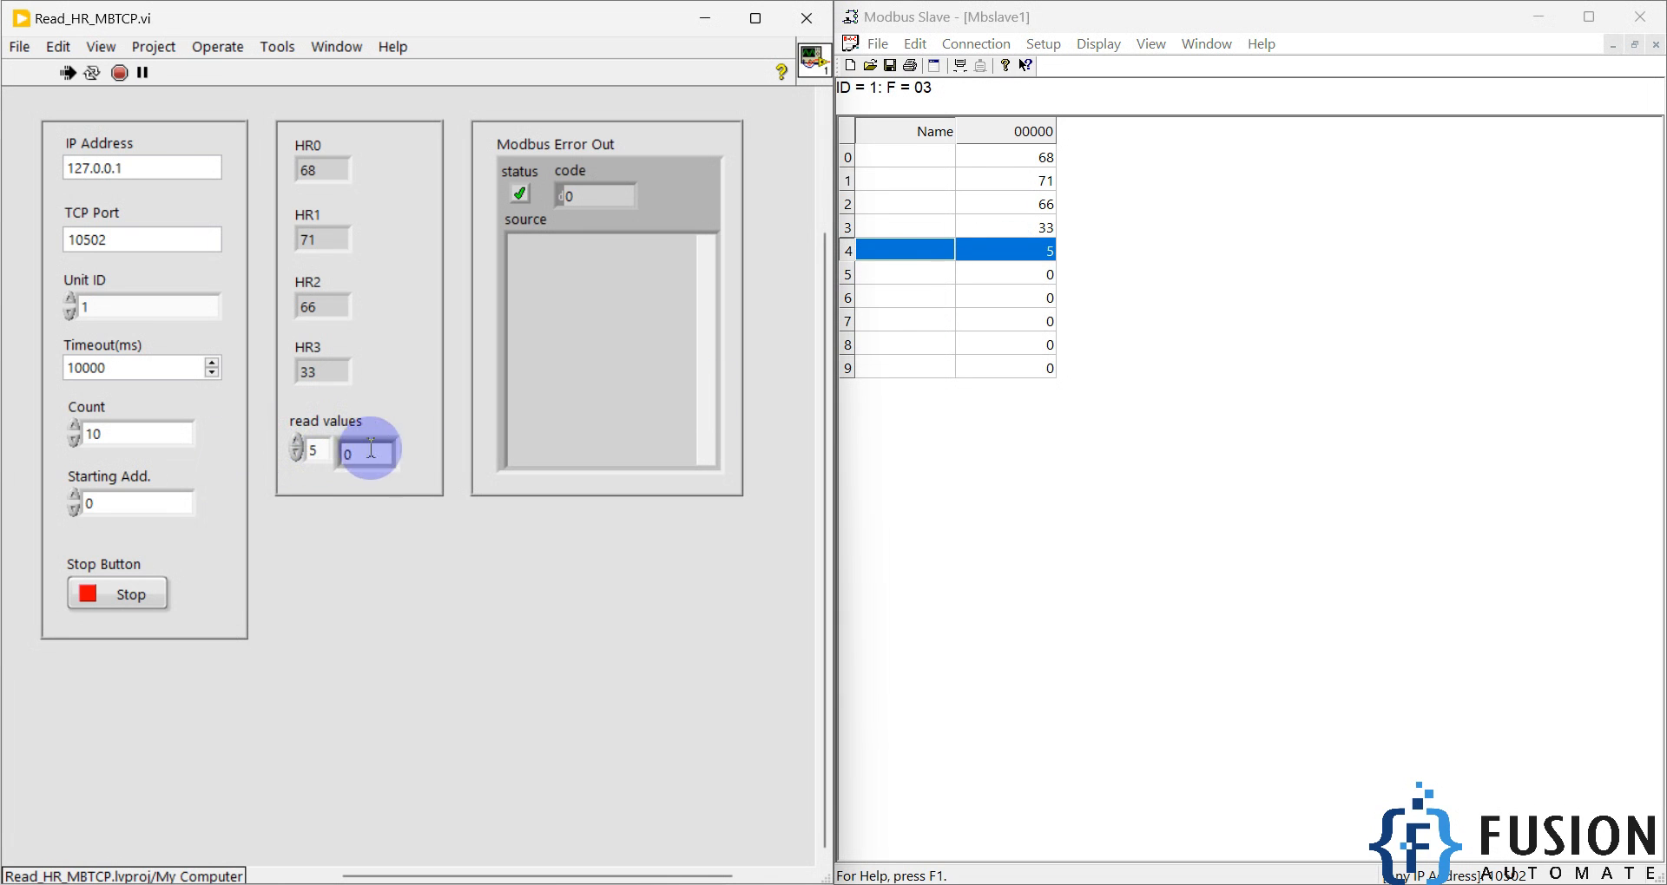
{"action": "left_click", "coordinate": [1026, 269]}
{"action": "double_click", "coordinate": [1026, 269]}
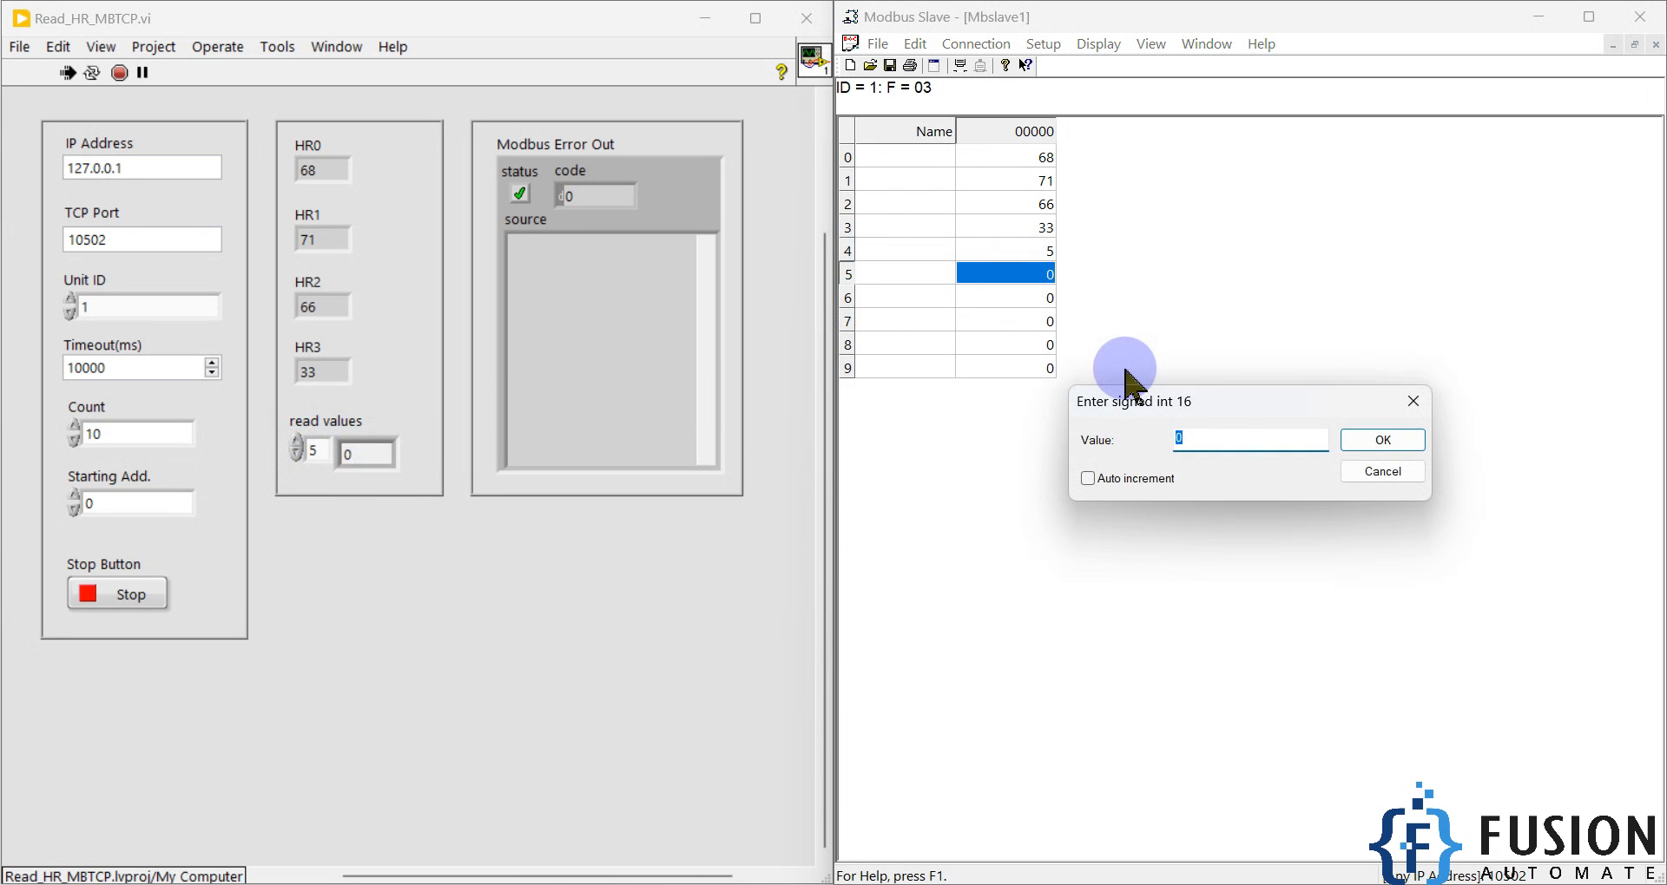
{"action": "type", "text": "99"}
{"action": "key", "text": "Return"}
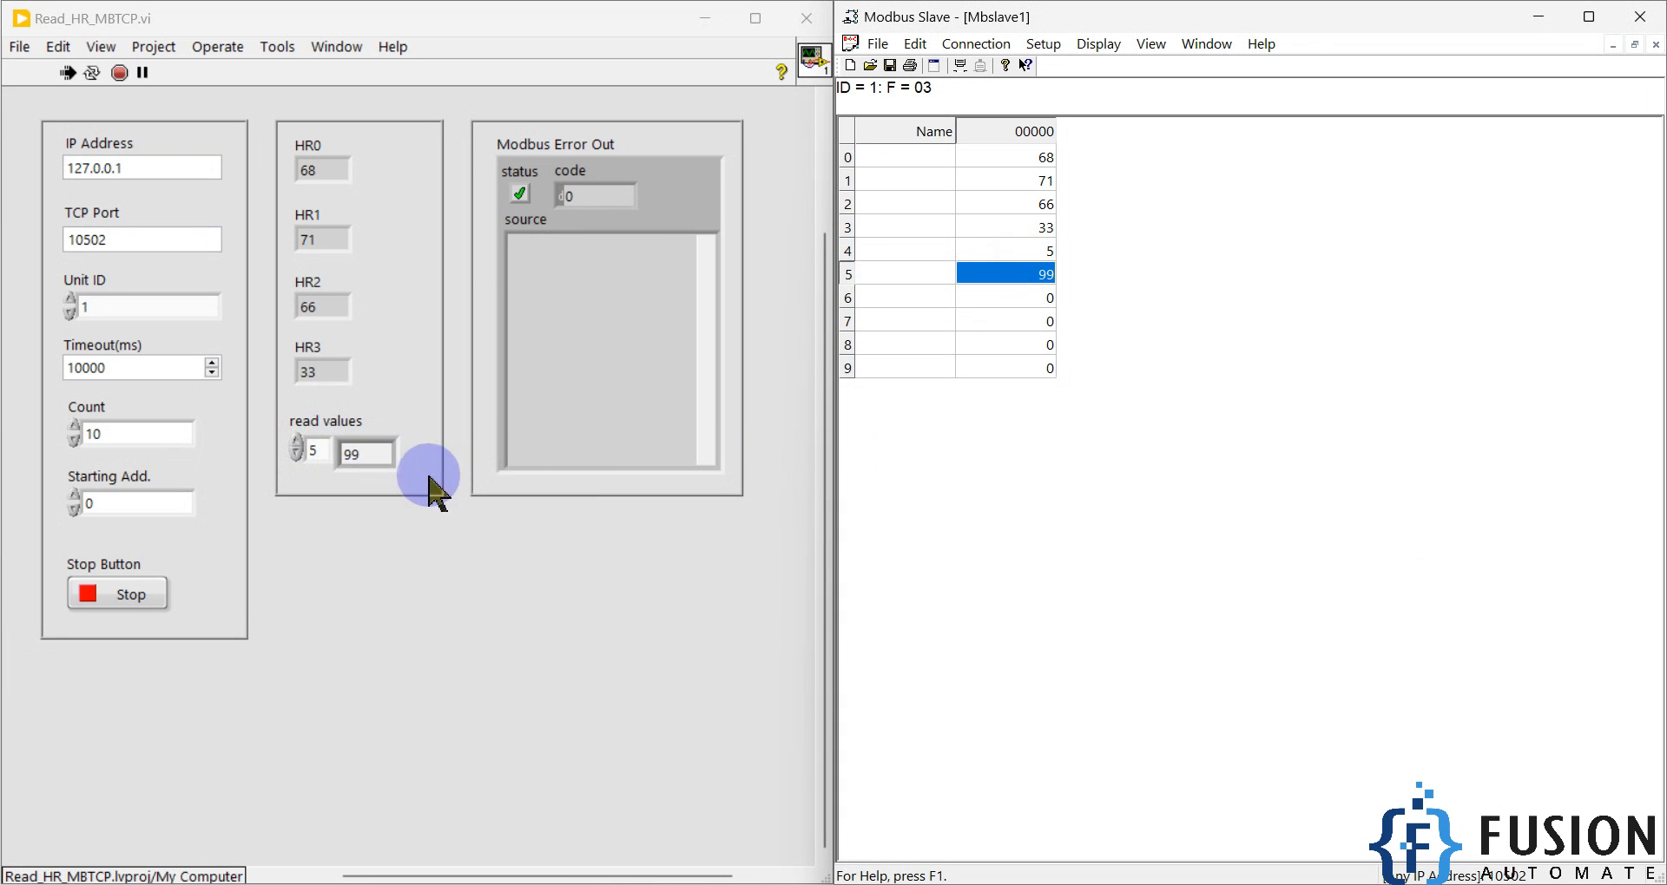
Show index 6 of the read values array and set holding register 6 to 126 in Modbus Slave.
{"action": "left_click", "coordinate": [296, 443]}
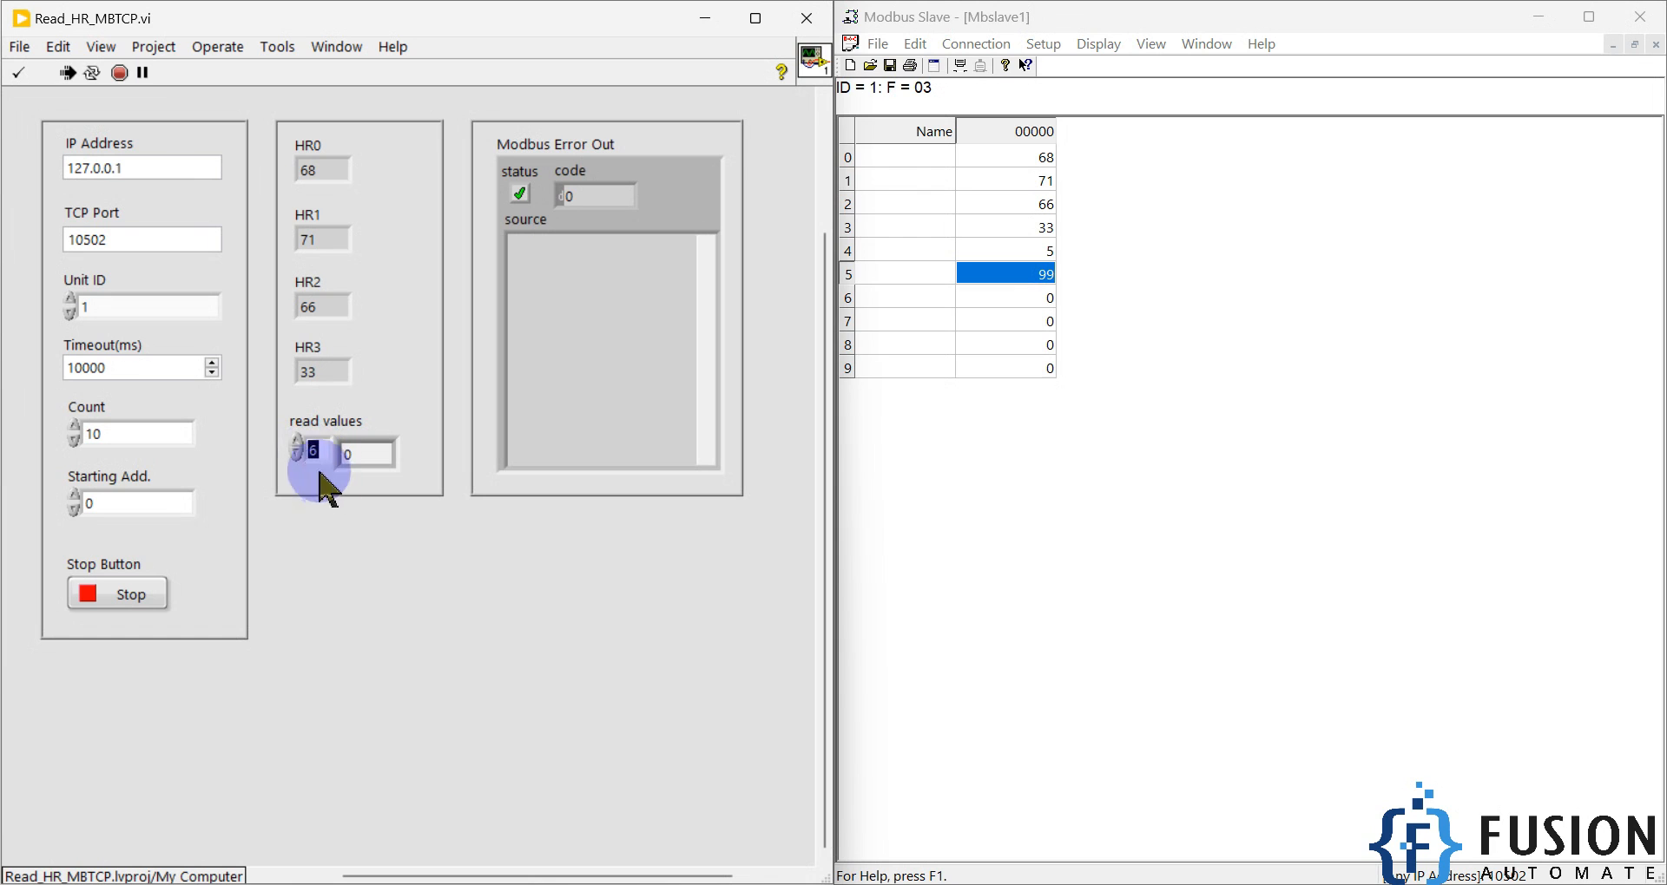
{"action": "left_click", "coordinate": [1006, 299]}
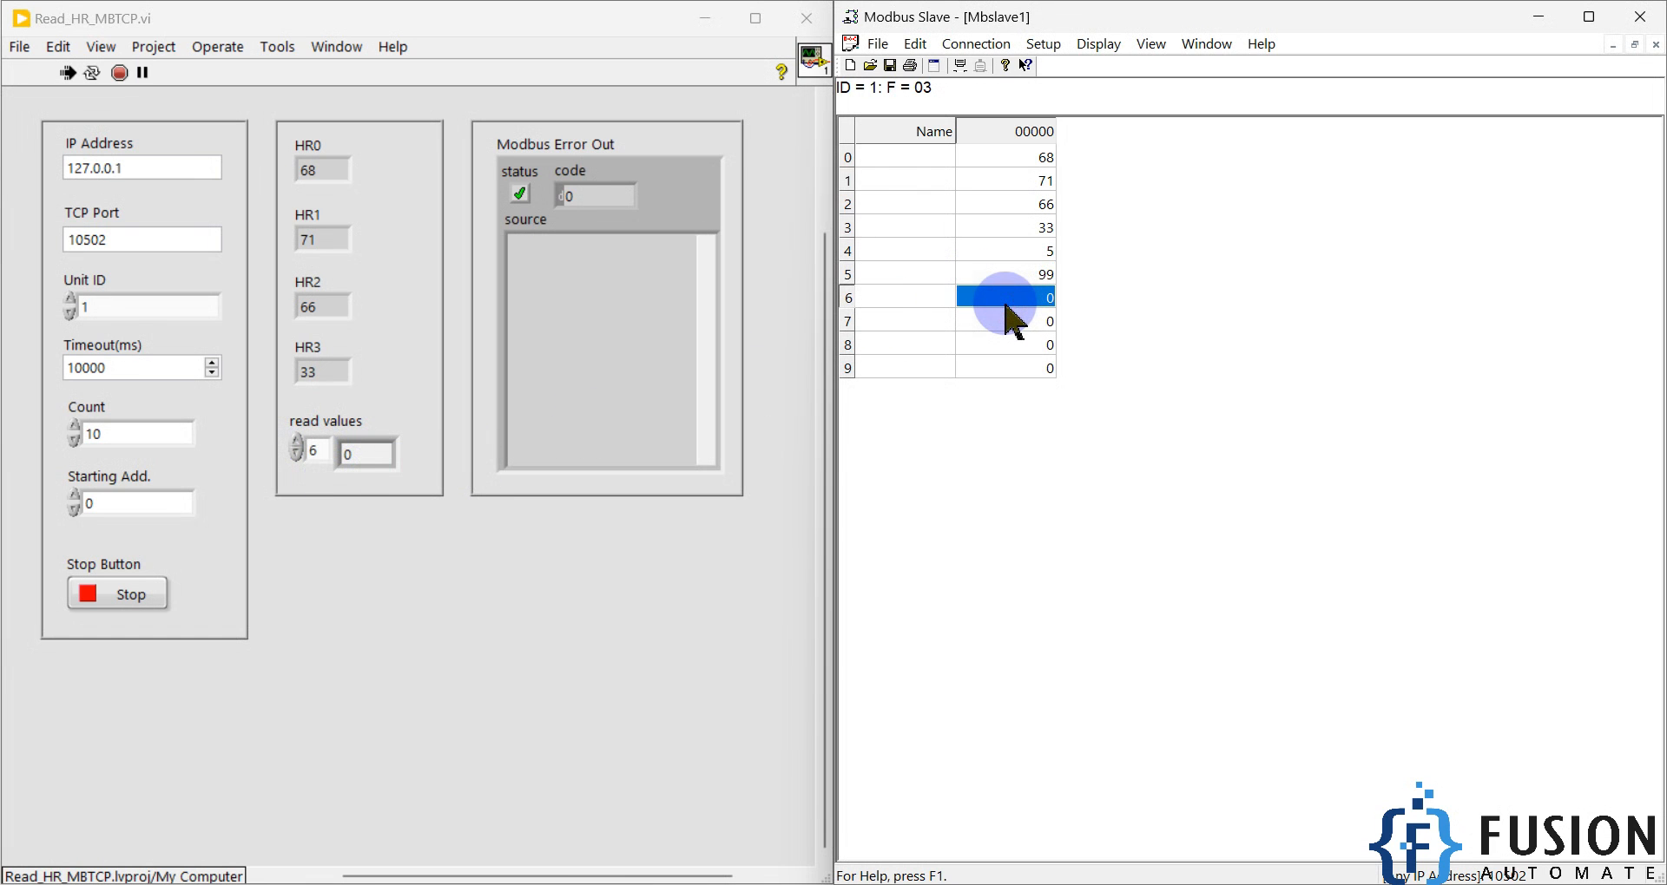
{"action": "double_click", "coordinate": [1005, 299]}
{"action": "type", "text": "126"}
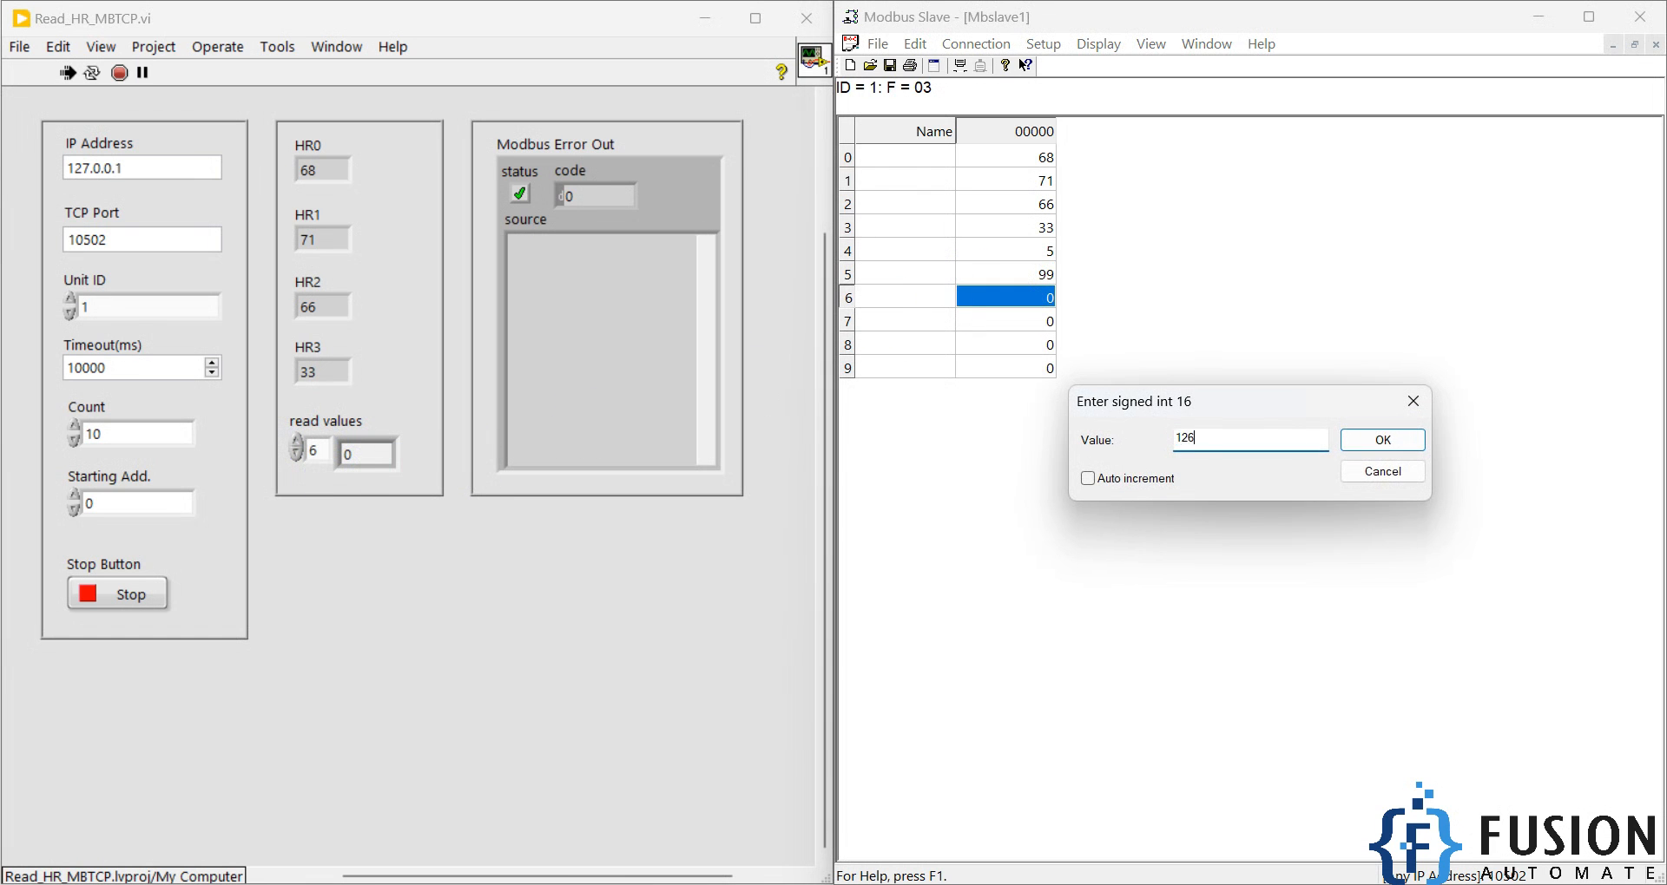
{"action": "key", "text": "Return"}
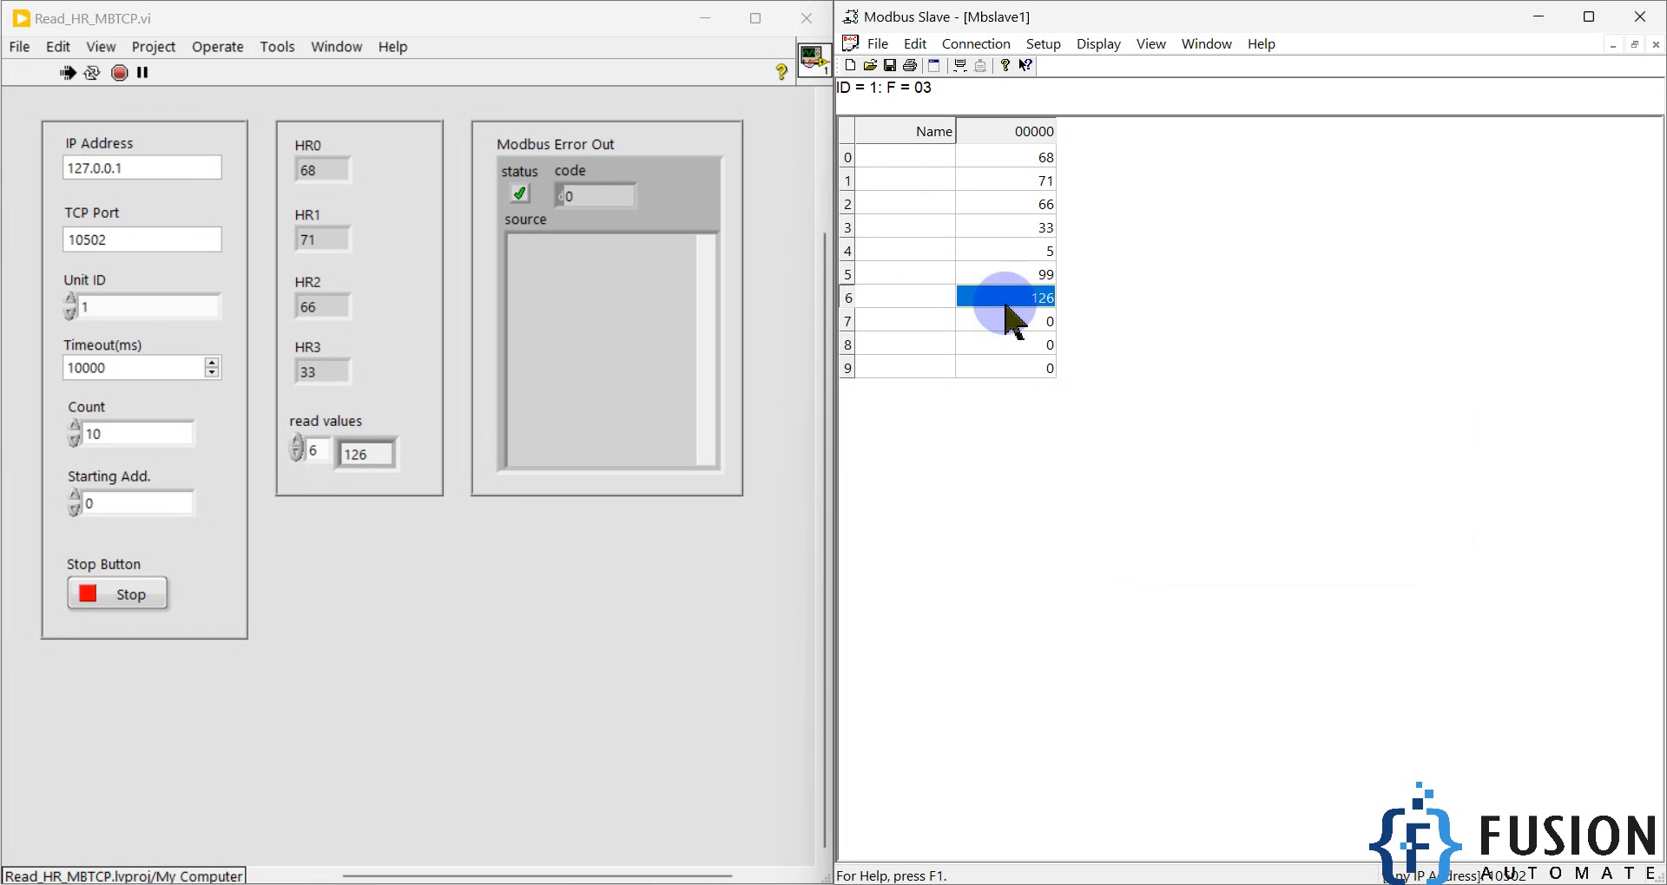
Disconnect Modbus Slave while the VI is running and examine the source text in Modbus Error Out.
{"action": "left_click", "coordinate": [980, 44]}
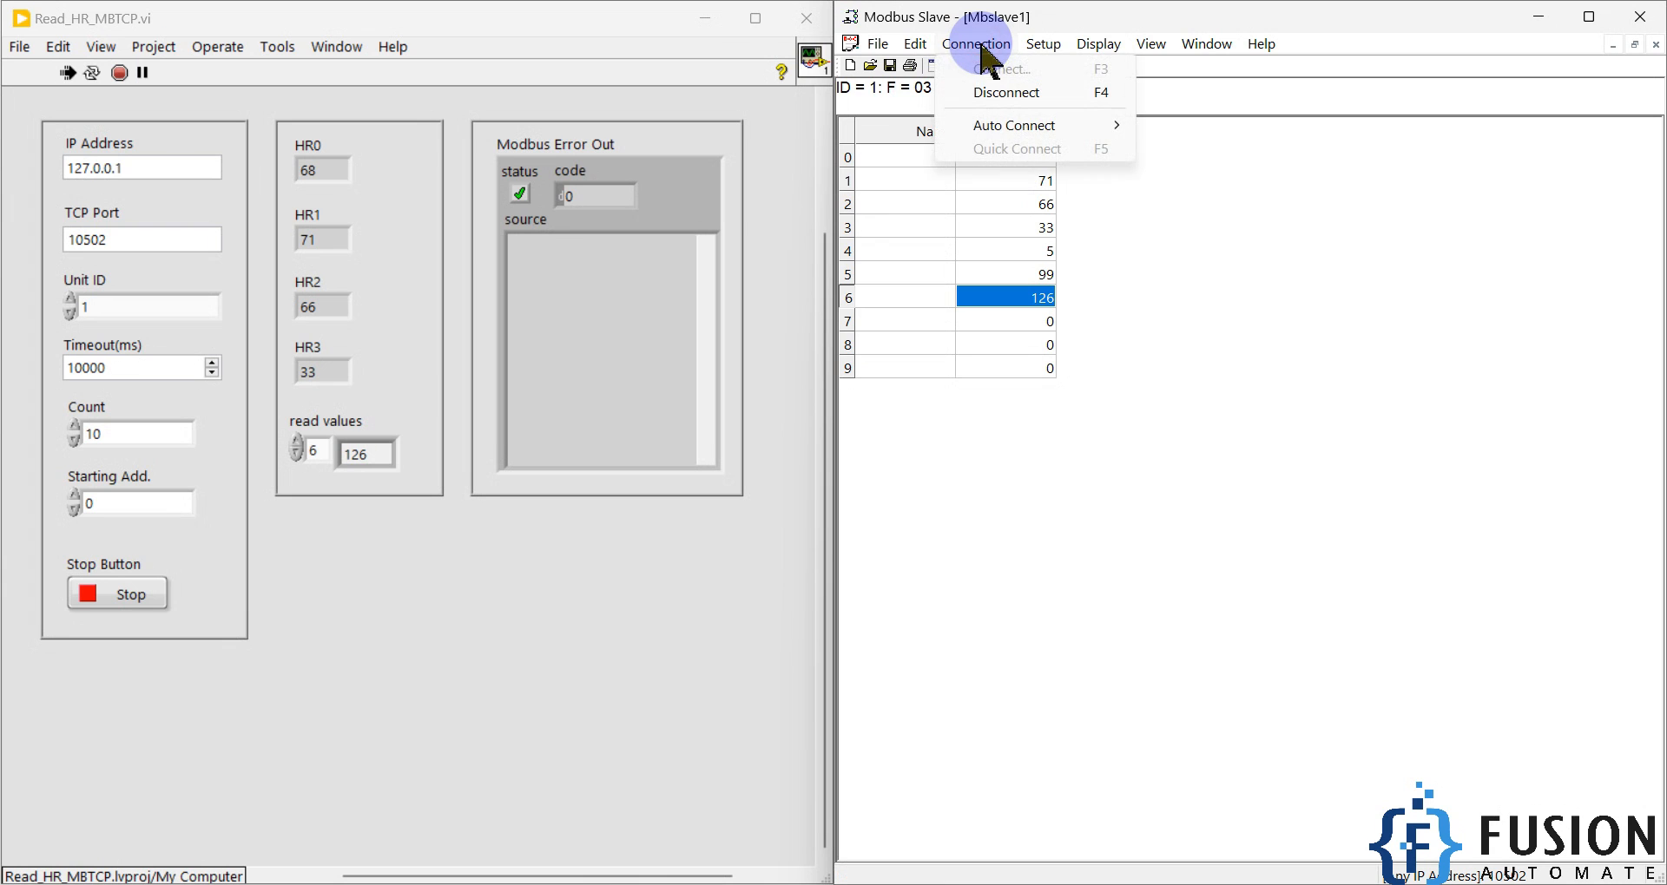
{"action": "left_click", "coordinate": [1000, 94]}
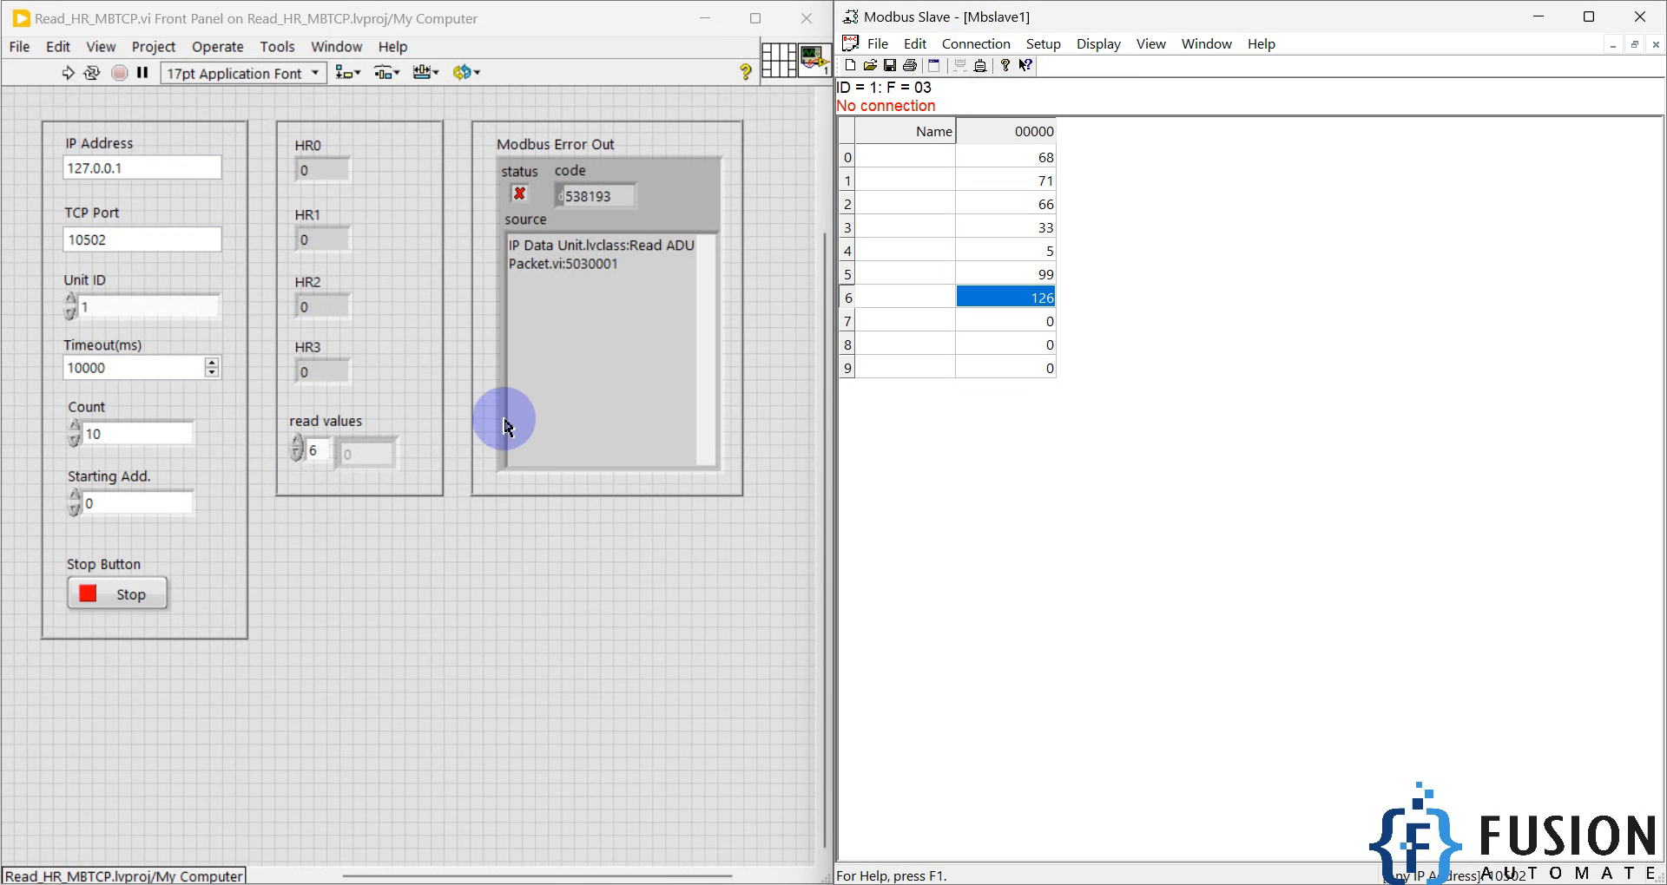
{"action": "left_click", "coordinate": [646, 269]}
{"action": "triple_click", "coordinate": [646, 270]}
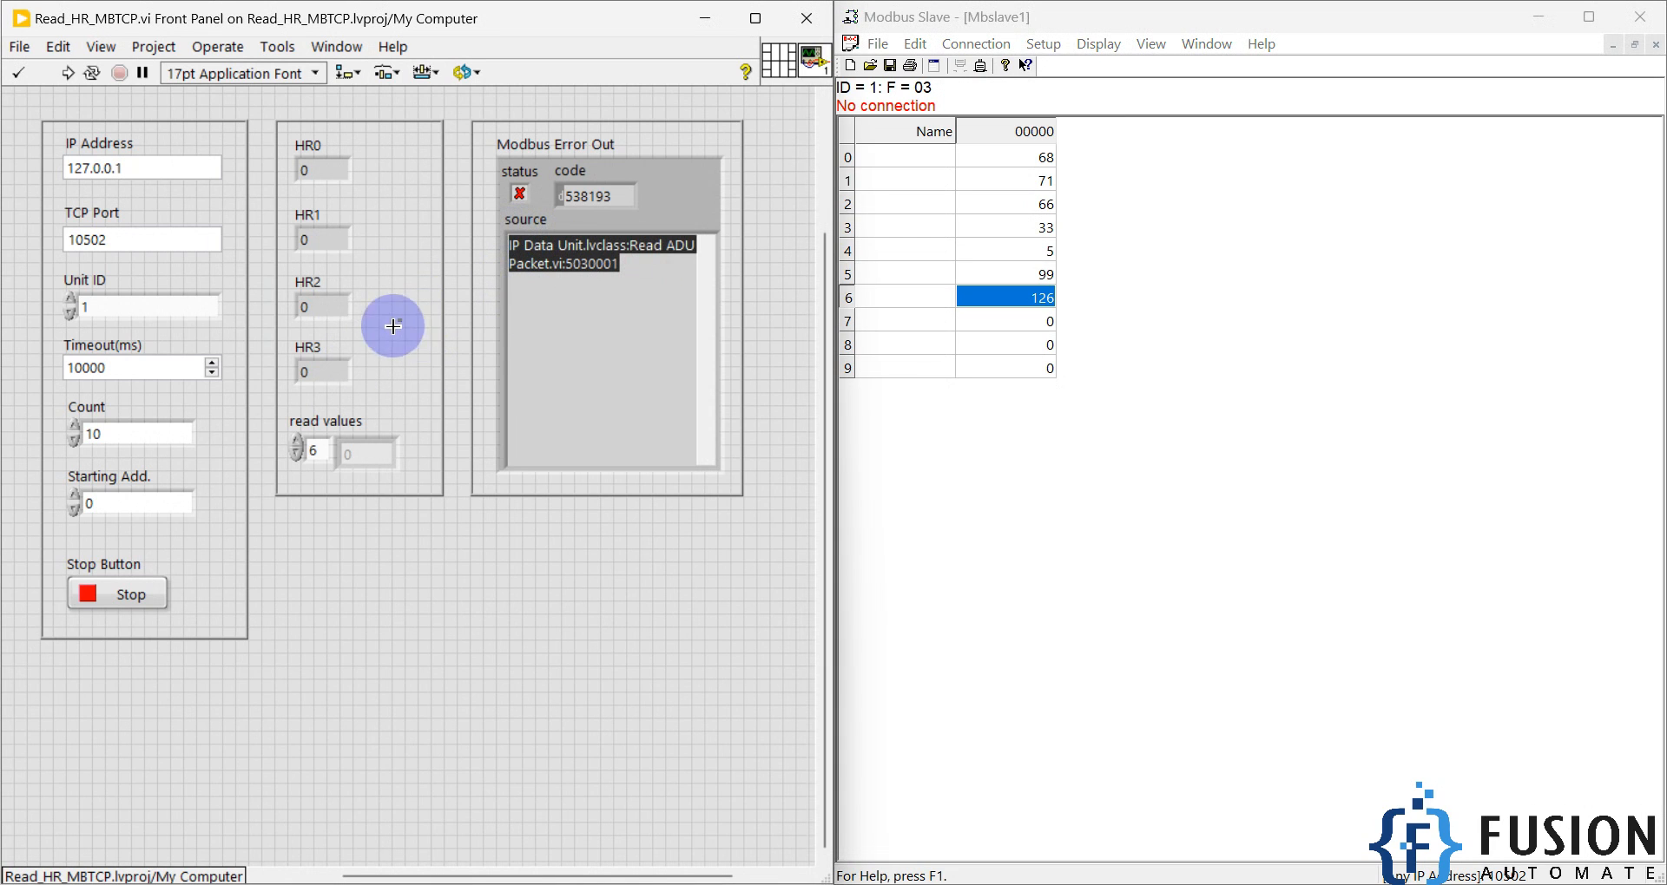
{"action": "left_click", "coordinate": [586, 568]}
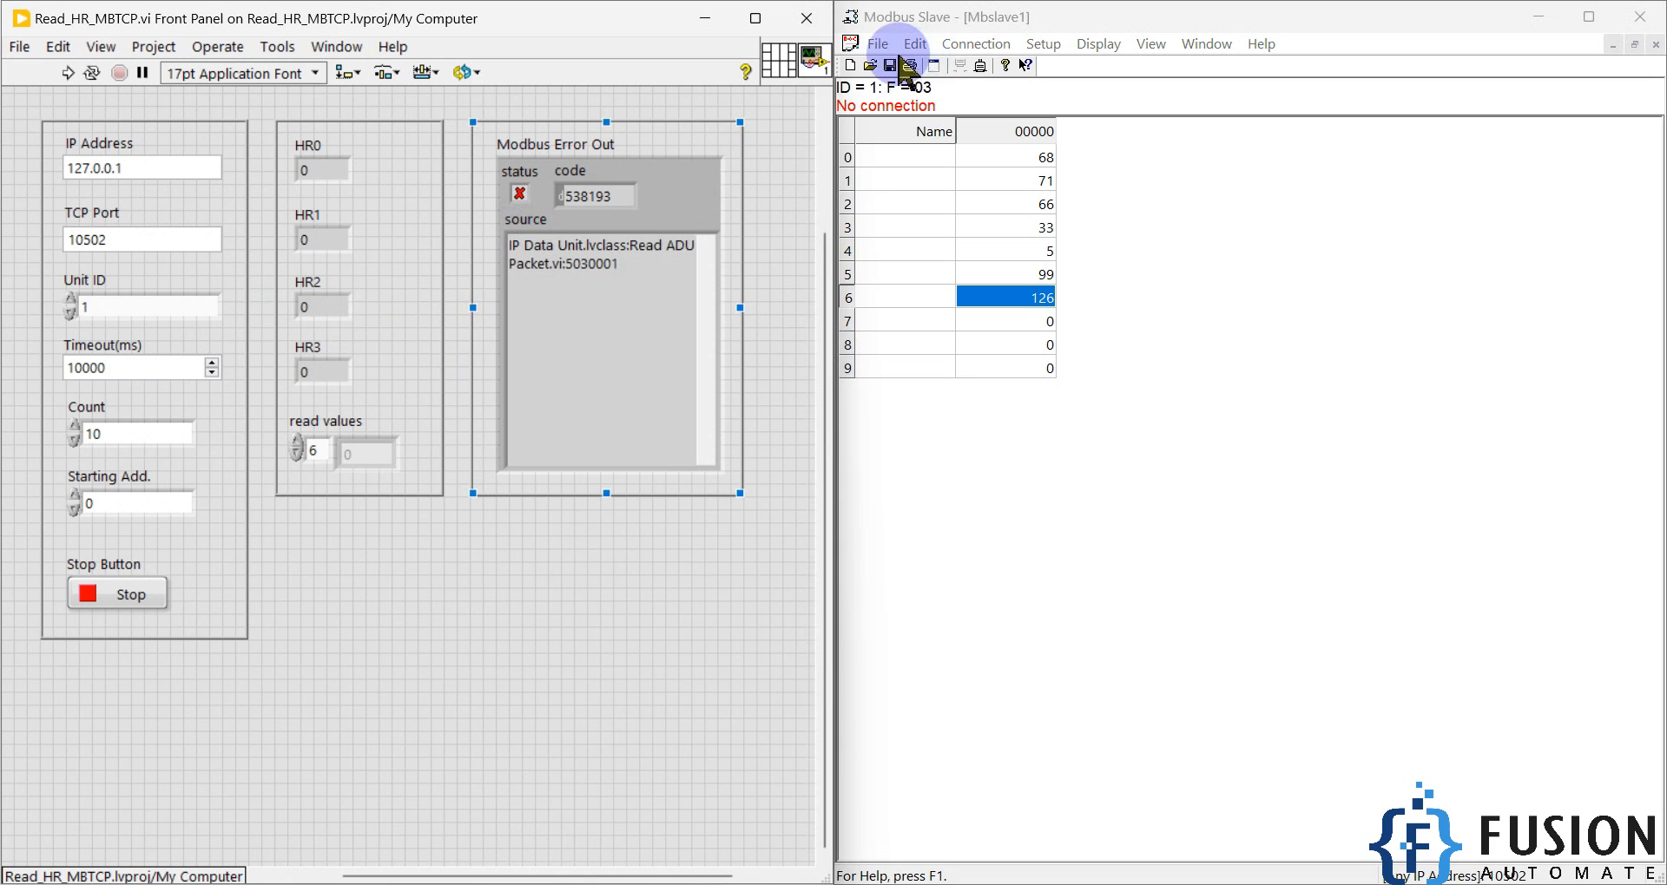
Reconnect Modbus Slave over Modbus TCP/IP on port 10502 and run the VI again.
{"action": "left_click", "coordinate": [976, 43]}
{"action": "left_click", "coordinate": [986, 71]}
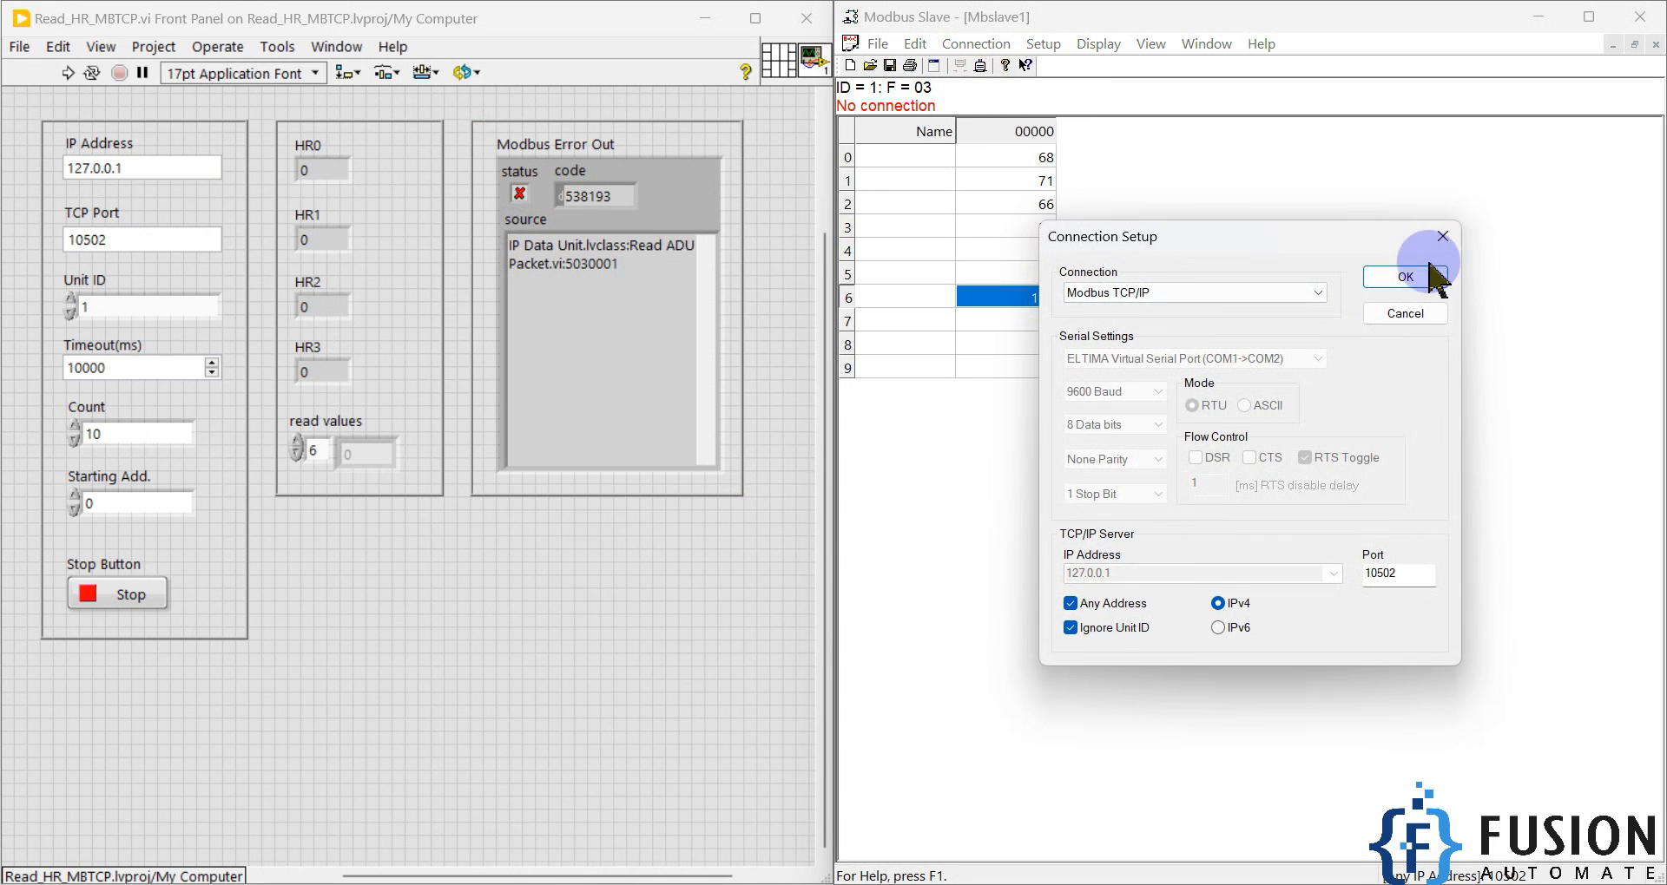
{"action": "left_click", "coordinate": [1404, 277]}
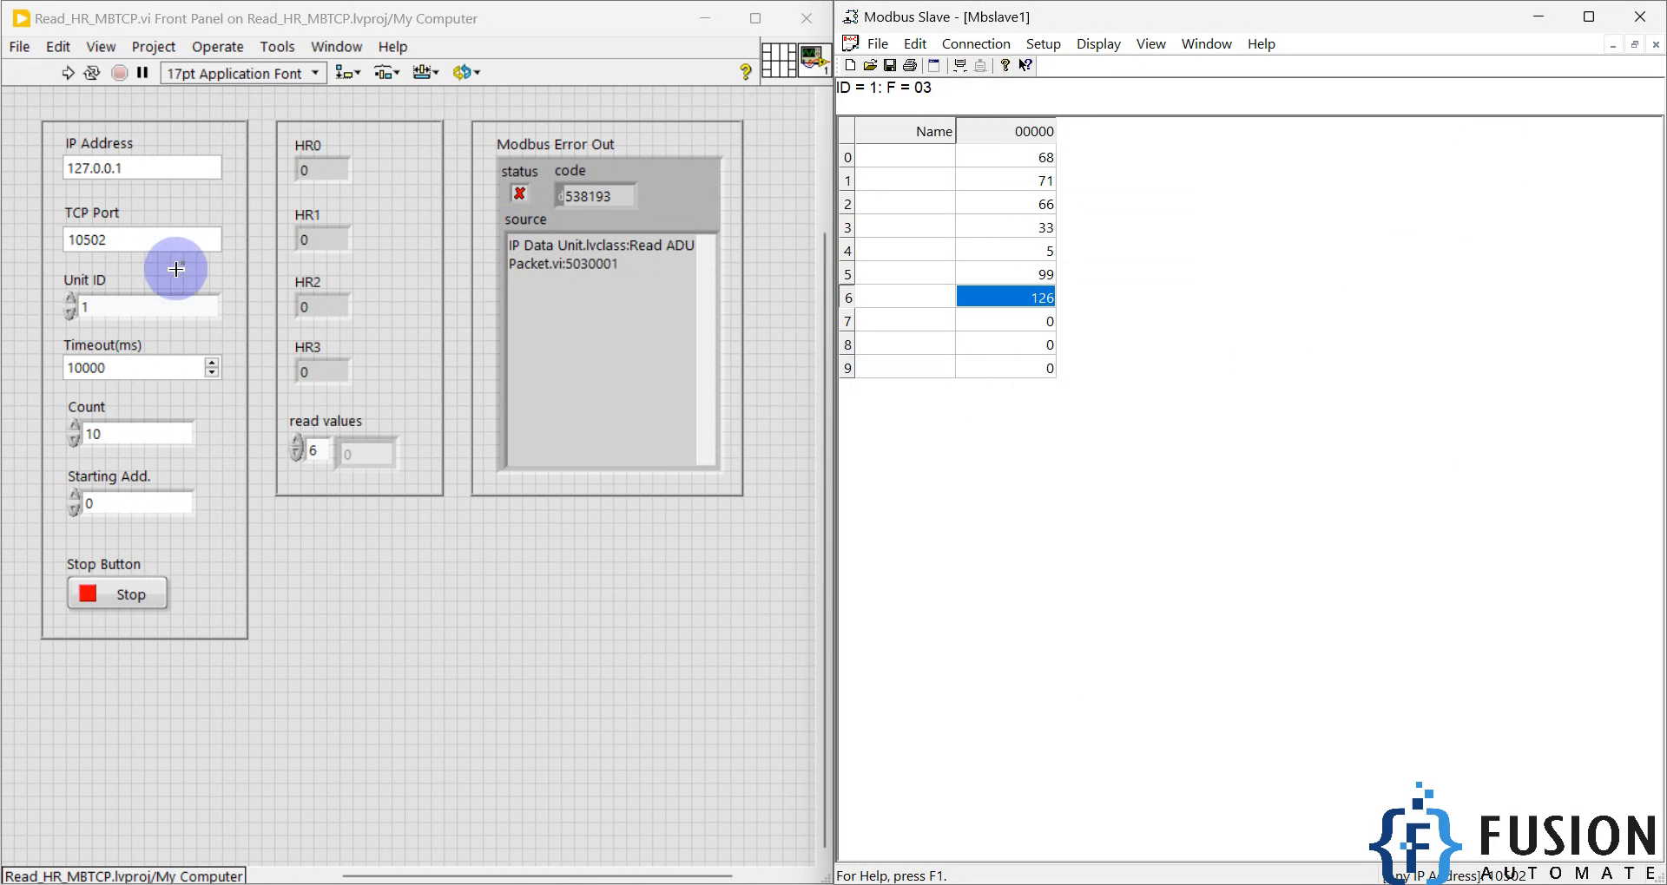
{"action": "left_click", "coordinate": [74, 78]}
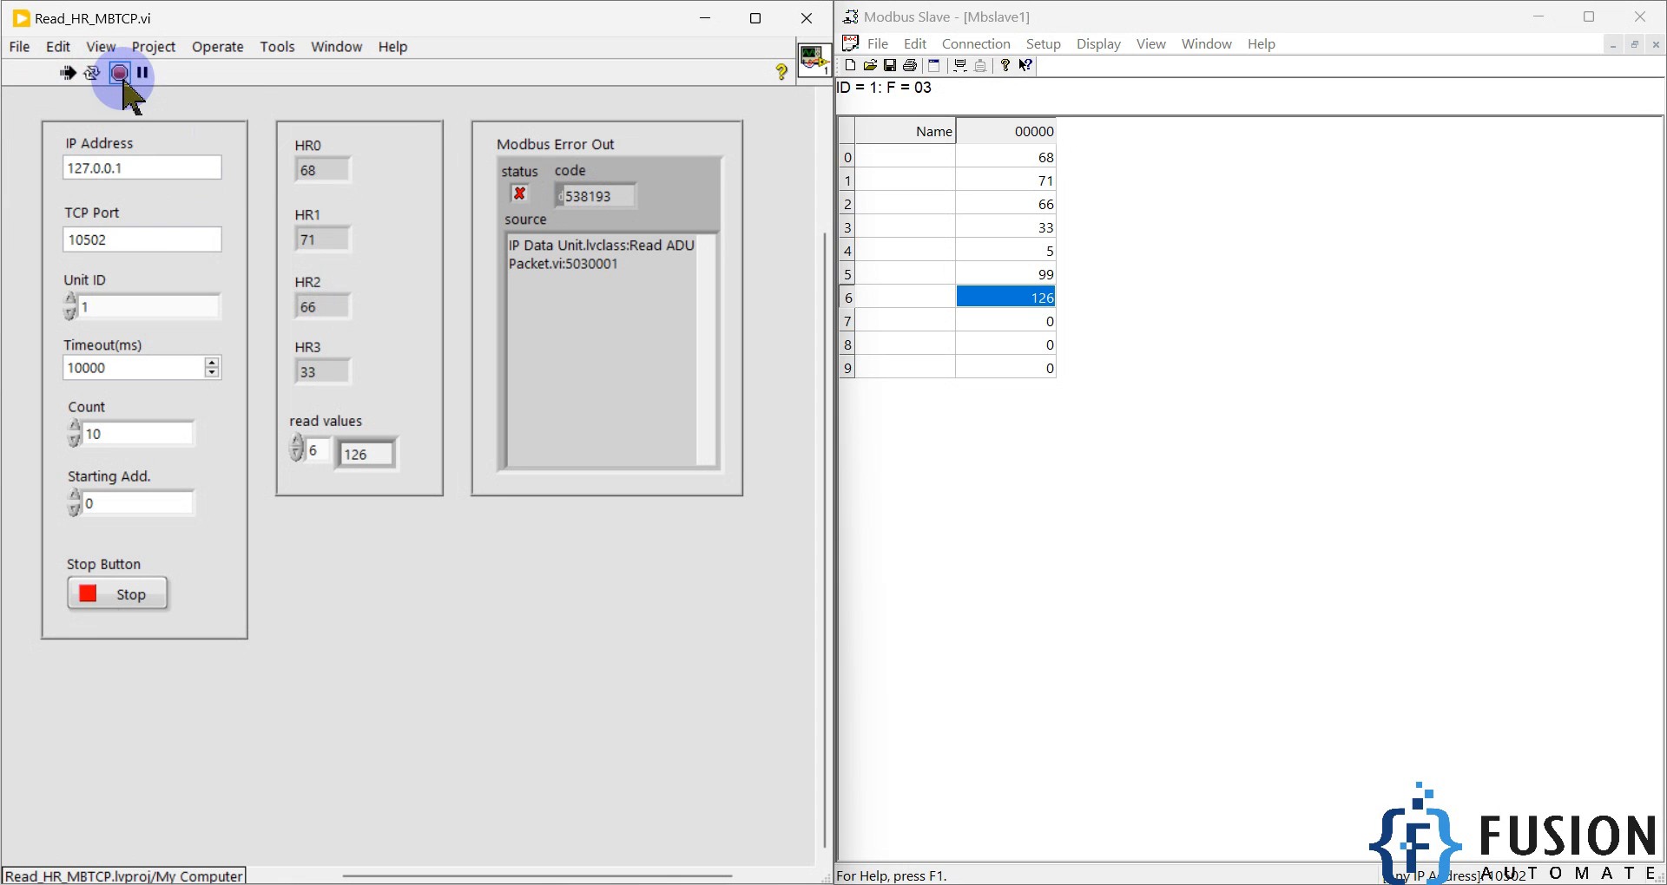
Abort the VI, disconnect Modbus Slave, and run the VI without a server connection to test its error output.
{"action": "left_click", "coordinate": [120, 73]}
{"action": "left_click", "coordinate": [976, 43]}
{"action": "left_click", "coordinate": [1011, 93]}
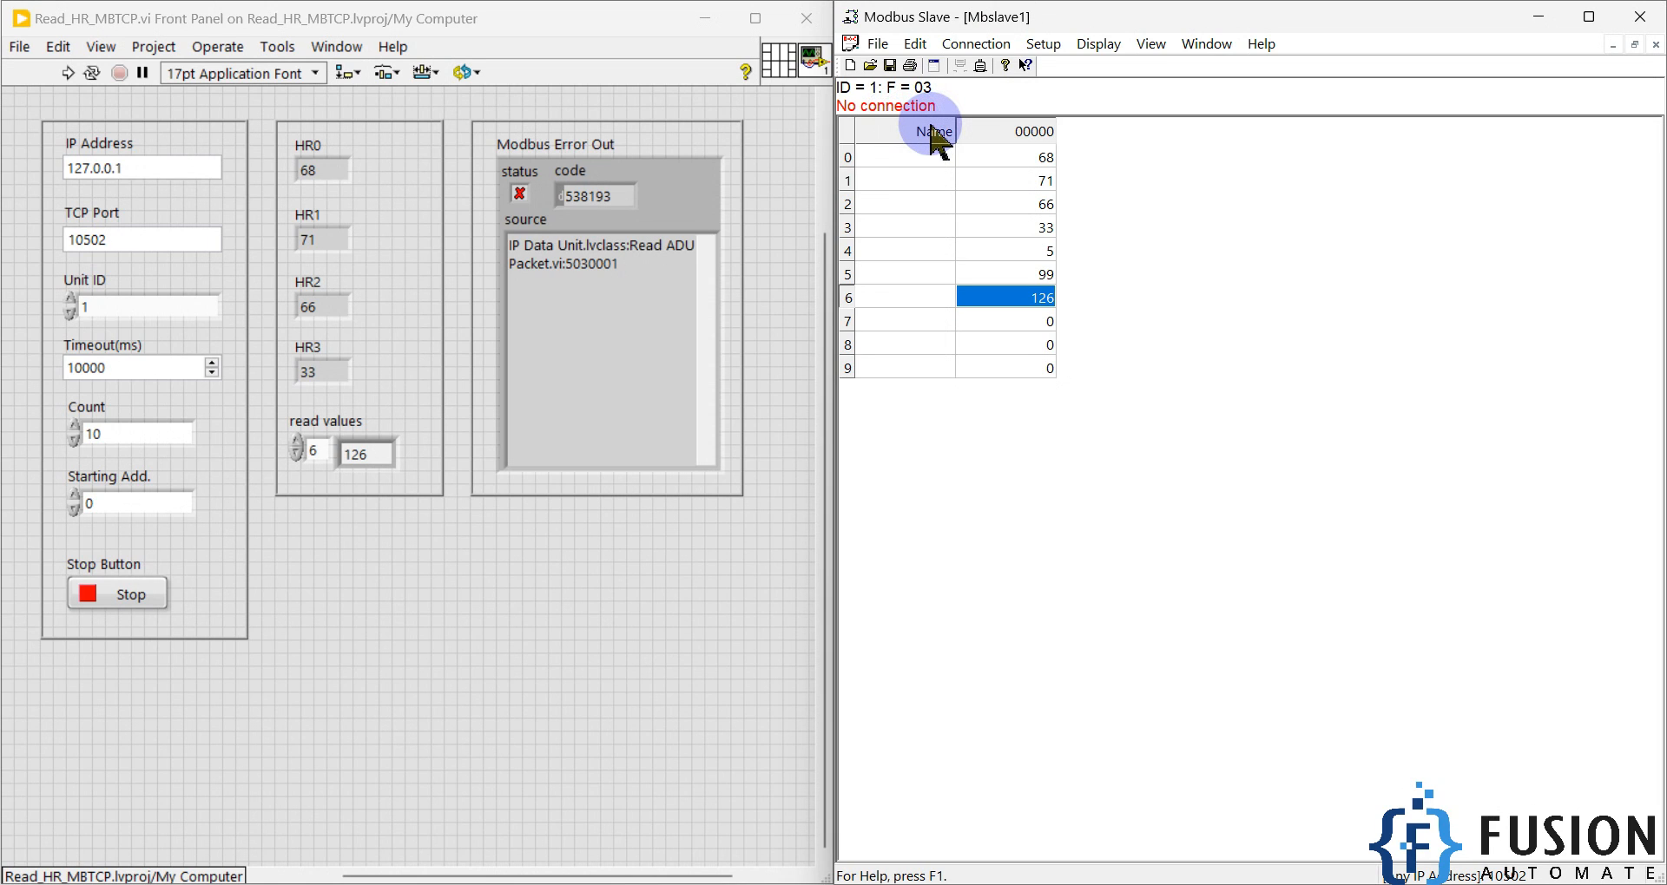
{"action": "left_click", "coordinate": [495, 660]}
{"action": "left_click", "coordinate": [68, 72]}
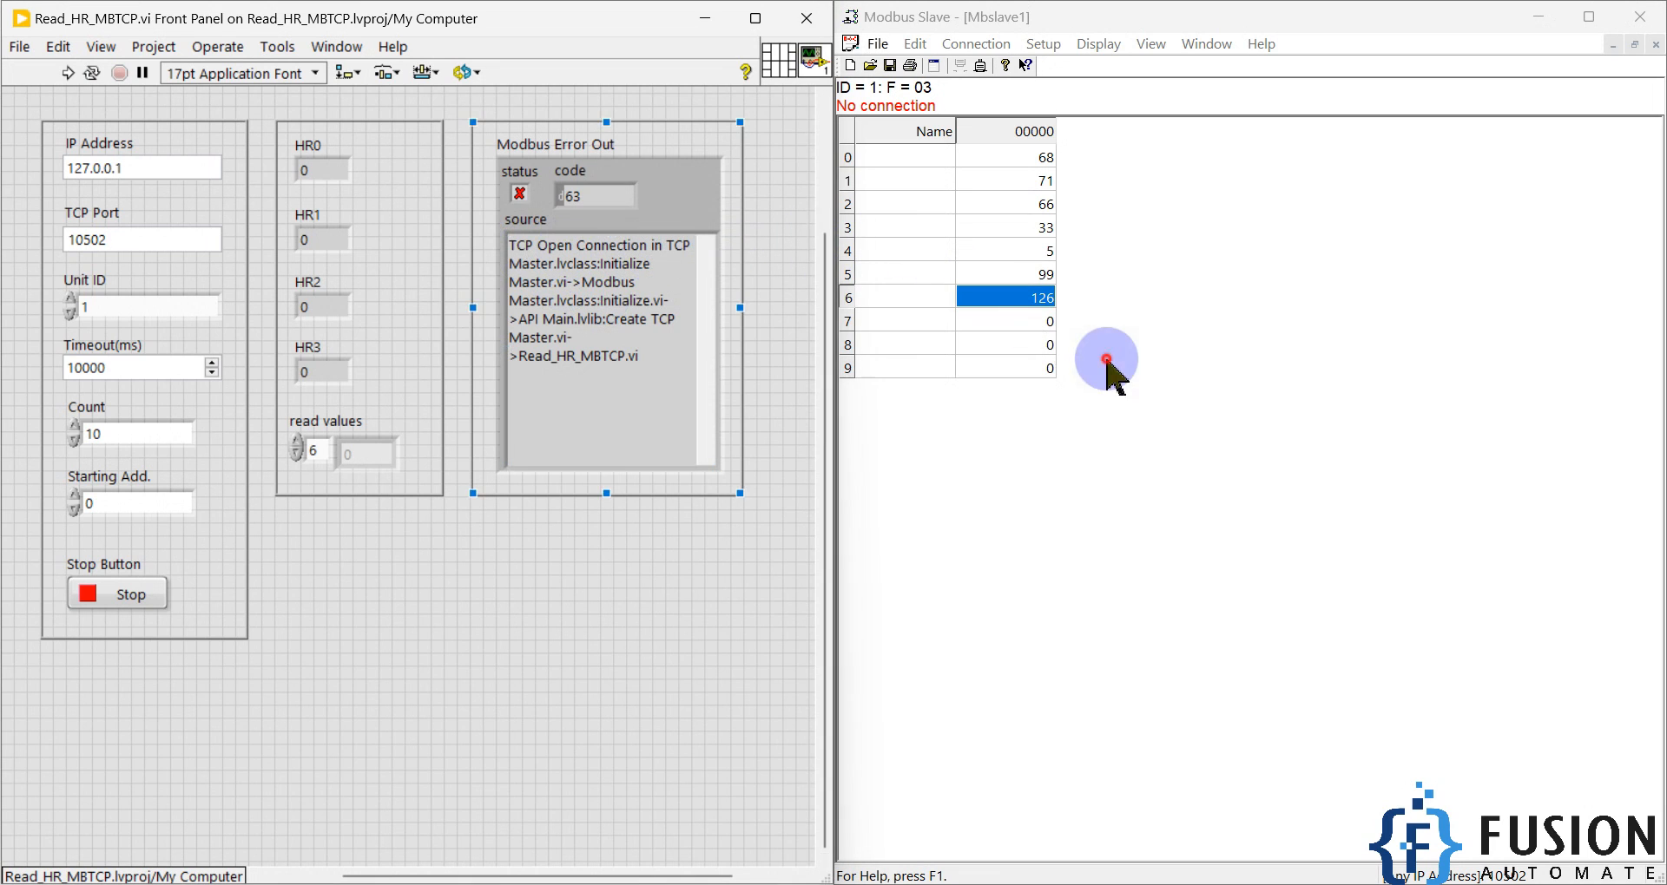
Examine the source text in Modbus Error Out from running the VI without a server connection.
{"action": "left_click", "coordinate": [1171, 459]}
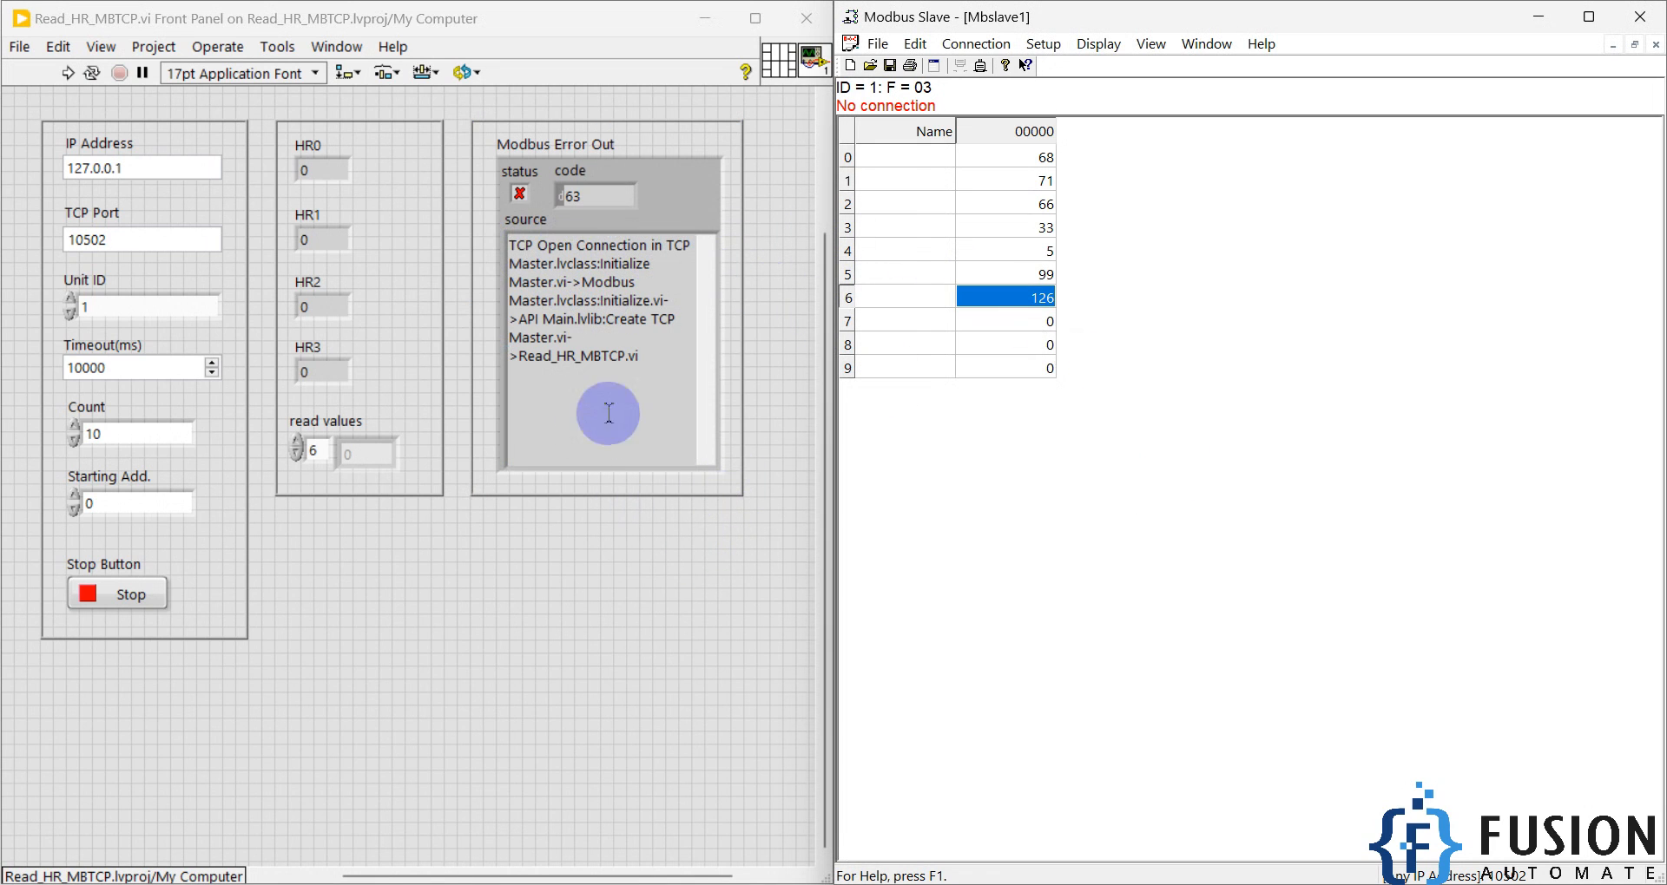
{"action": "left_click_drag", "start_coordinate": [662, 364], "coordinate": [512, 240]}
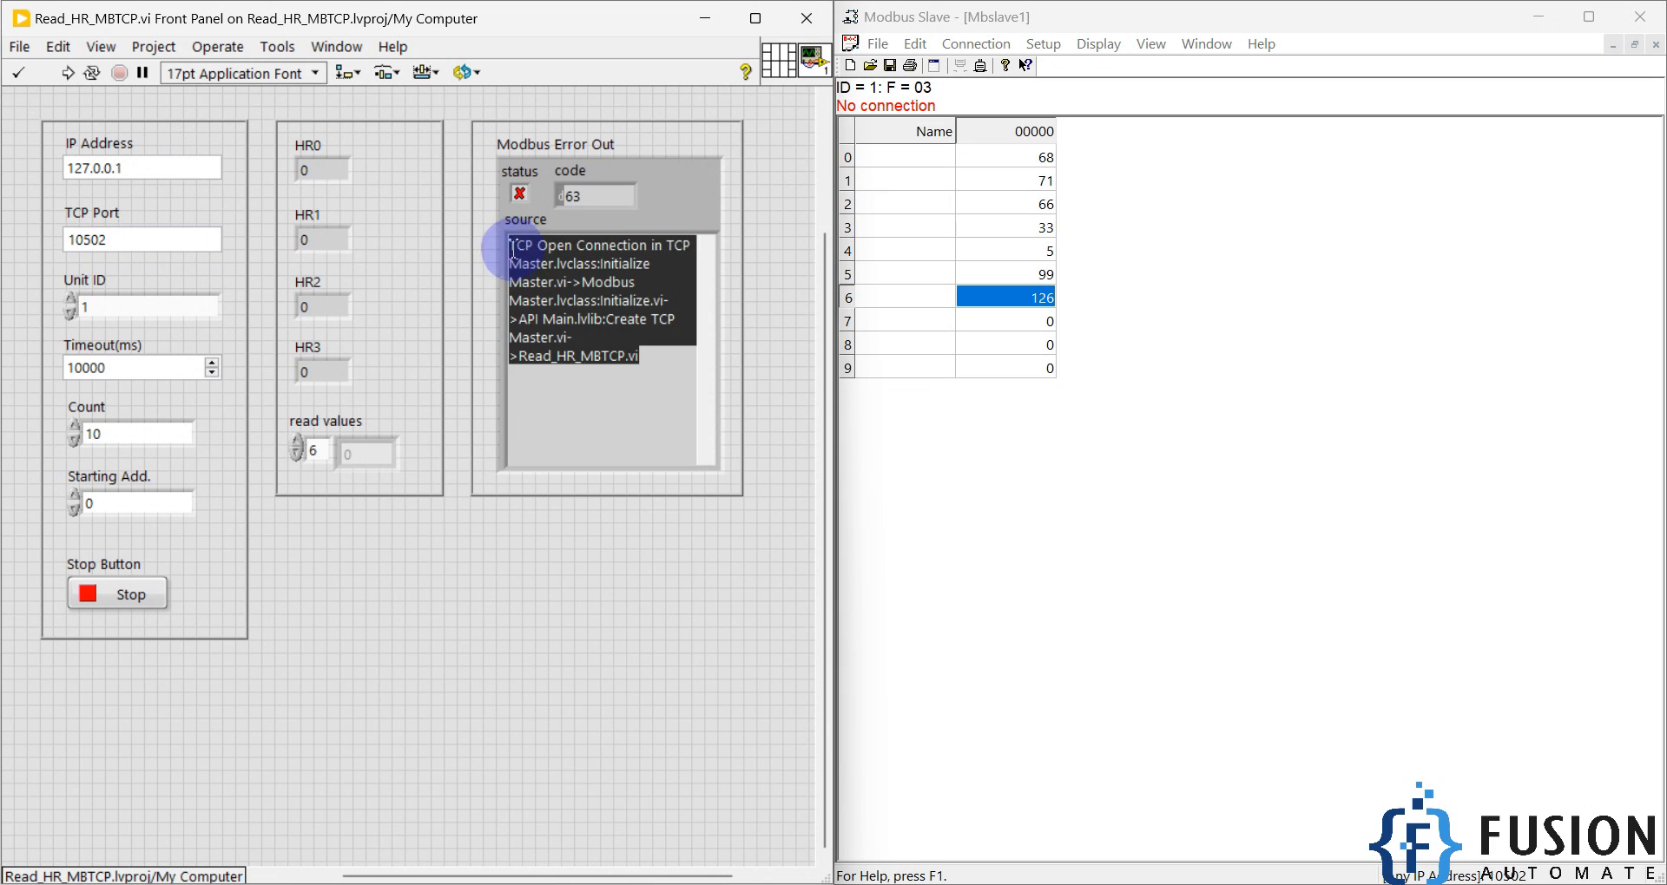
{"action": "left_click", "coordinate": [643, 428]}
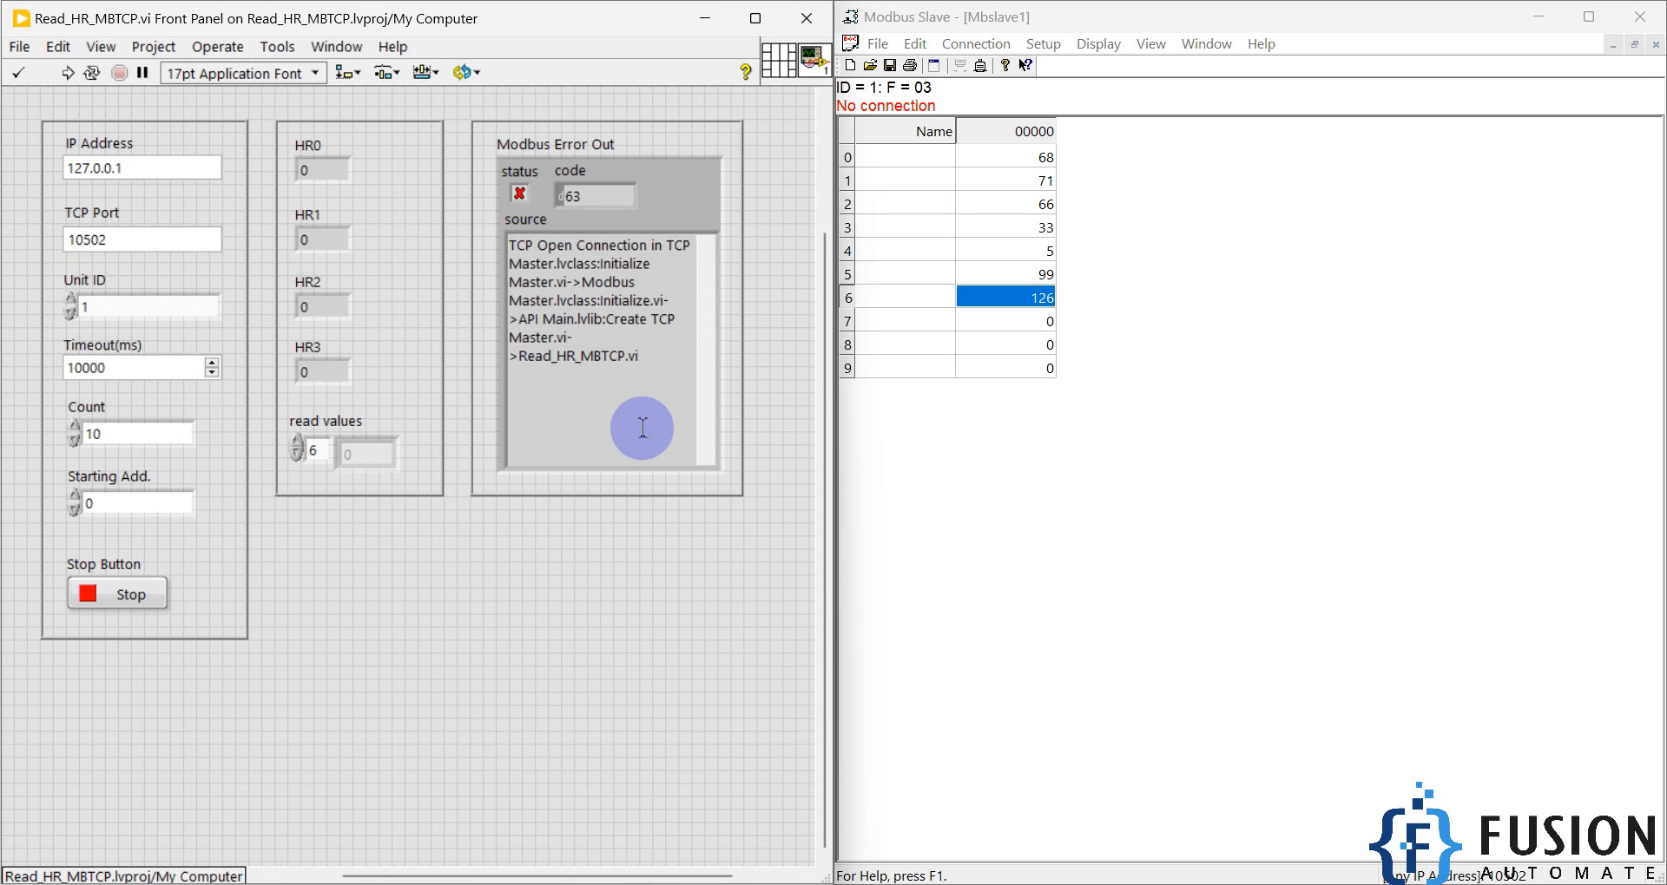
Reconnect Modbus Slave over Modbus TCP/IP on port 10502 and run the VI again.
{"action": "left_click", "coordinate": [979, 57]}
{"action": "left_click", "coordinate": [976, 43]}
{"action": "left_click", "coordinate": [998, 69]}
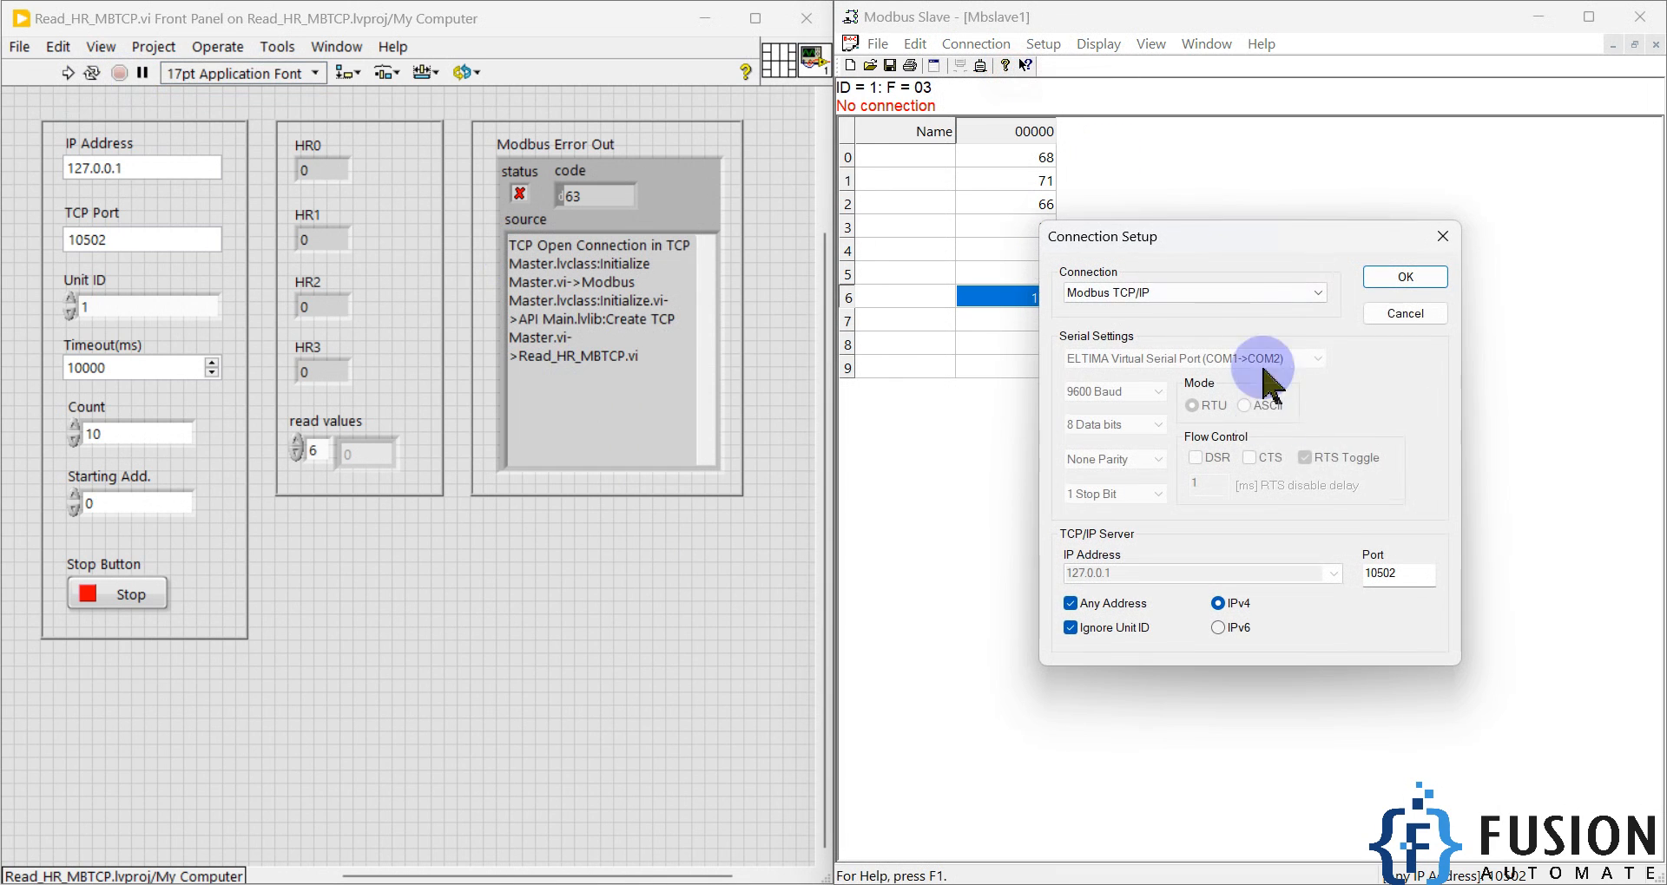
{"action": "left_click", "coordinate": [1397, 279]}
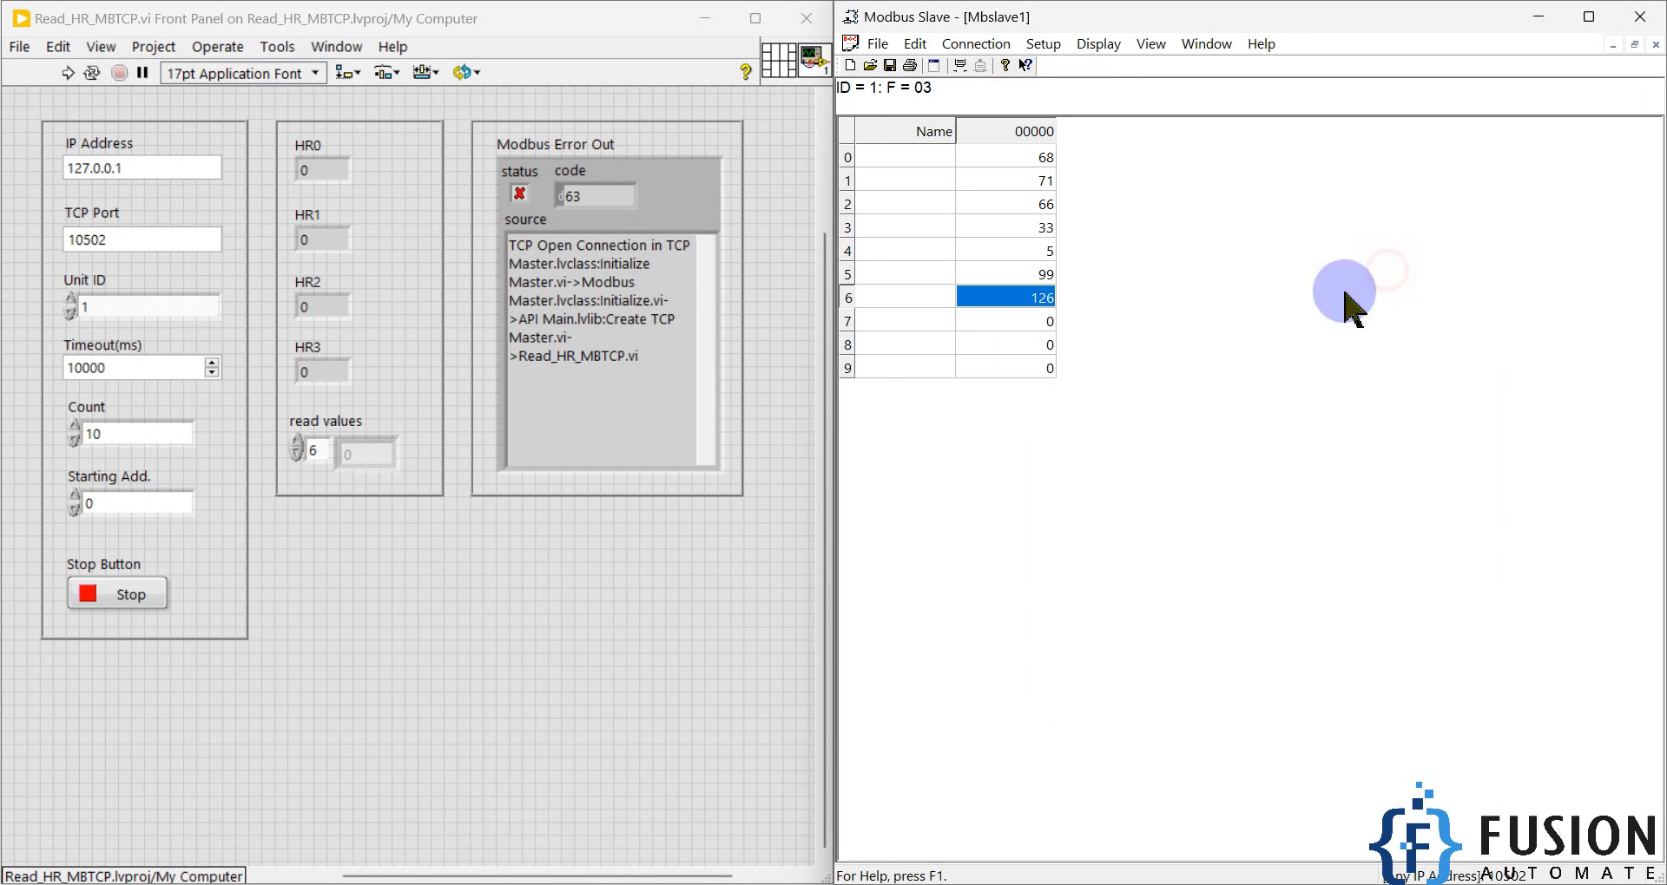
{"action": "left_click", "coordinate": [66, 73]}
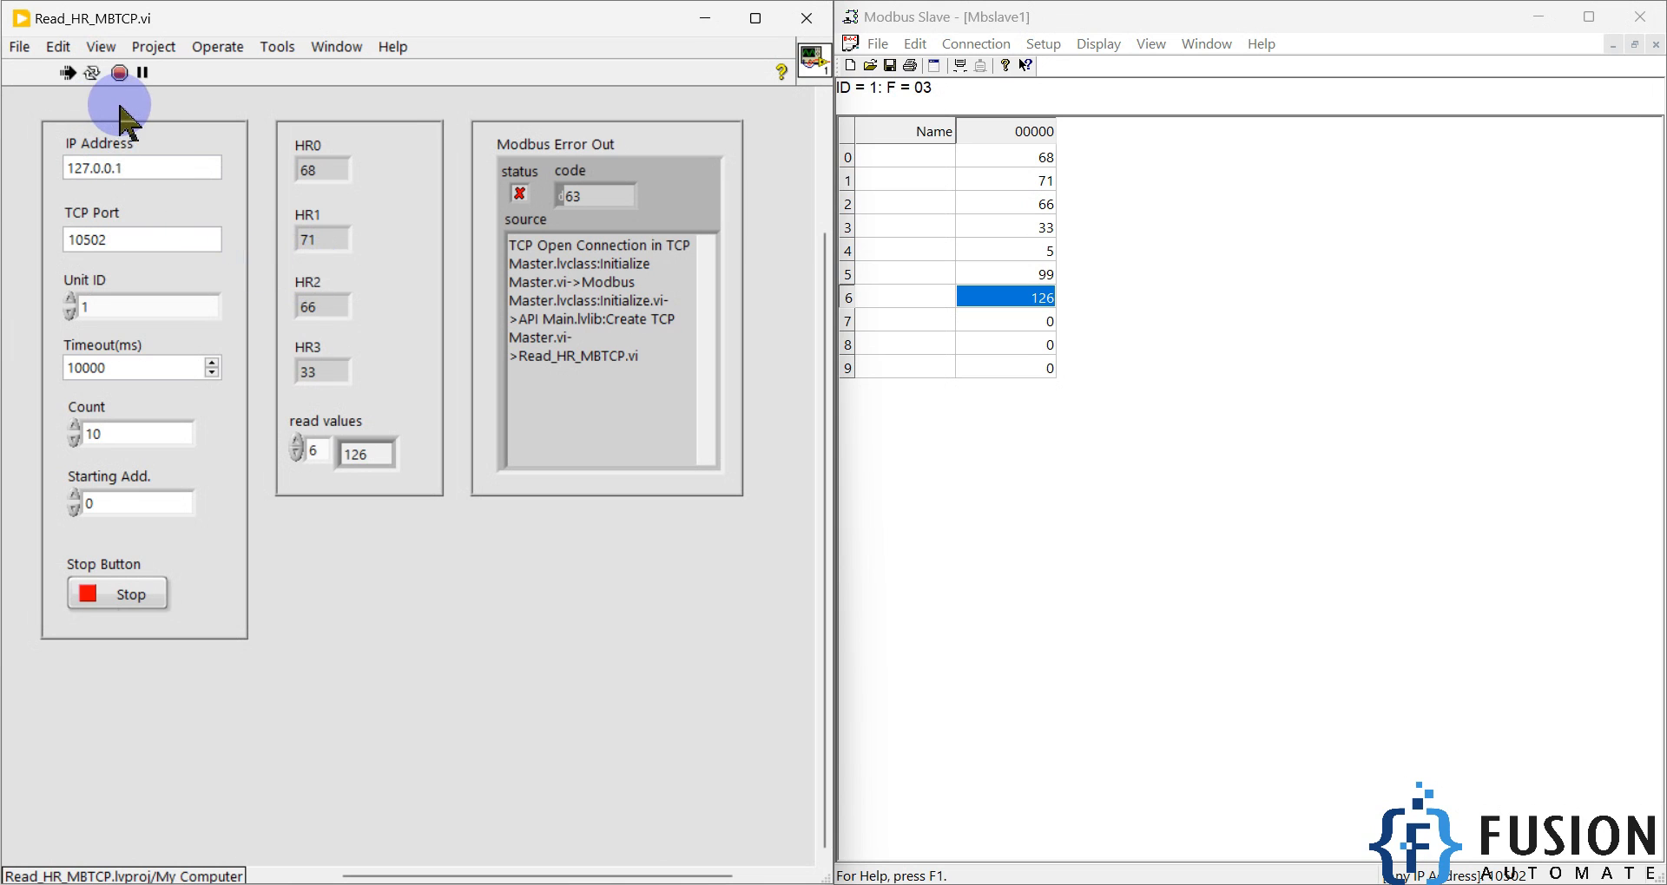
Make holding register 0 in Modbus Slave increment automatically while the VI is reading it.
{"action": "double_click", "coordinate": [1016, 157]}
{"action": "type", "text": "70"}
{"action": "left_click", "coordinate": [1383, 440]}
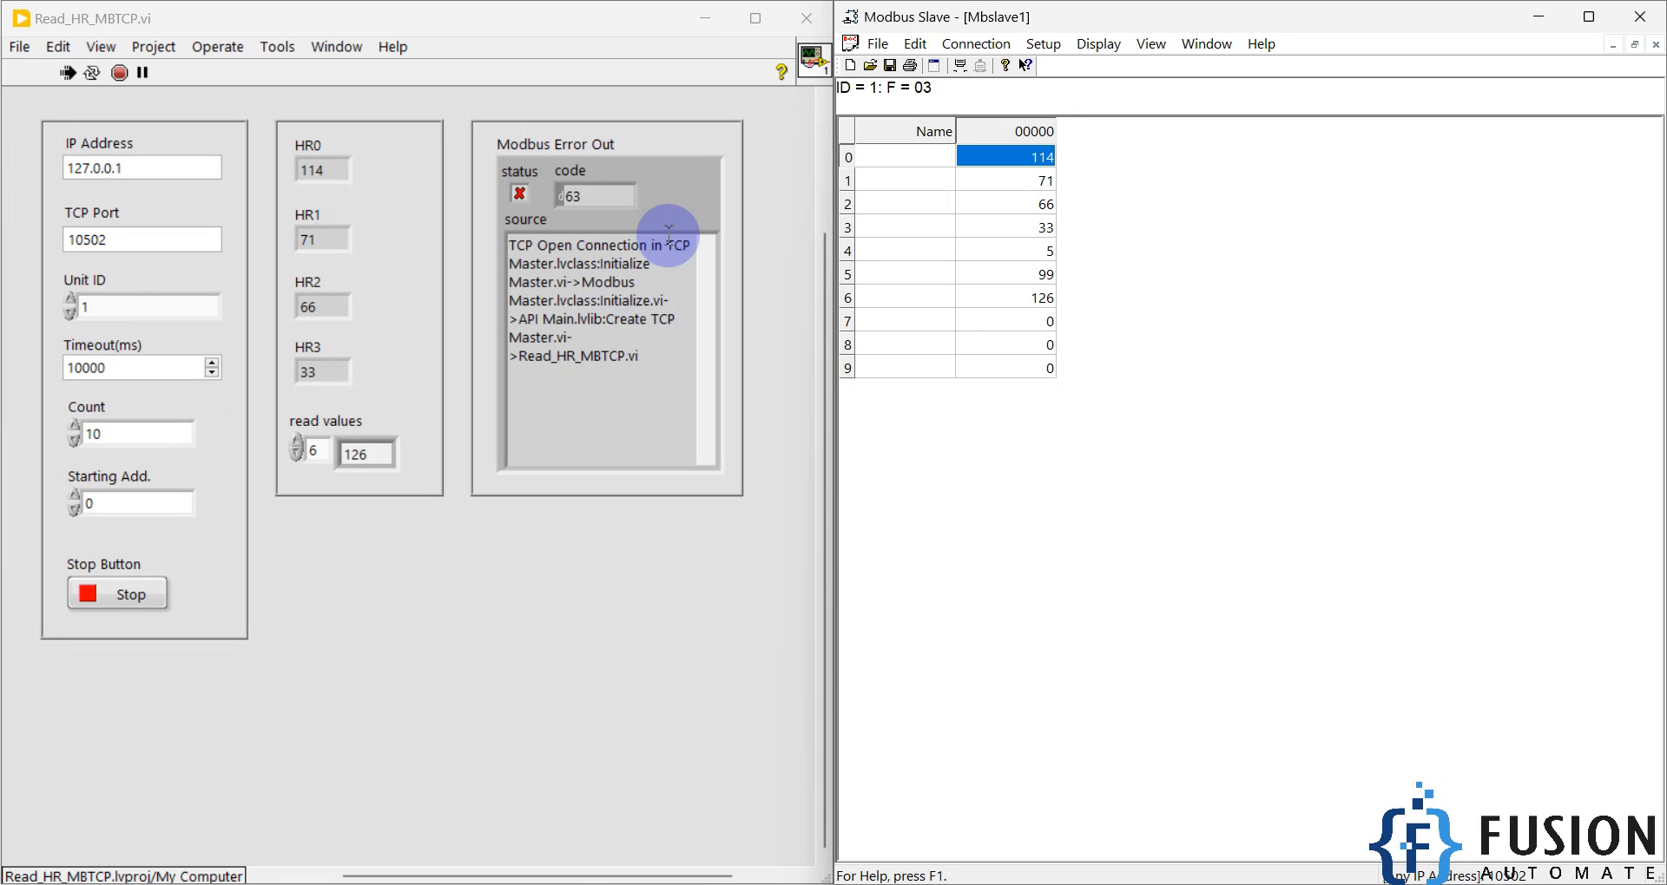
Examine the source text in Modbus Error Out while the VI is running with the server connected.
{"action": "left_click_drag", "start_coordinate": [654, 357], "coordinate": [510, 246]}
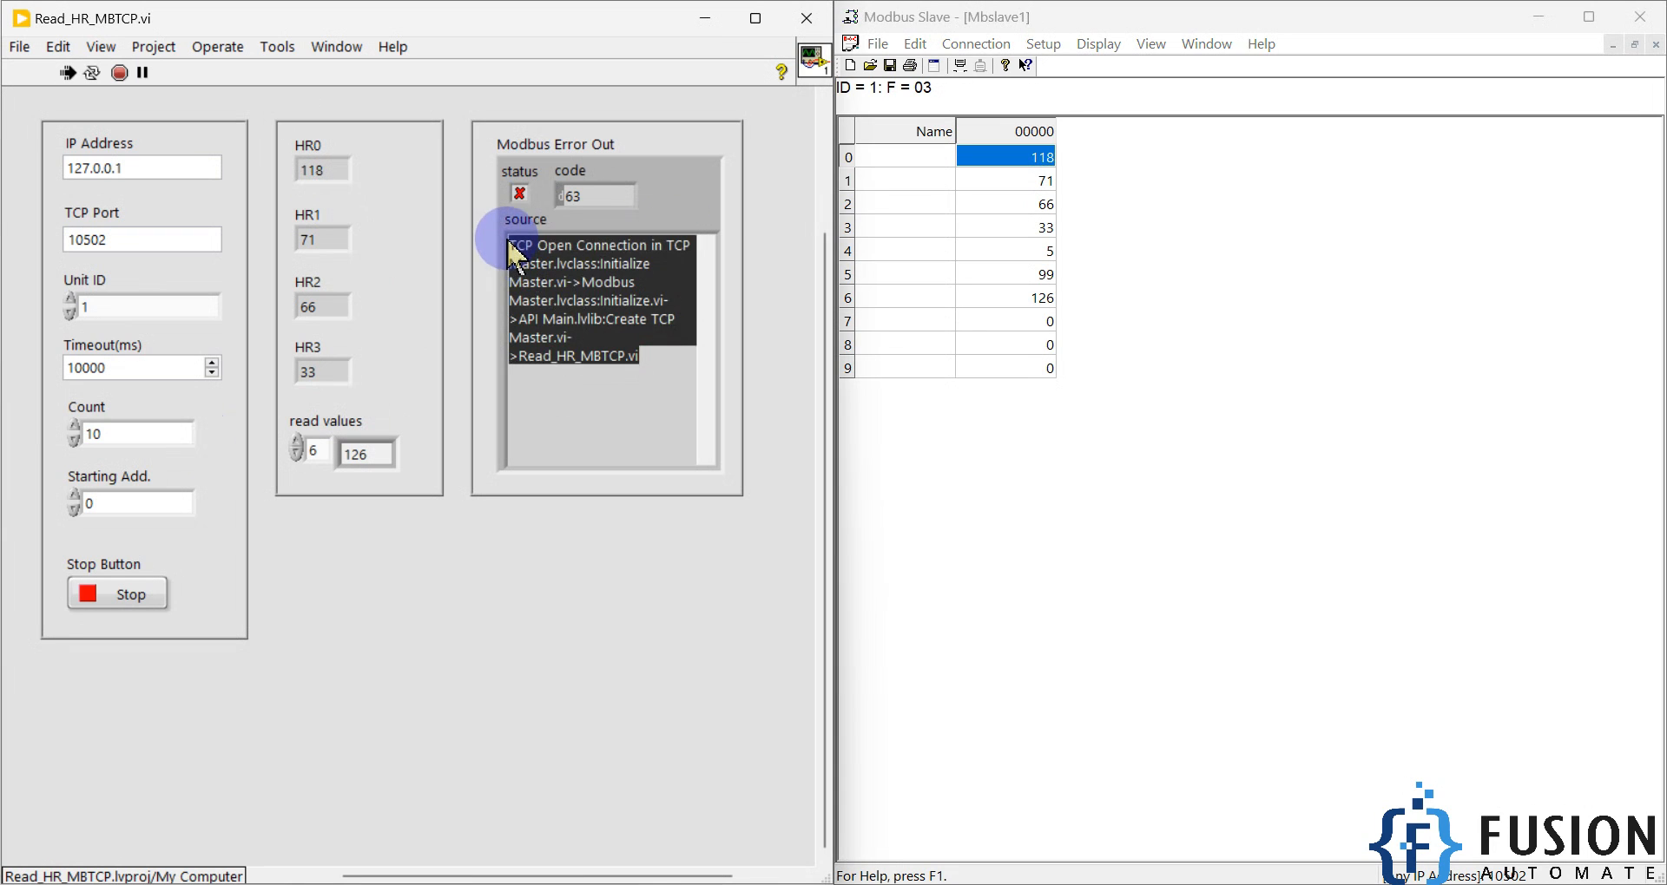
{"action": "left_click", "coordinate": [628, 282]}
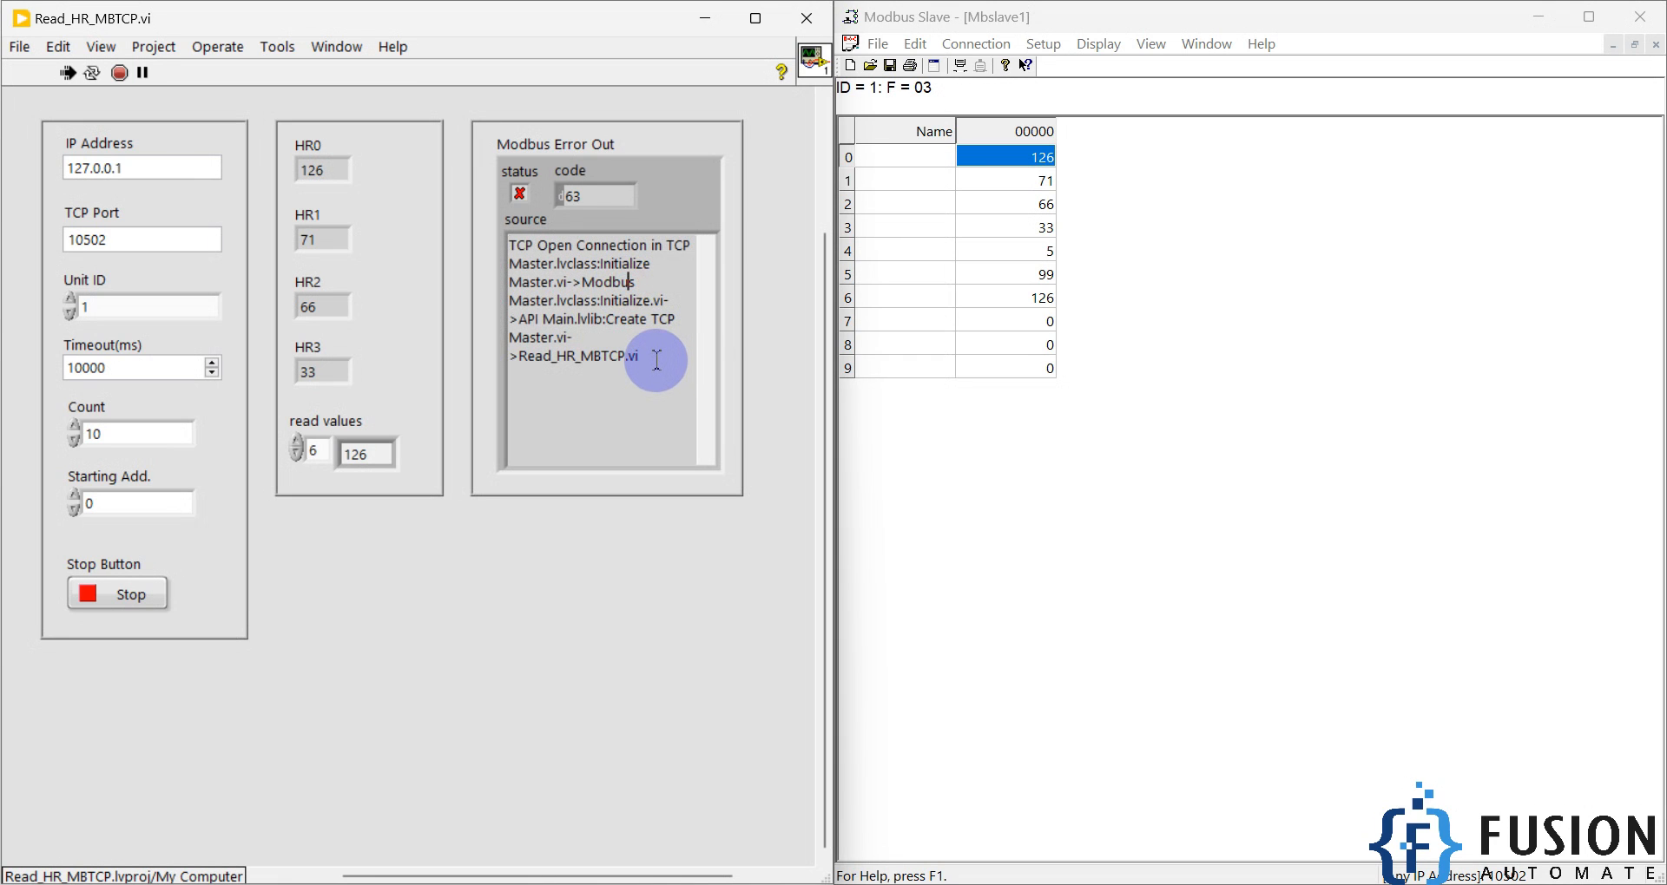
{"action": "left_click_drag", "start_coordinate": [656, 361], "coordinate": [483, 232]}
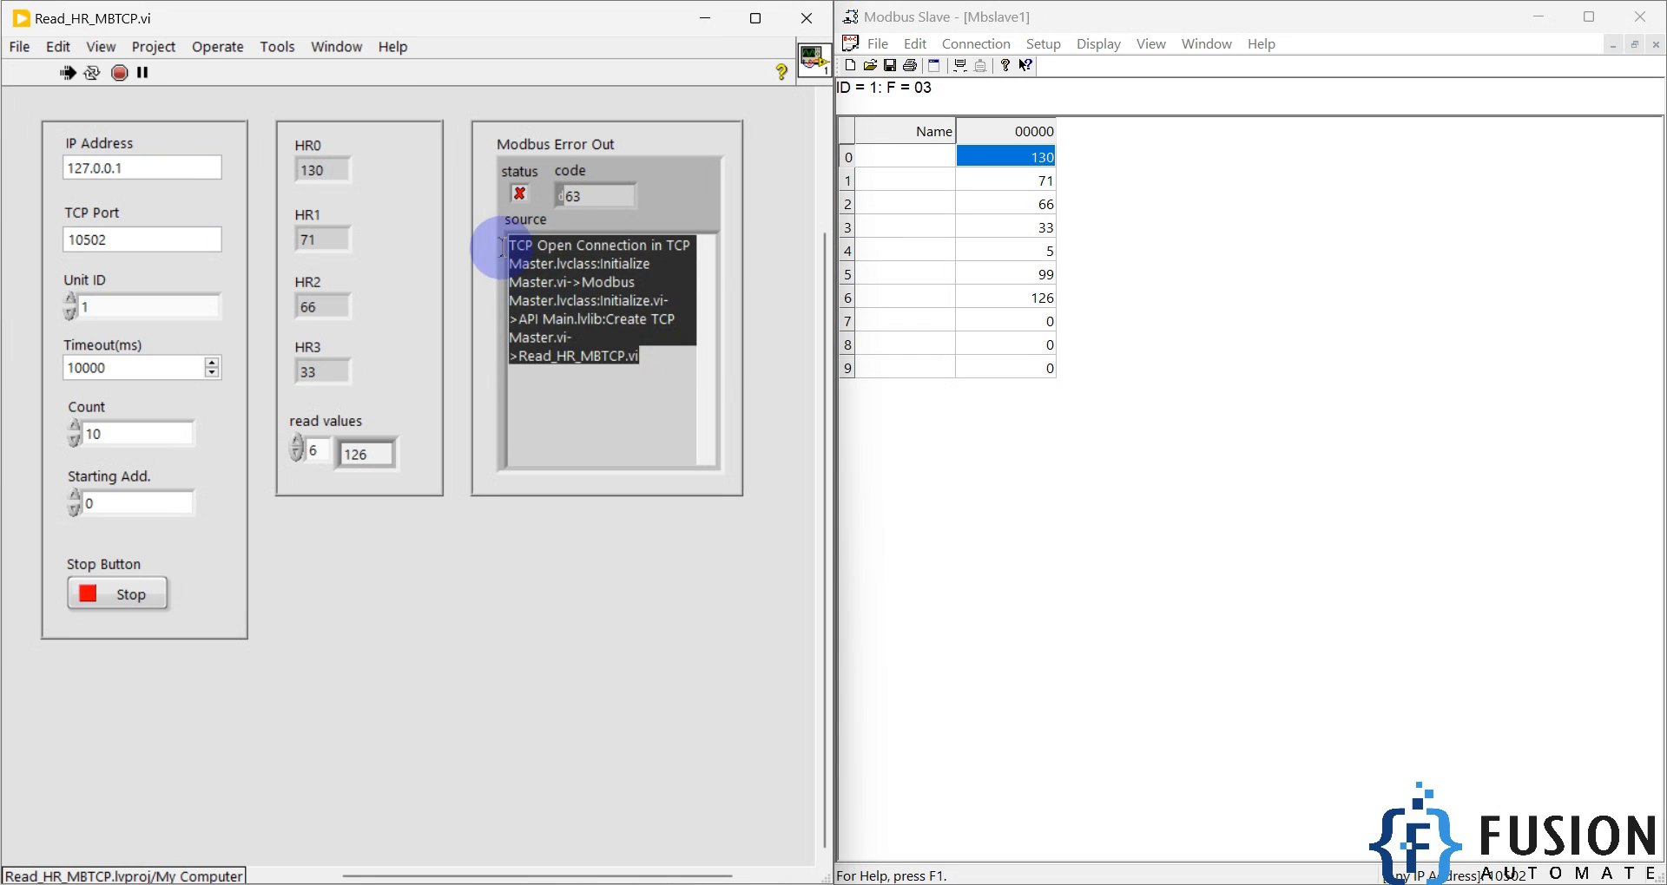
{"action": "left_click", "coordinate": [572, 282]}
{"action": "left_click", "coordinate": [983, 447]}
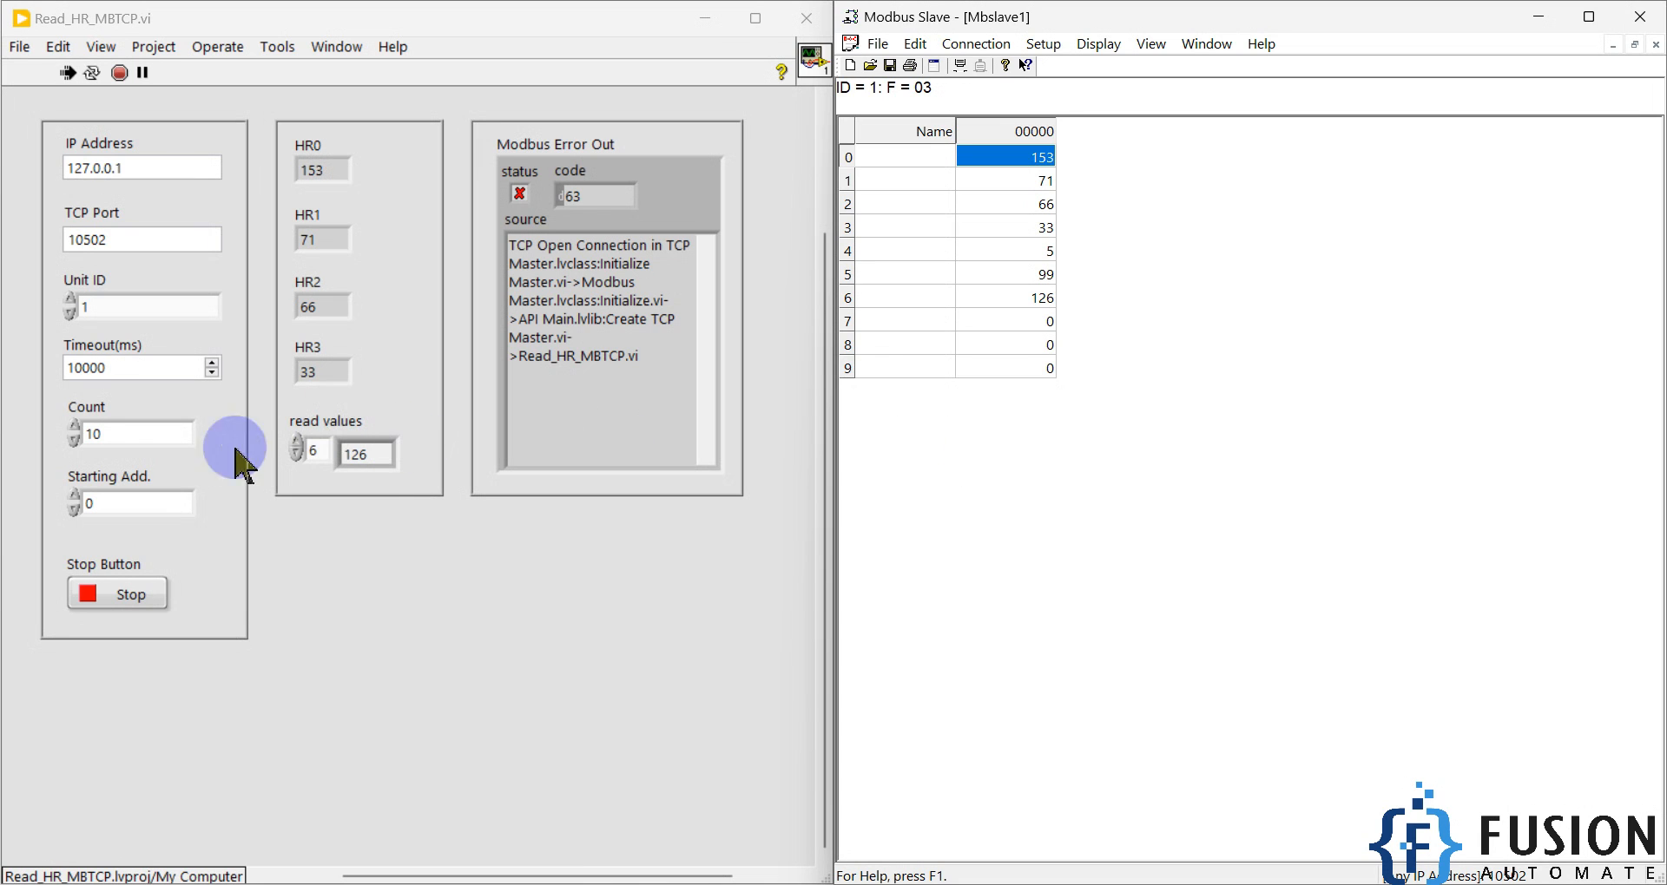
Check the VI's Count and Unit ID inputs without changing them.
{"action": "left_click", "coordinate": [112, 436]}
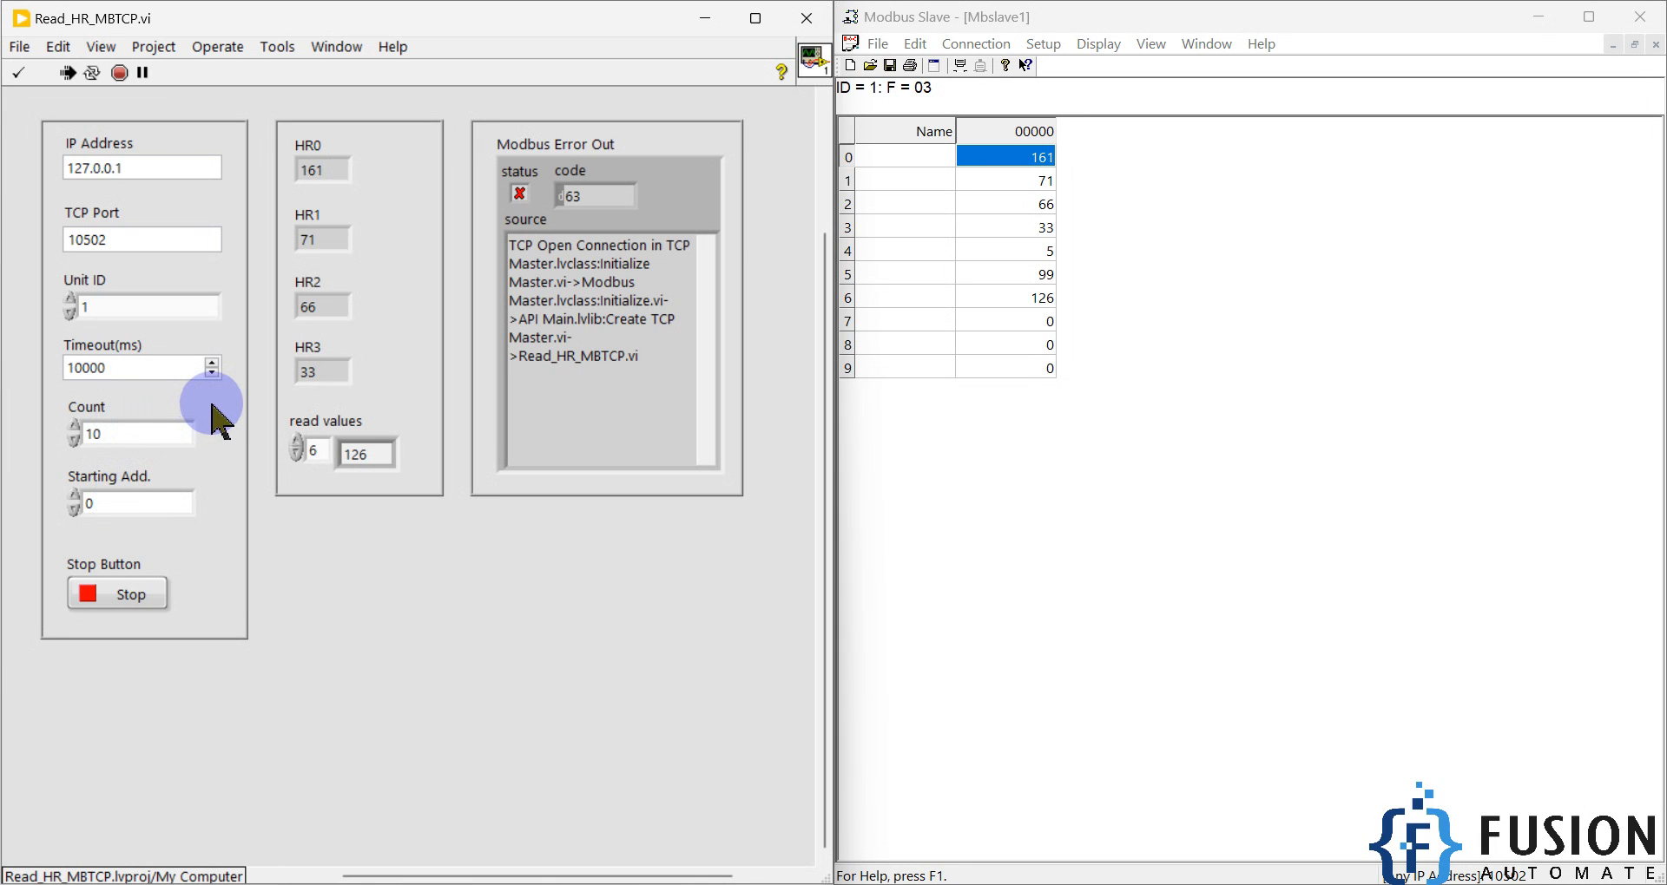
{"action": "left_click_drag", "start_coordinate": [82, 302], "coordinate": [132, 312]}
{"action": "left_click", "coordinate": [132, 312]}
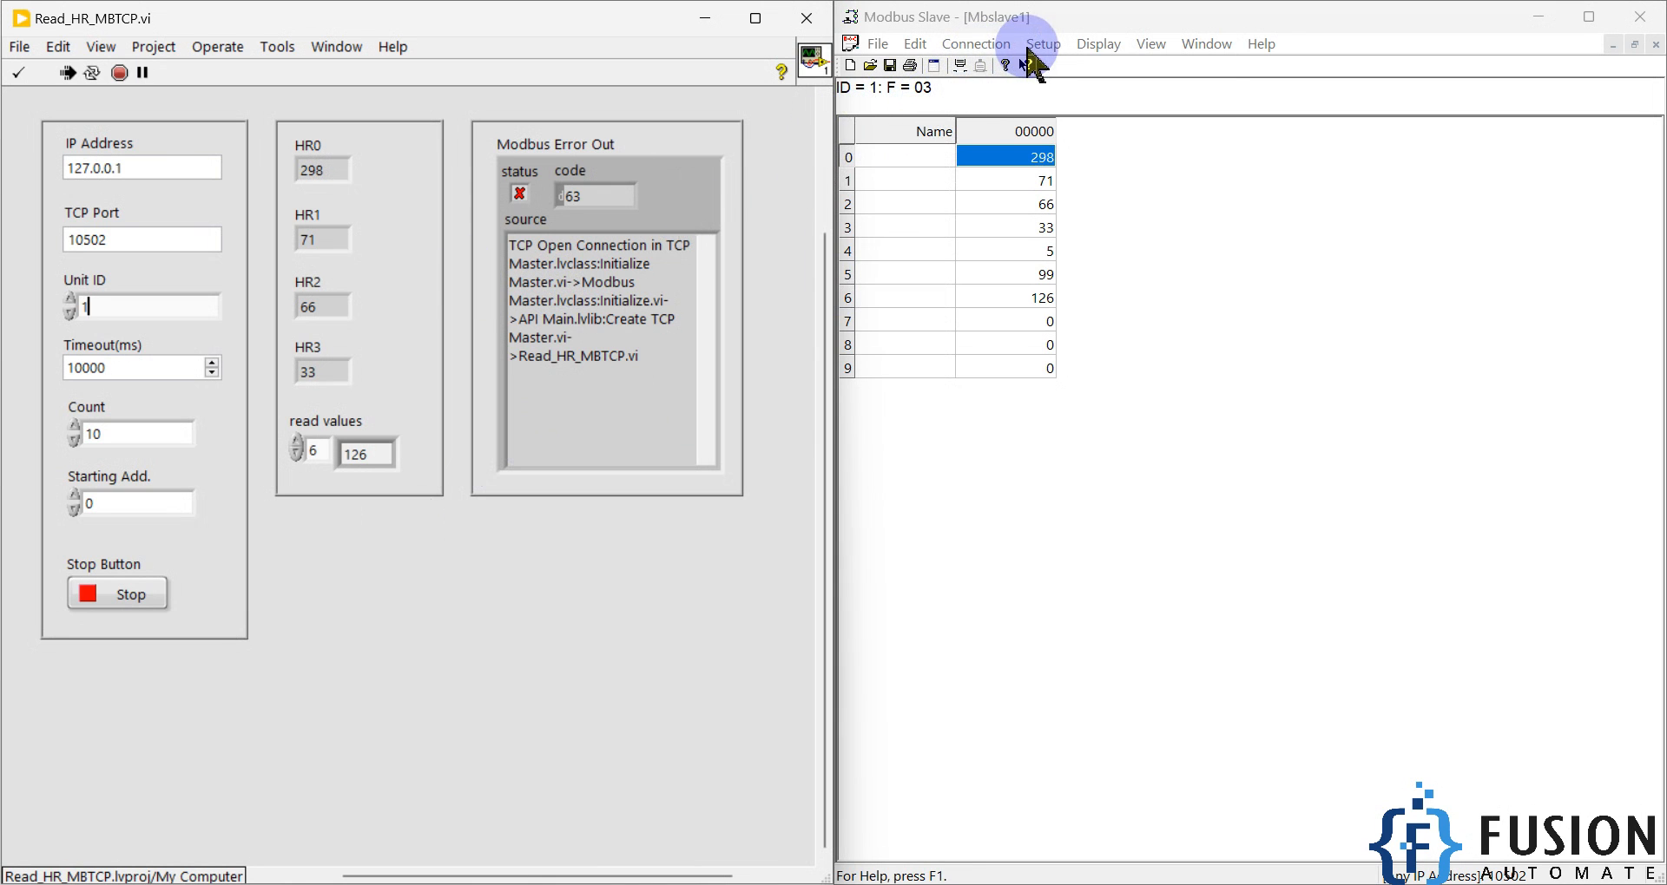
Change the Modbus Slave definition's function to 04 Input Registers (3x) while the VI is running and examine Modbus Error Out.
{"action": "left_click", "coordinate": [1035, 45]}
{"action": "left_click", "coordinate": [1075, 68]}
{"action": "left_click", "coordinate": [1003, 45]}
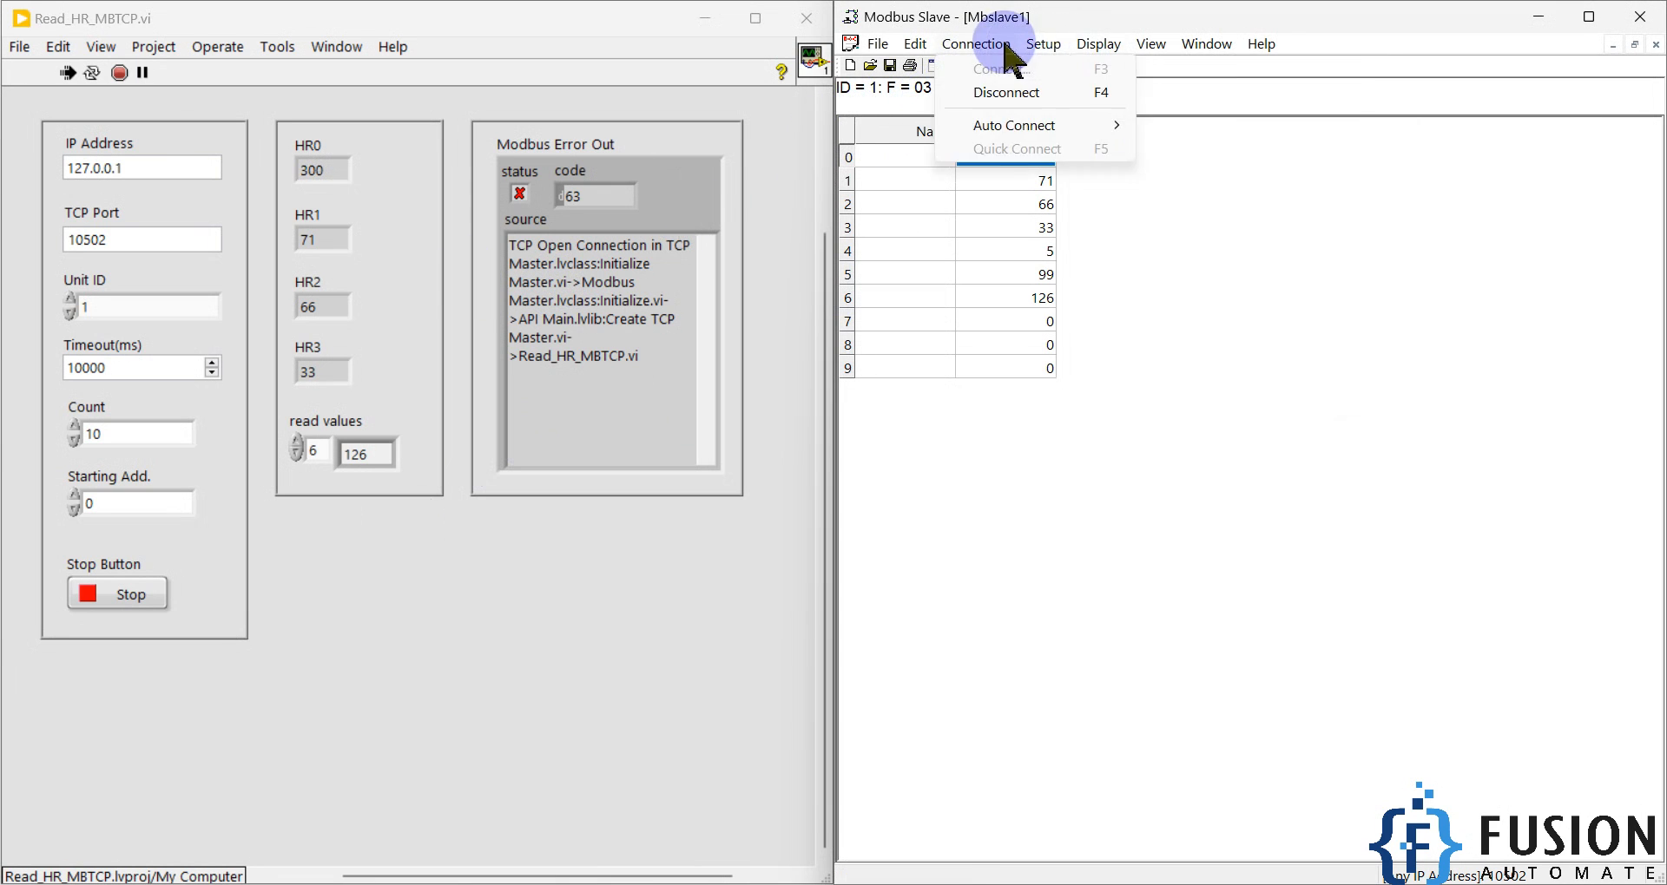
{"action": "mouse_move", "coordinate": [1044, 44]}
{"action": "left_click", "coordinate": [1075, 69]}
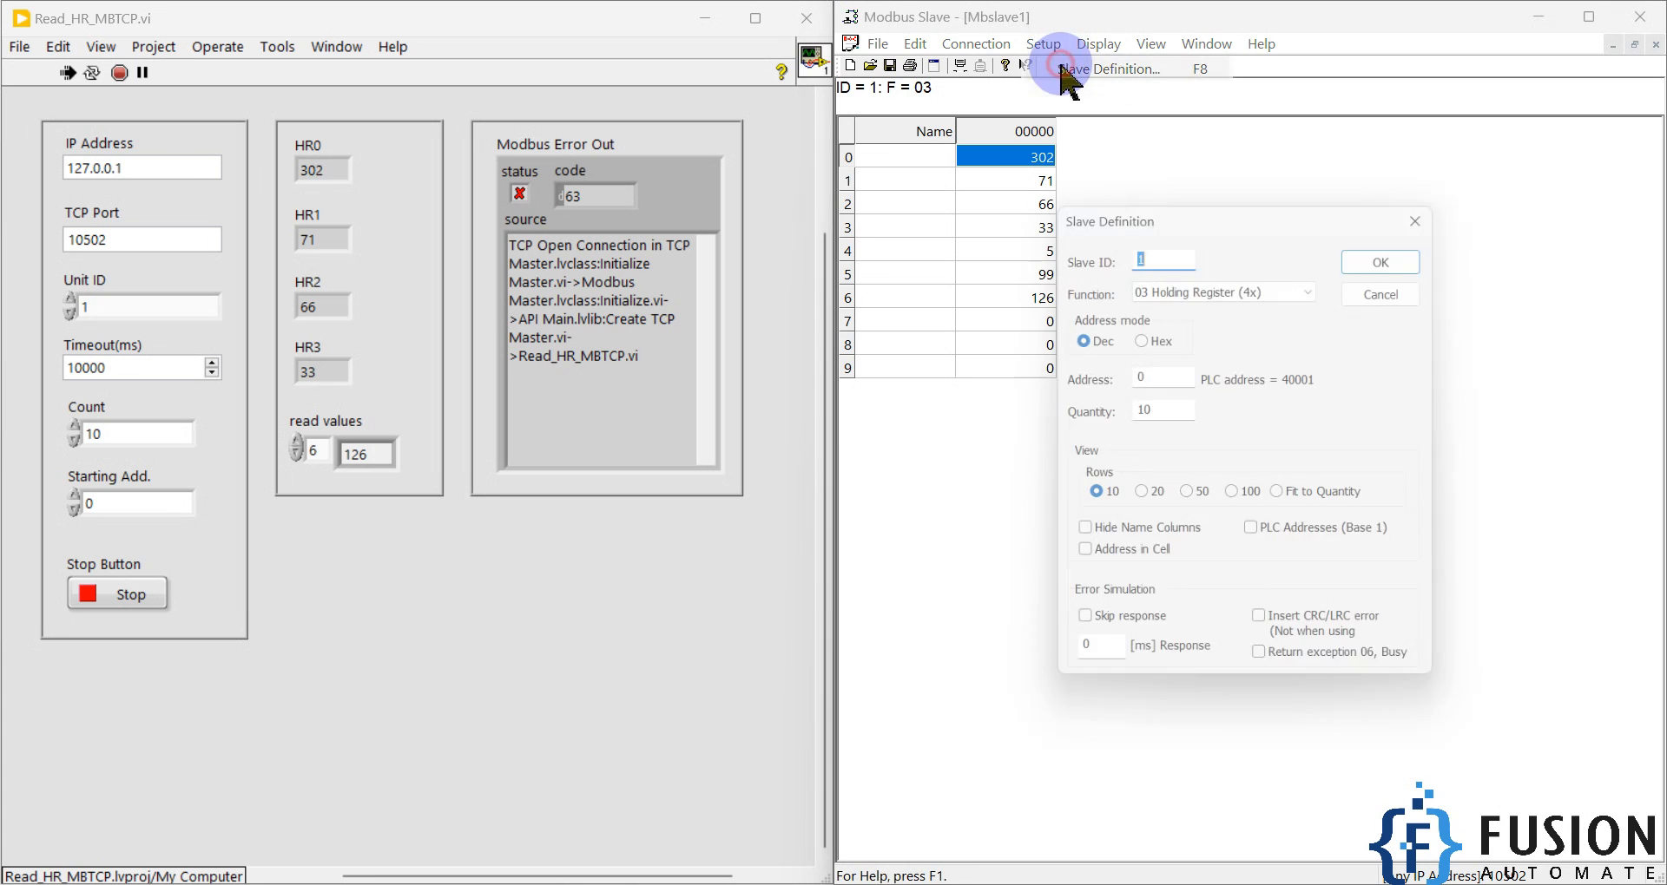
{"action": "left_click", "coordinate": [1254, 283]}
{"action": "left_click", "coordinate": [1211, 339]}
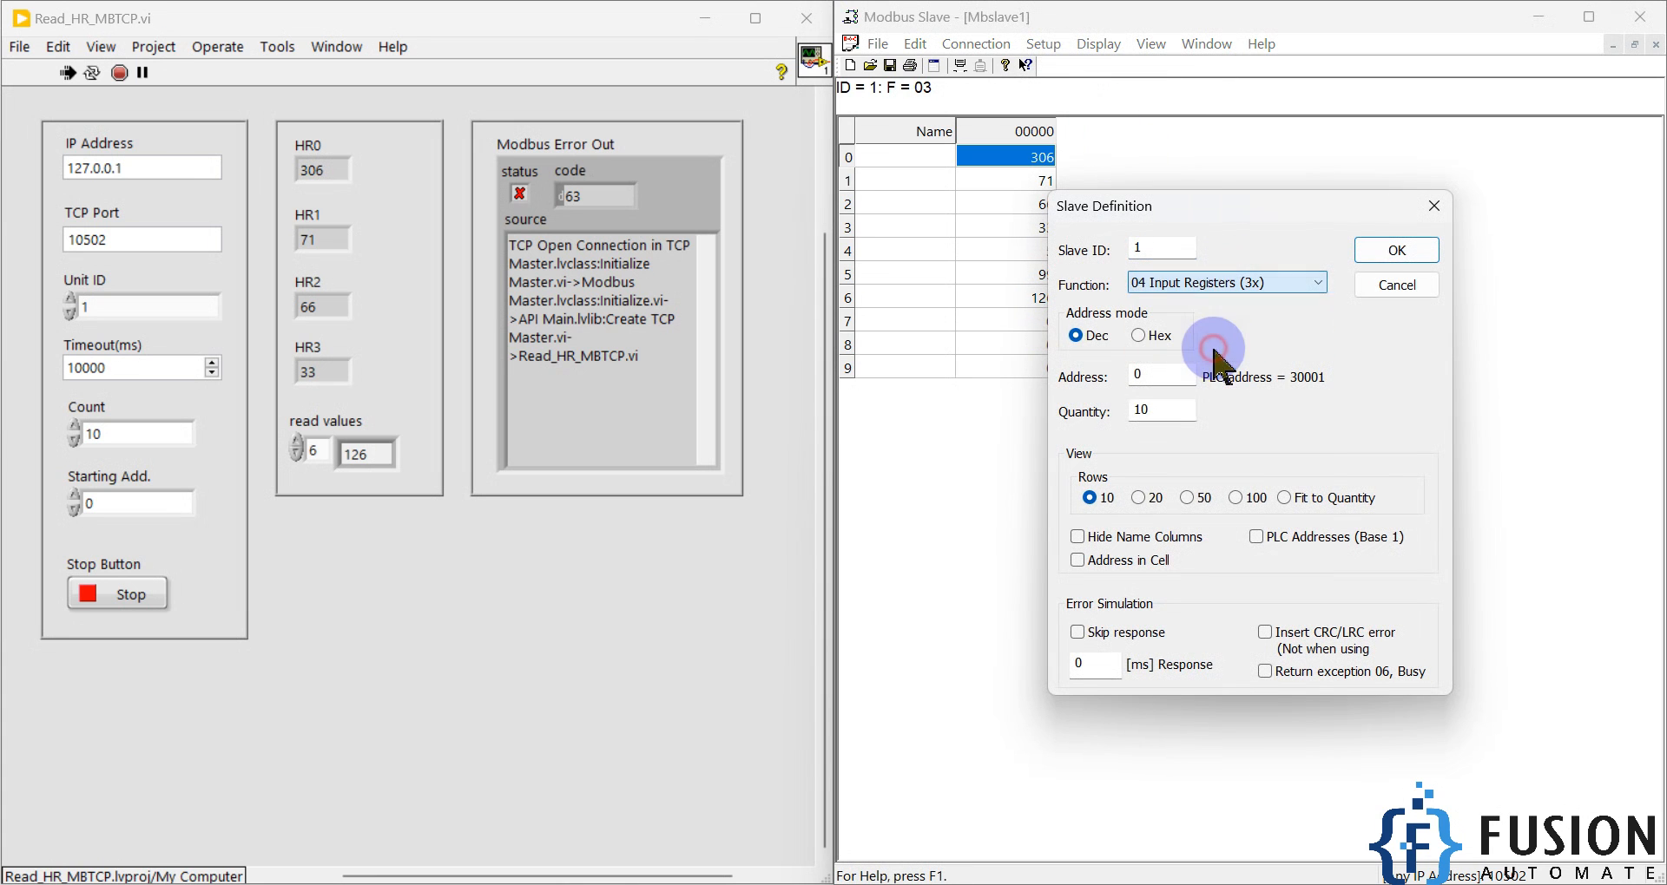
{"action": "left_click", "coordinate": [1391, 250]}
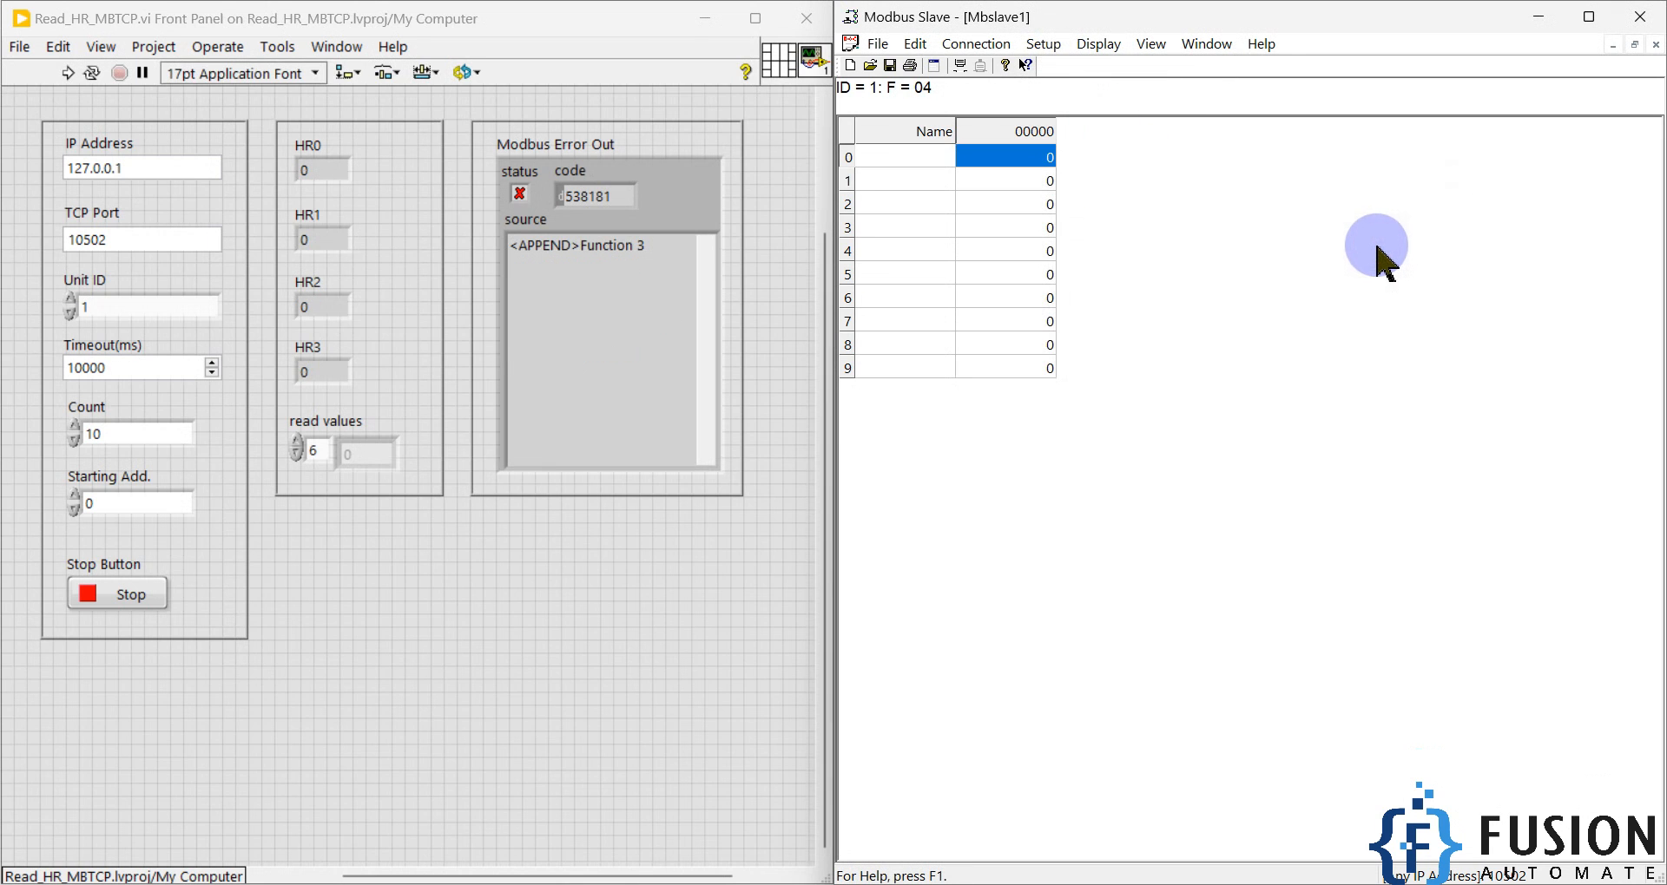
{"action": "left_click", "coordinate": [562, 255]}
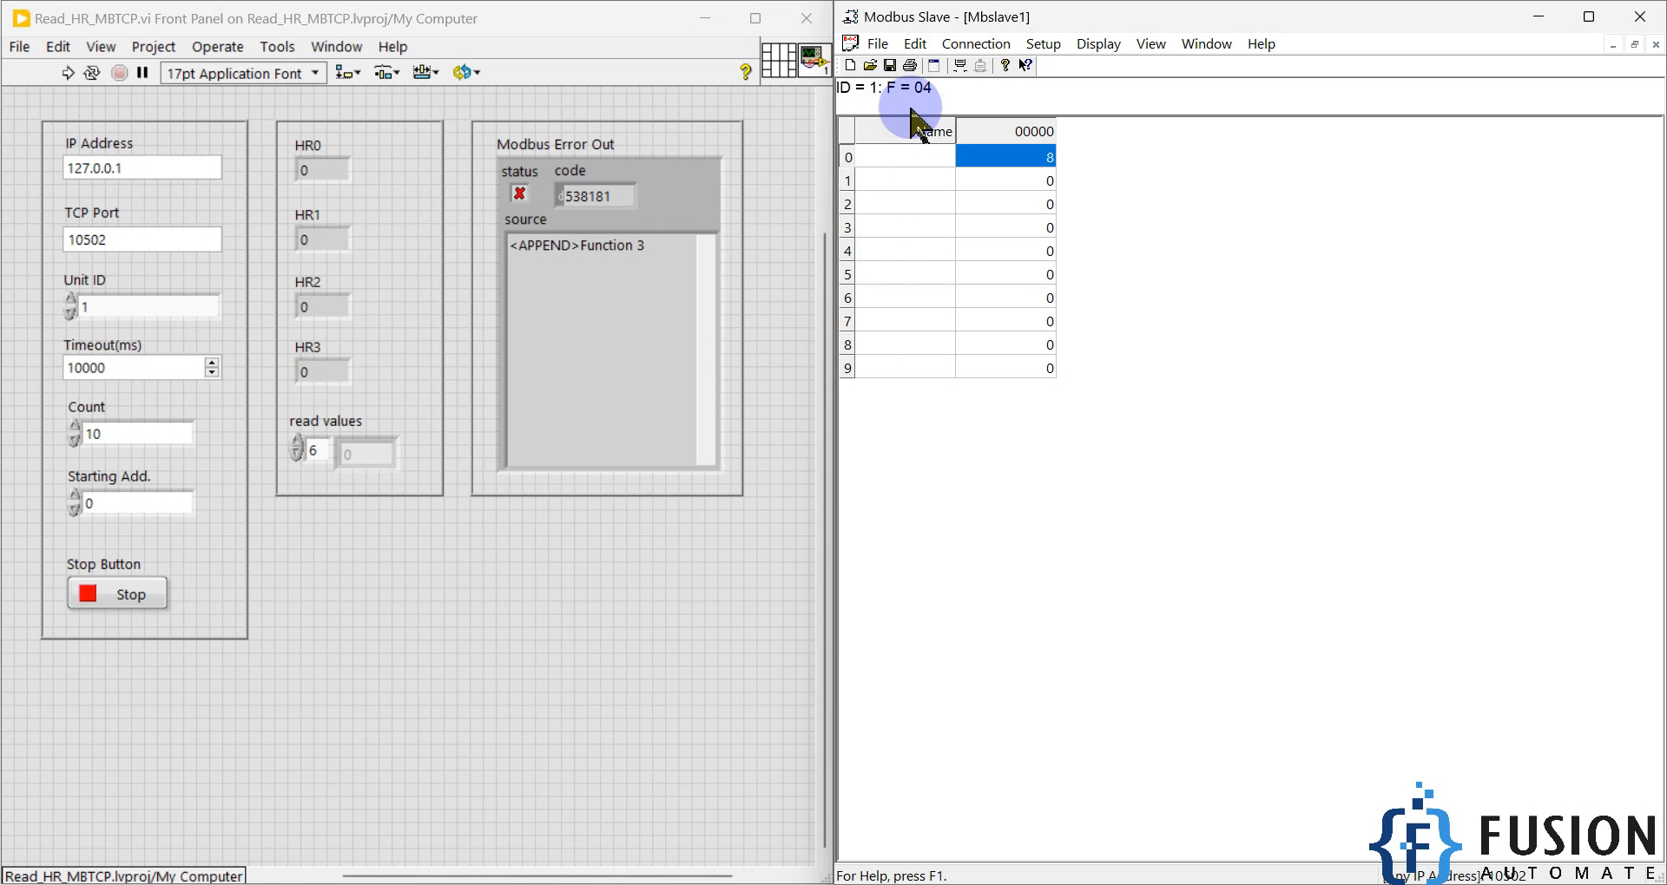
Set the Modbus Slave definition's function back to 03 Holding Register (4x).
{"action": "left_click", "coordinate": [1043, 44]}
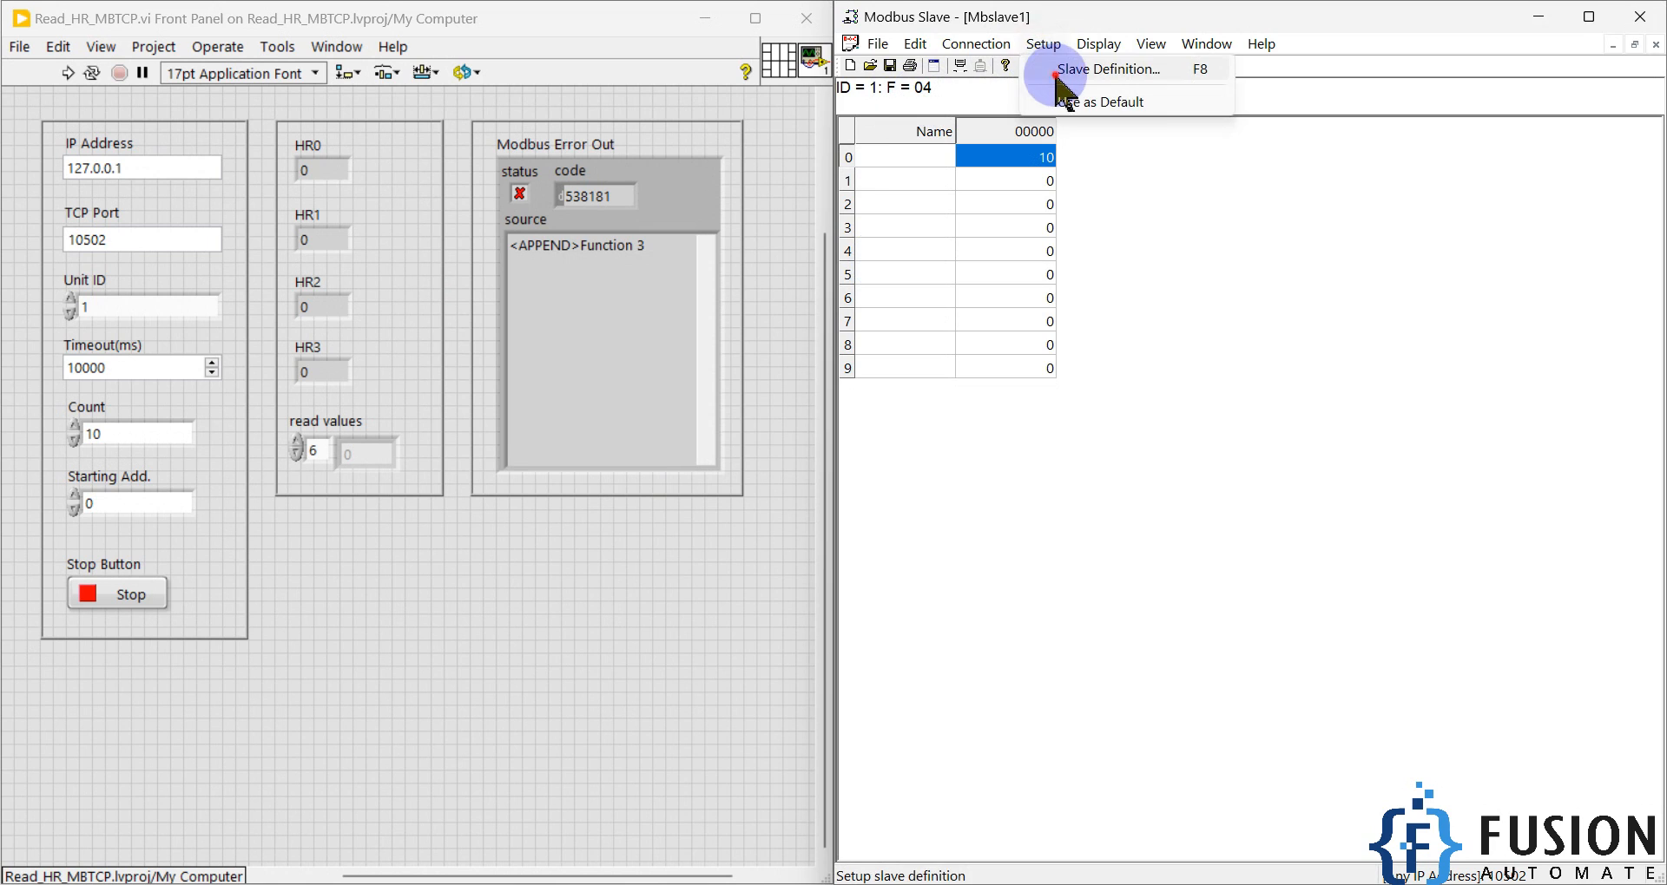
{"action": "left_click", "coordinate": [1064, 65]}
{"action": "left_click", "coordinate": [1206, 294]}
{"action": "left_click", "coordinate": [1226, 331]}
{"action": "left_click", "coordinate": [1372, 254]}
Run the VI again to read the holding registers and show the desktop.
{"action": "left_click", "coordinate": [69, 75]}
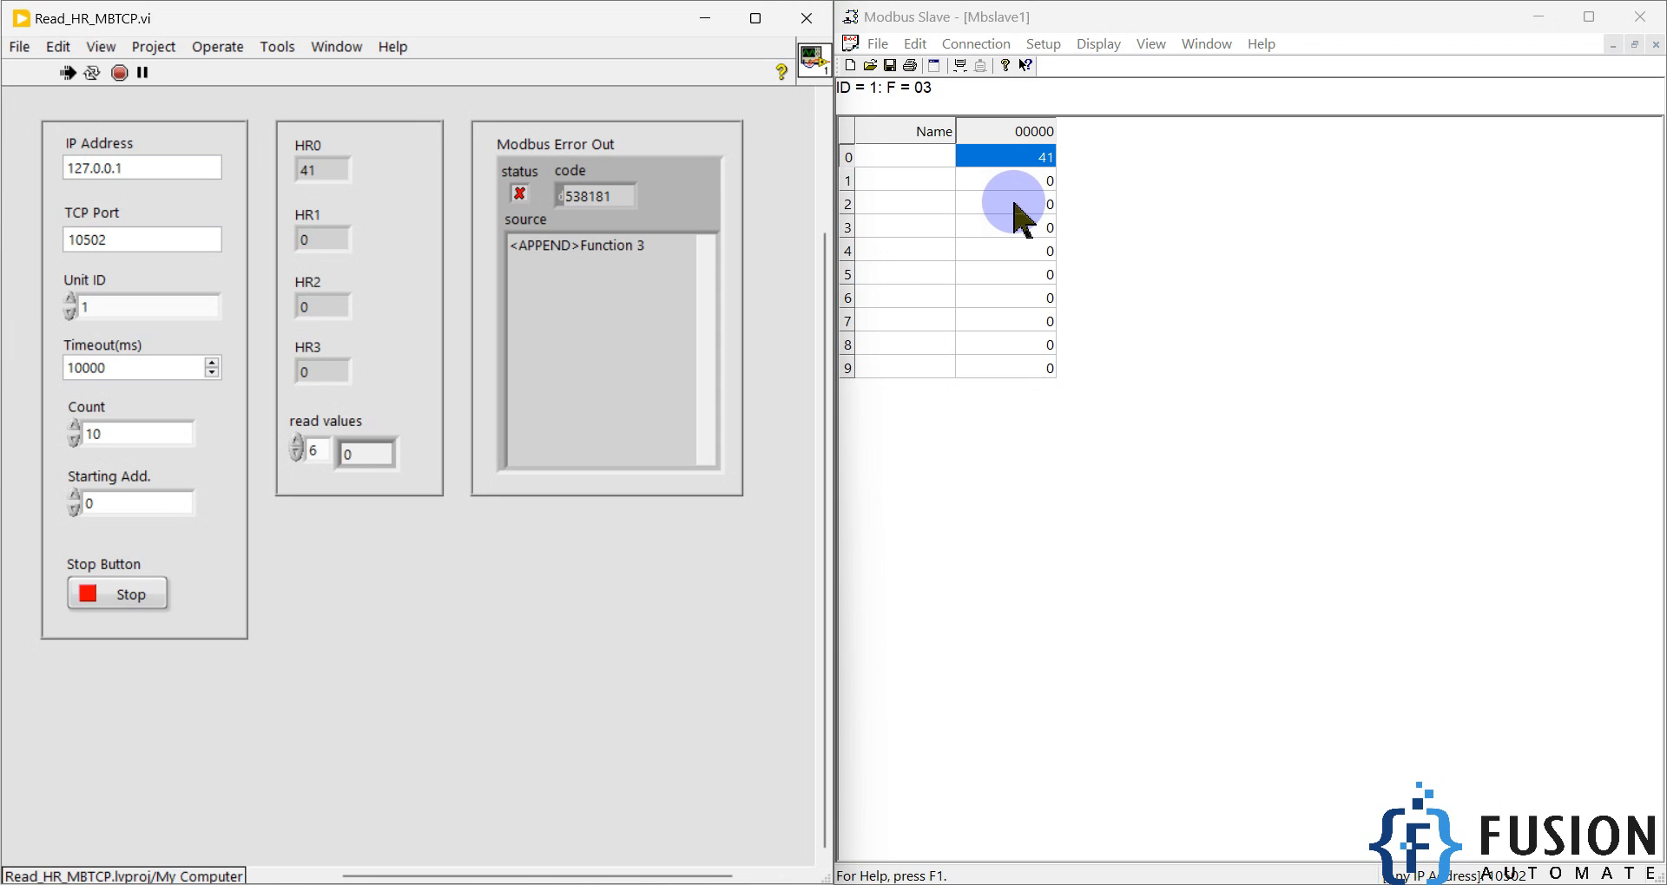
{"action": "key", "text": "super+d"}
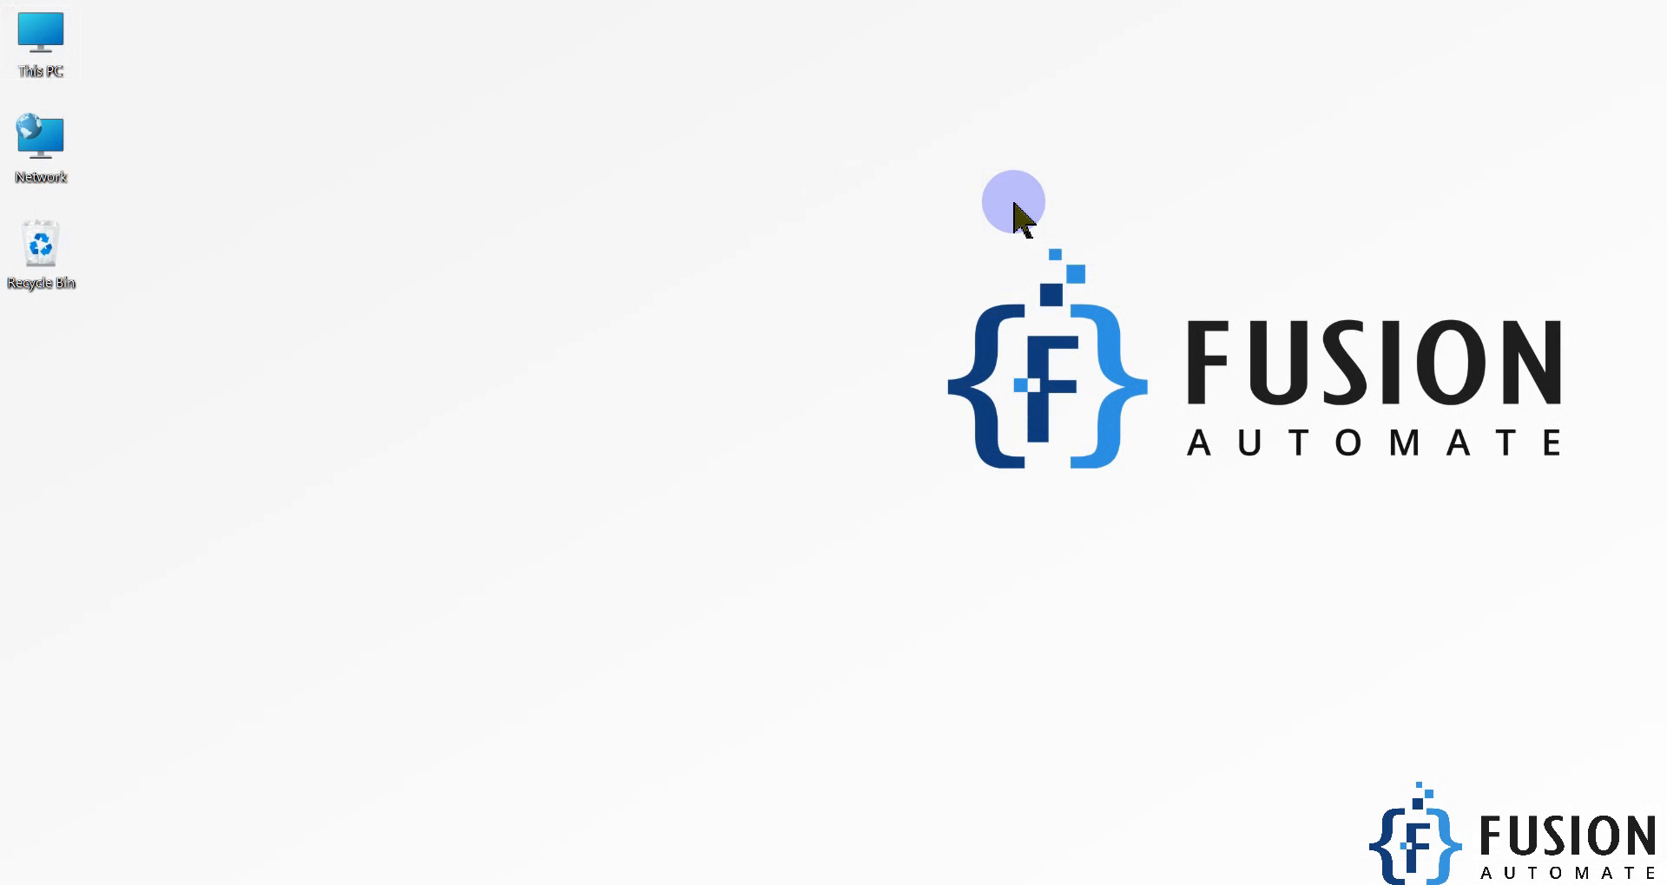